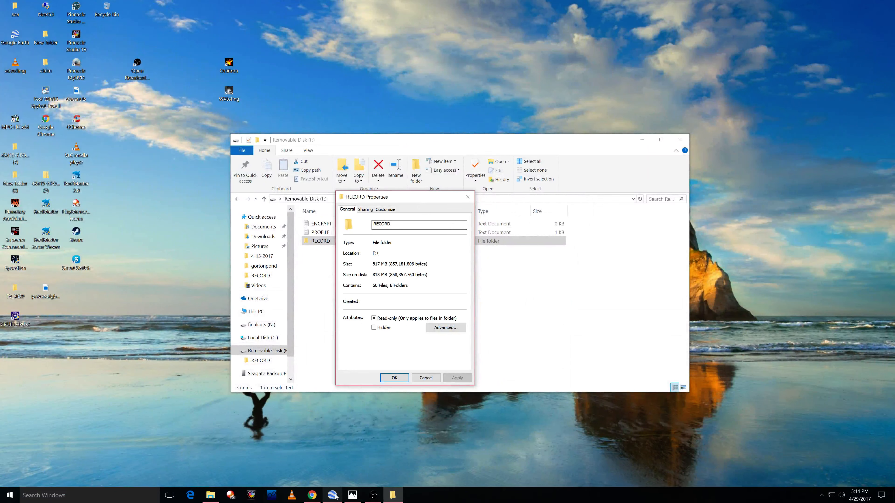
- Switch to Google Earth and examine the traced outline of Gorton Pond along its shoreline and islands
mouse_move(336, 497)
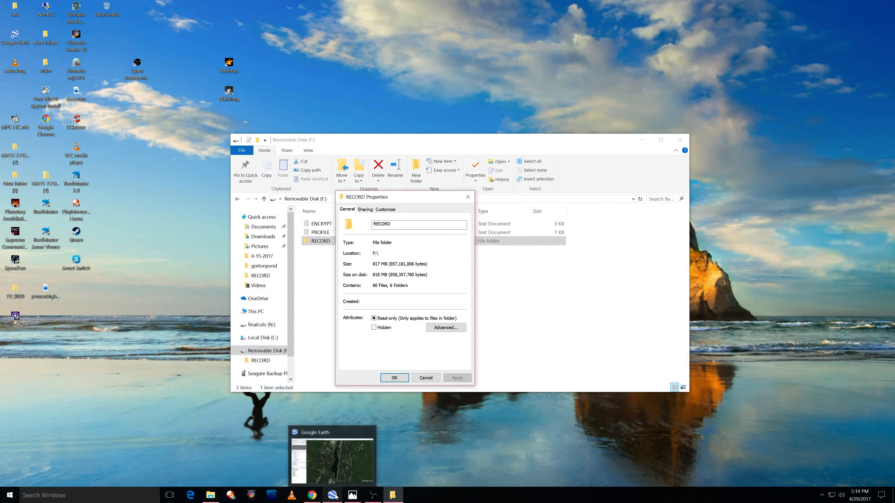
left_click(332, 458)
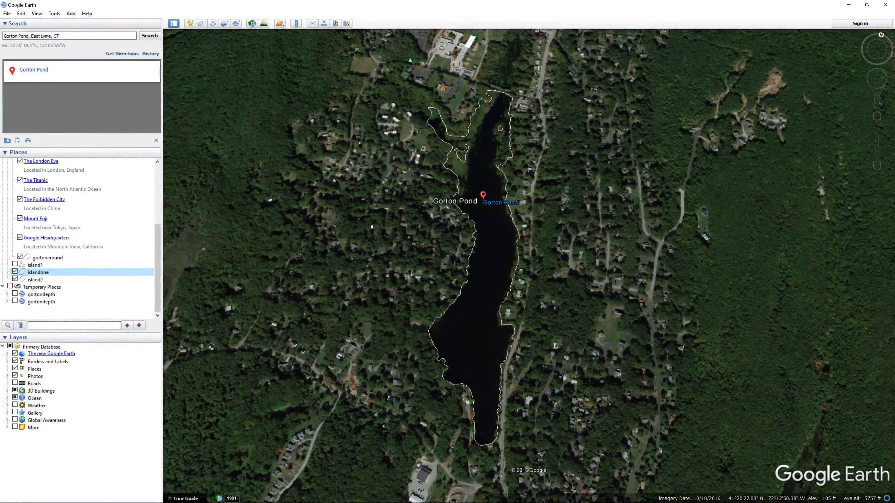
mouse_move(374, 240)
left_mouse_down()
mouse_move(399, 238)
mouse_move(363, 240)
mouse_move(375, 240)
left_mouse_up()
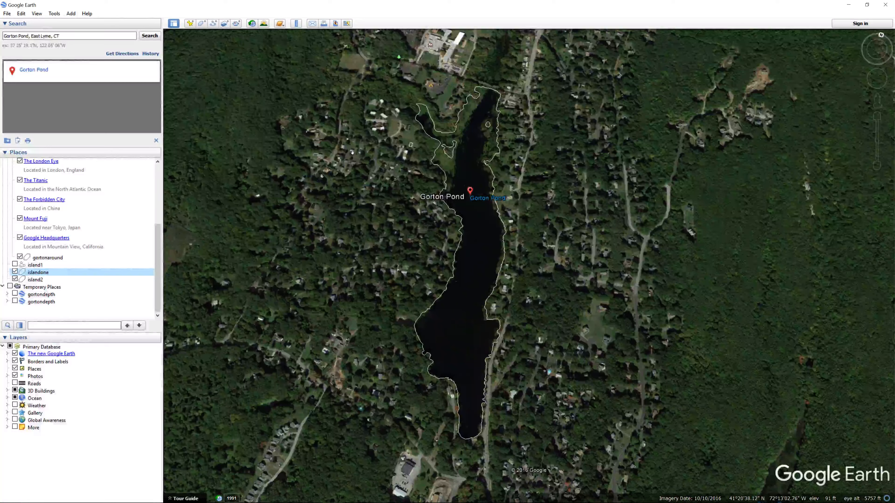
left_click_drag(402, 186, 417, 175)
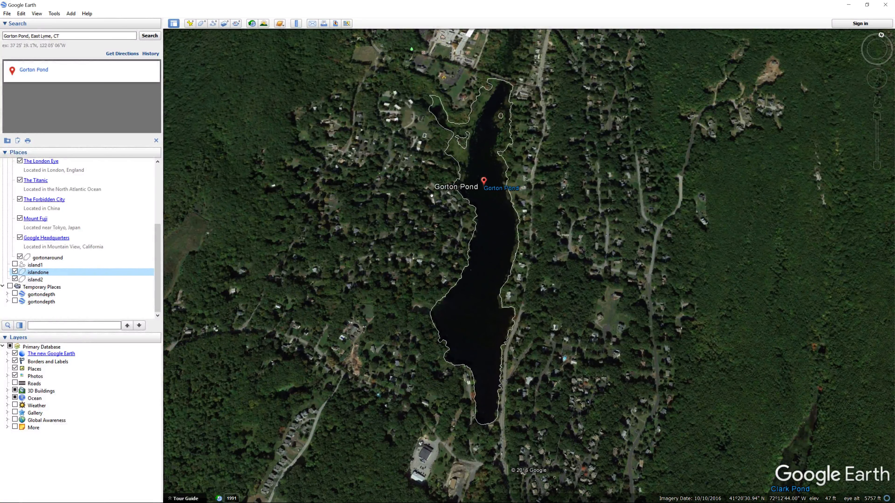
scroll(431, 195, "up", 3)
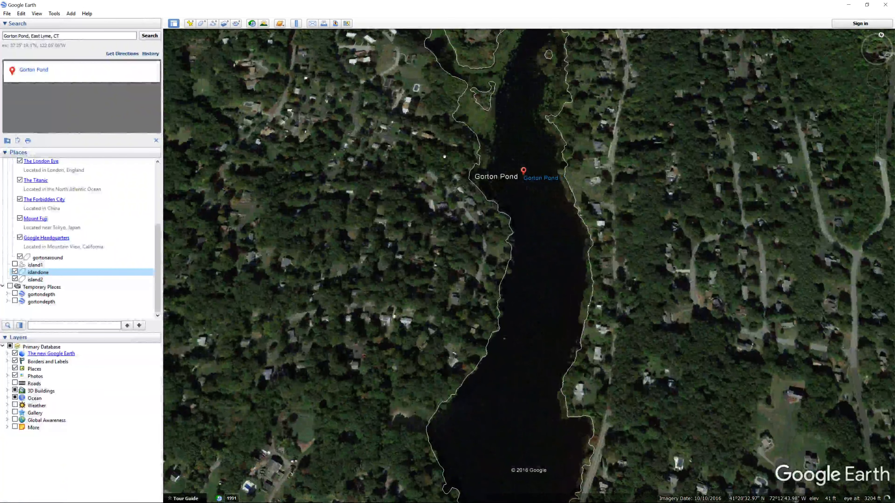
left_click_drag(444, 156, 399, 256)
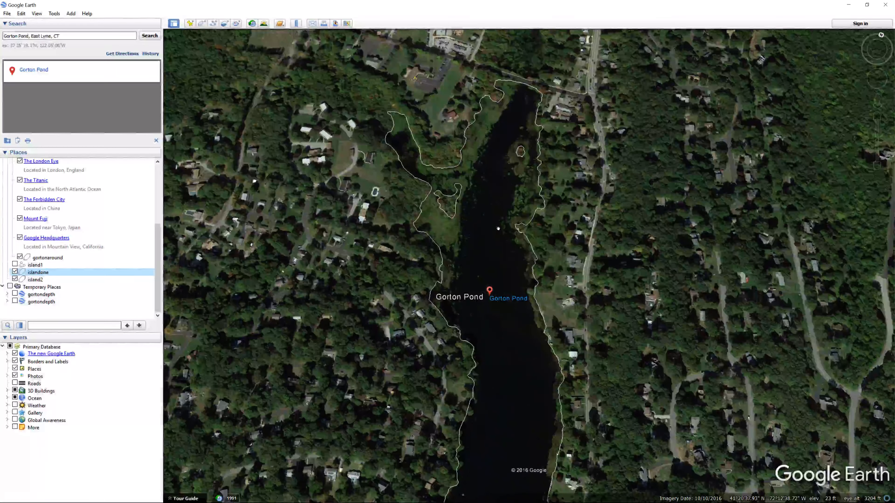
left_click_drag(482, 356, 505, 146)
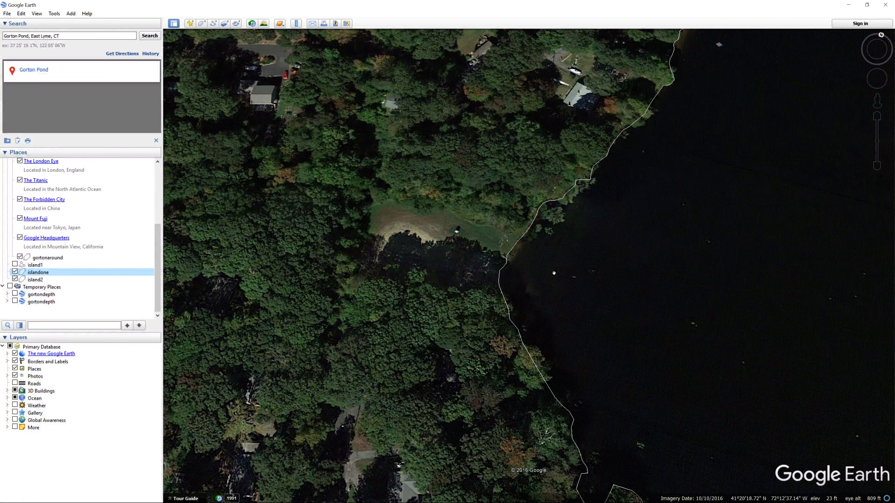
scroll(543, 247, "down", 3)
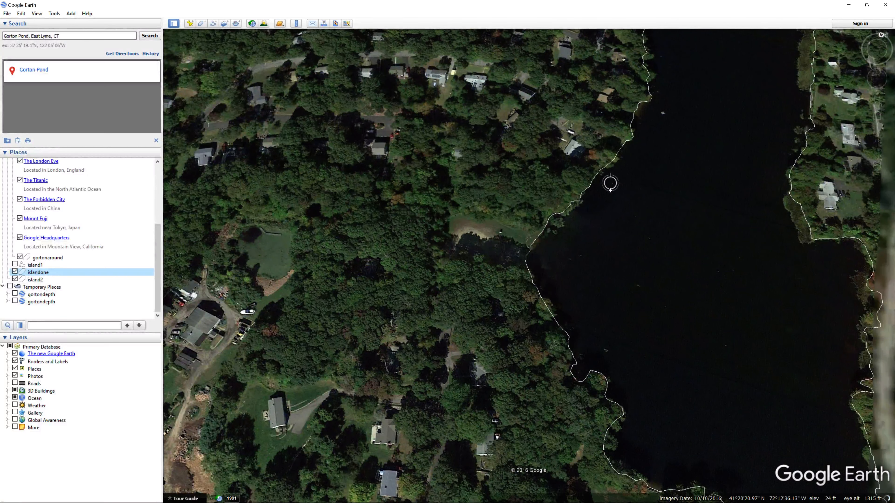
scroll(609, 183, "down", 5)
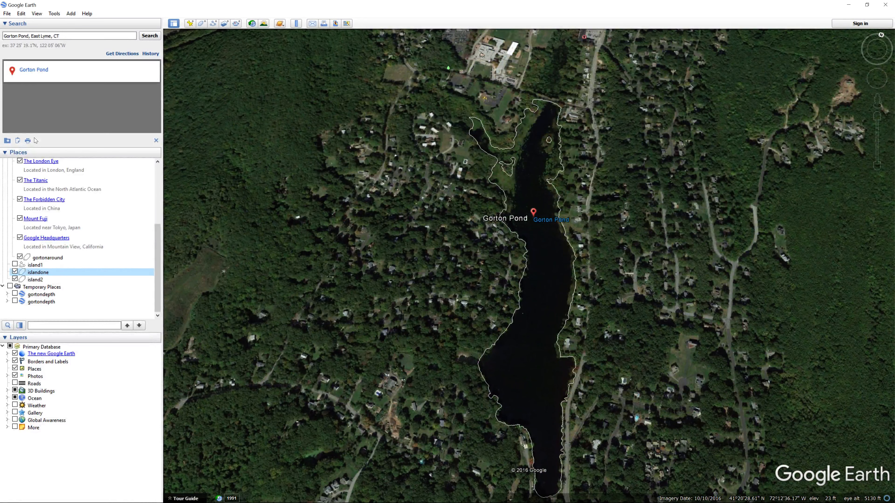
mouse_move(474, 212)
left_mouse_down()
mouse_move(391, 275)
mouse_move(409, 309)
mouse_move(414, 298)
left_mouse_up()
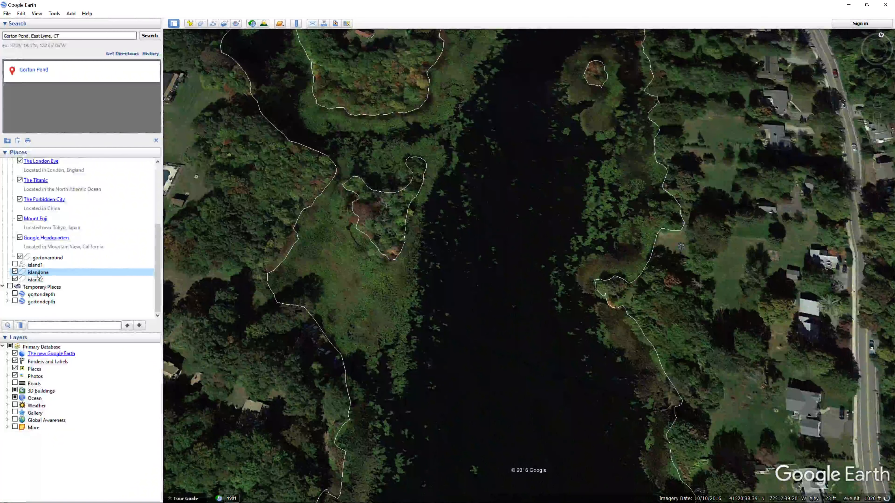
- Hide the islandone outline around the small island at the north end of the pond
left_click(15, 271)
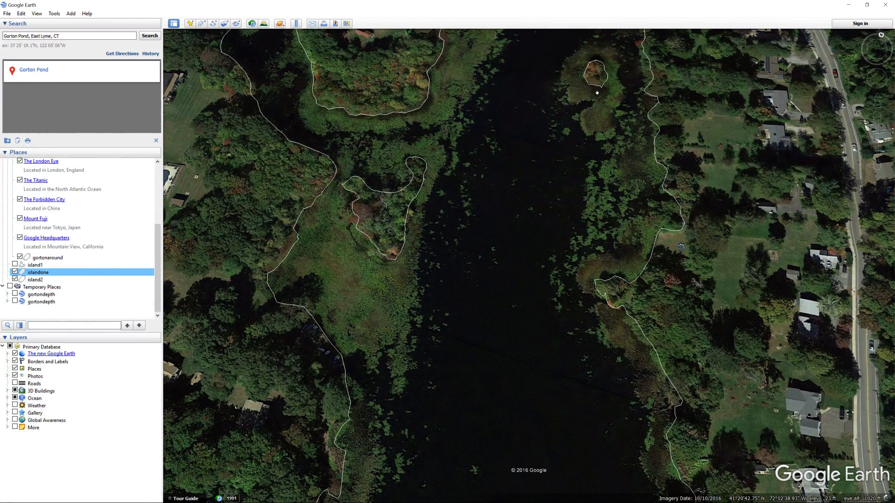
left_click(15, 272)
left_click(14, 272)
left_click(15, 273)
left_click(14, 273)
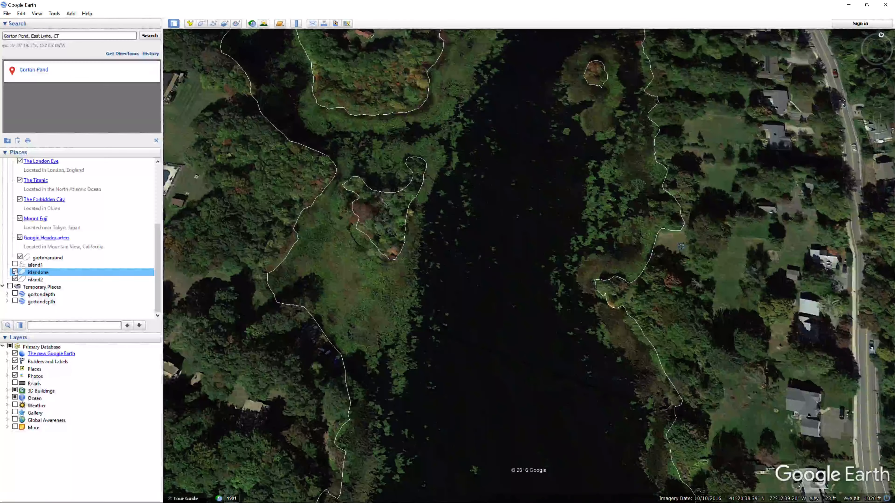
left_click_drag(521, 122, 495, 269)
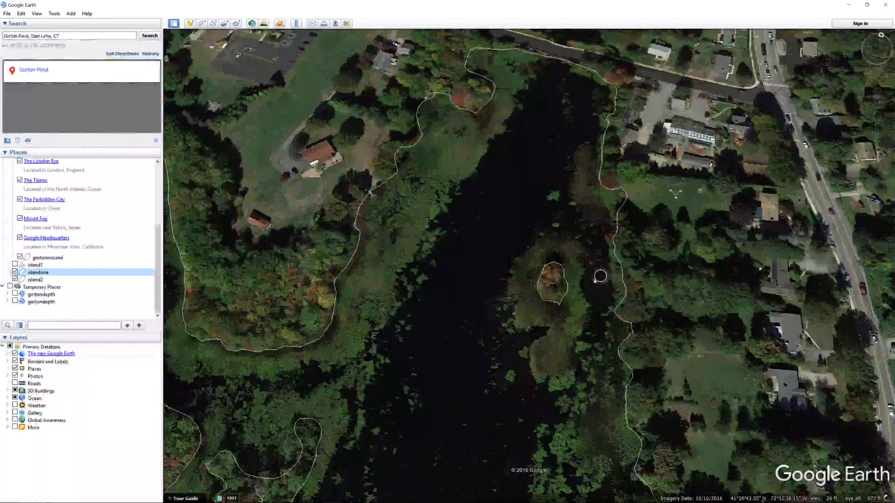
double_click(600, 276)
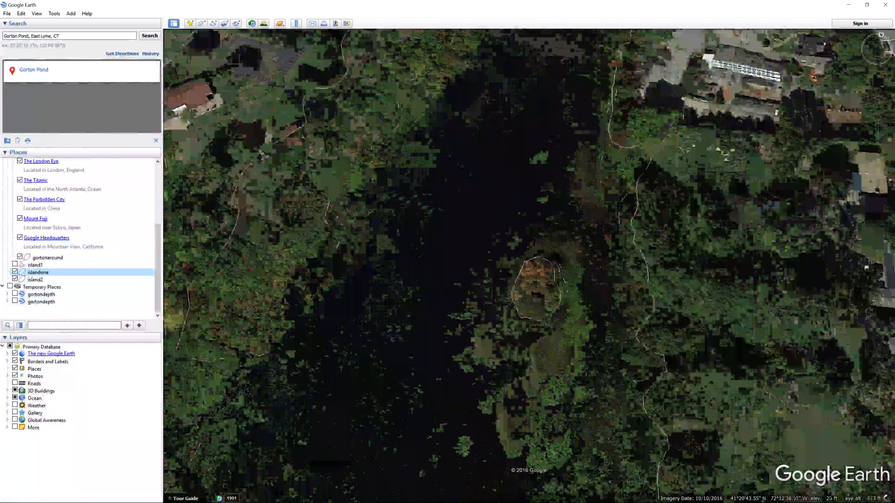
left_click(15, 272)
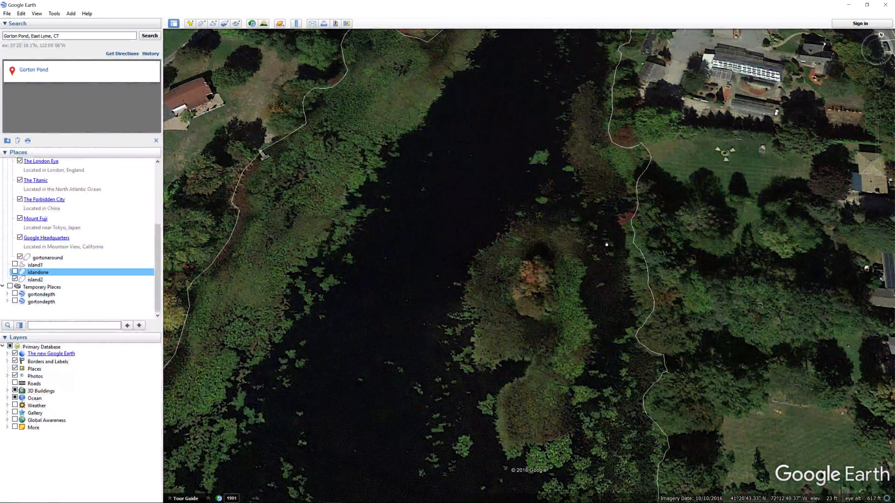
- Start a new polygon named northisland with its area style set to Outlined, keeping the island clear of the dialog
left_click(202, 23)
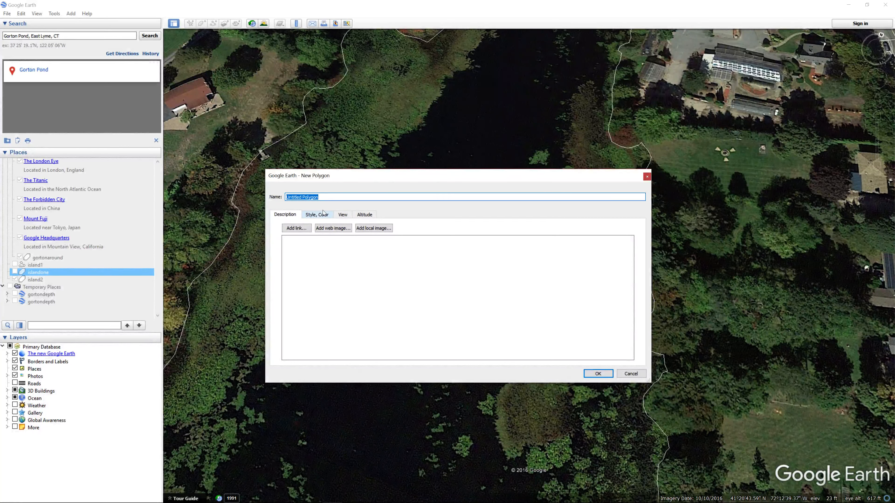
type("northisland")
left_click(311, 216)
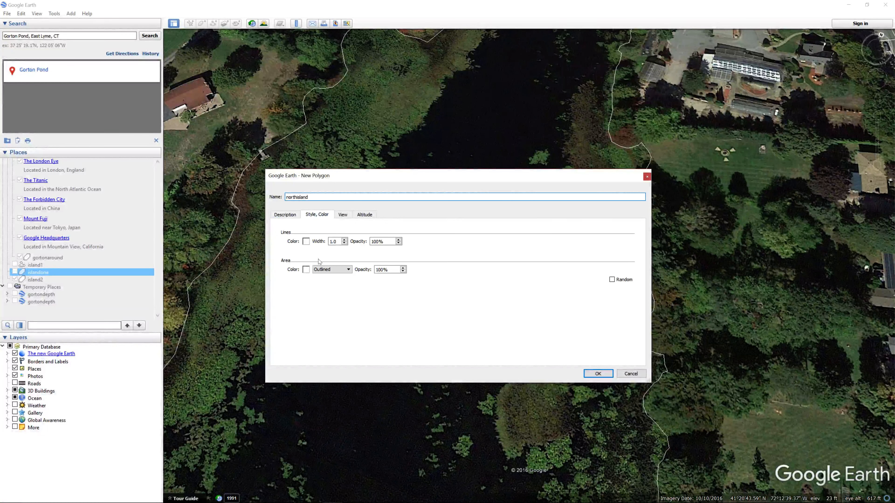
left_click(321, 269)
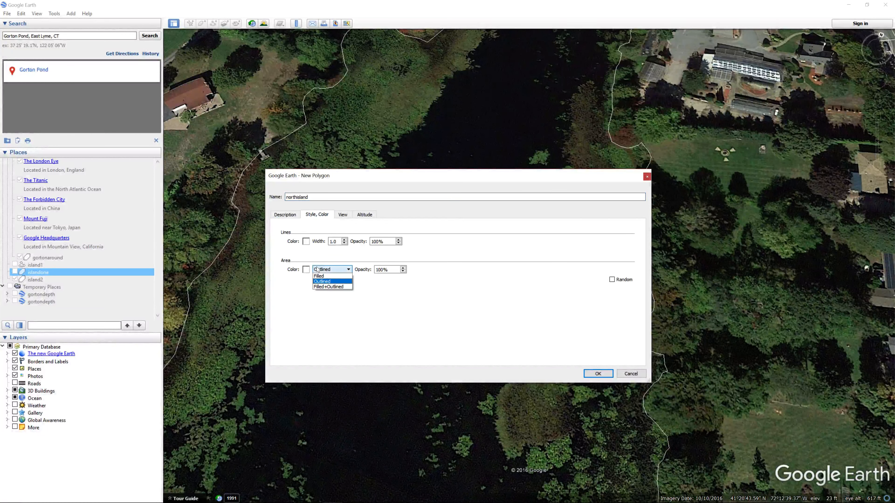
left_click(331, 282)
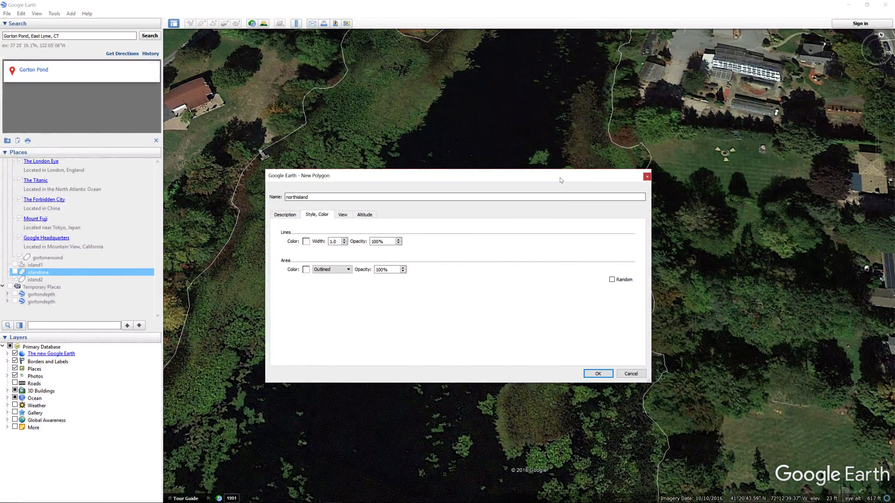
left_click_drag(560, 177, 296, 67)
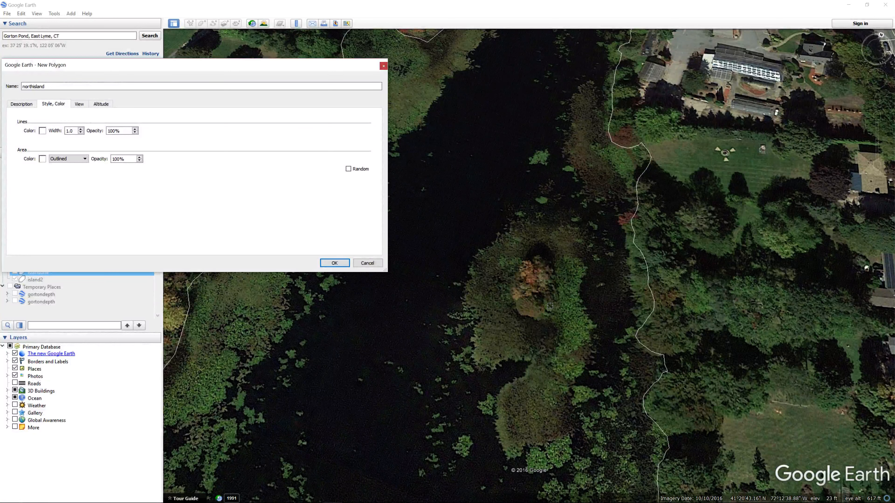
- Trace the edge of the small northern island with closely spaced polygon points and accept the northisland polygon
left_click(537, 257)
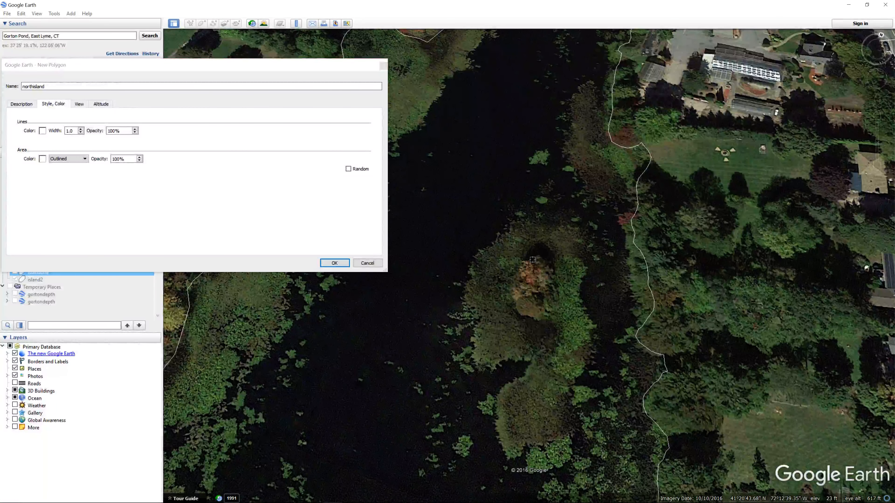
left_click(532, 266)
left_click(525, 261)
left_click(535, 258)
left_click(519, 270)
left_click(516, 274)
left_click(514, 278)
left_click(512, 285)
left_click(513, 292)
left_click(514, 298)
left_click(514, 303)
left_click(515, 309)
left_click(519, 315)
left_click(525, 318)
left_click(527, 317)
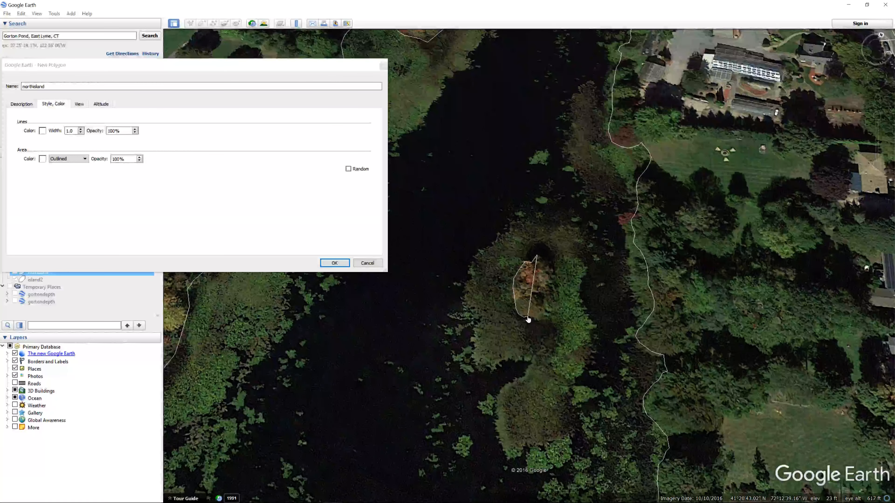
left_click(531, 317)
left_click(533, 320)
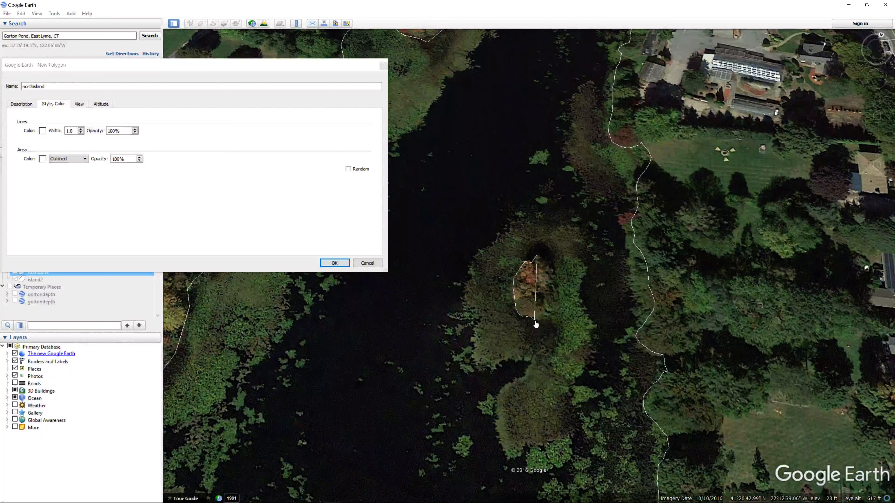
left_click(538, 319)
left_click(541, 318)
left_click(544, 317)
left_click(548, 317)
left_click(551, 317)
left_click(554, 315)
left_click(556, 314)
left_click(558, 311)
left_click(559, 307)
left_click(559, 304)
left_click(559, 299)
left_click(322, 264)
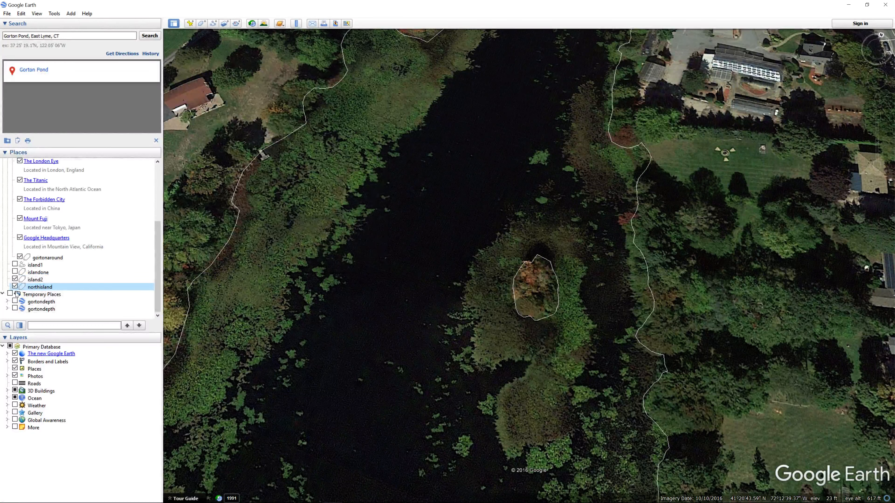
- Check the northisland outline by hiding and showing it, and inspect the traced shoreline all around Gorton Pond
left_click(15, 288)
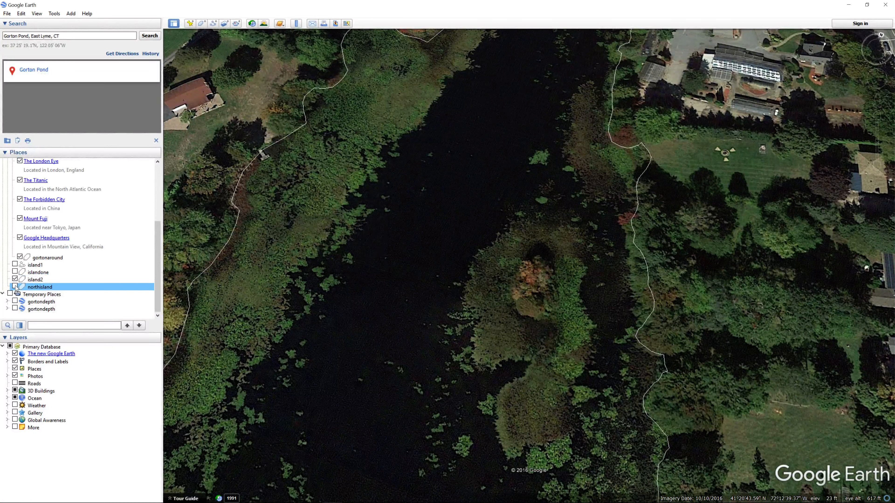
left_click(16, 287)
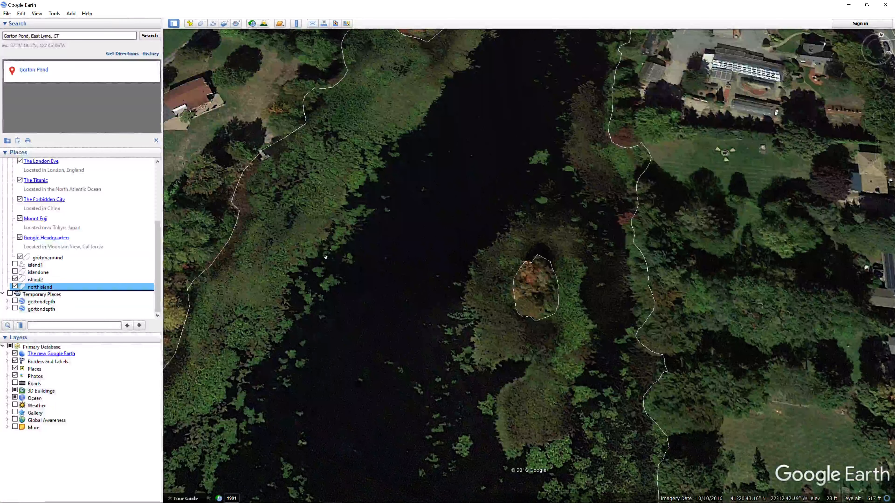
scroll(326, 257, "down", 3)
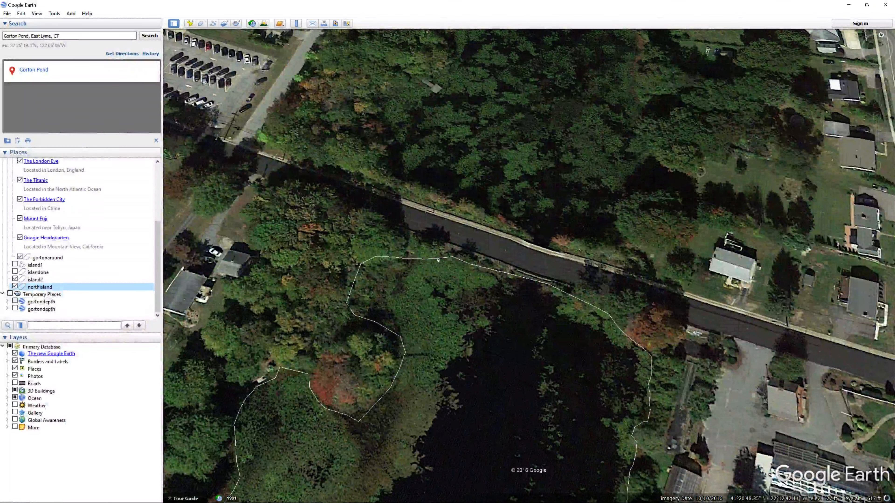
left_click_drag(381, 465, 498, 330)
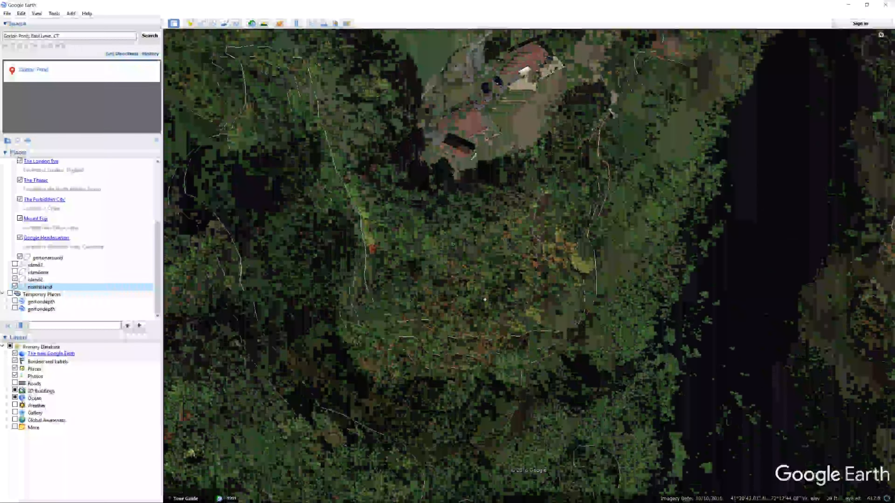
left_click_drag(403, 392, 483, 302)
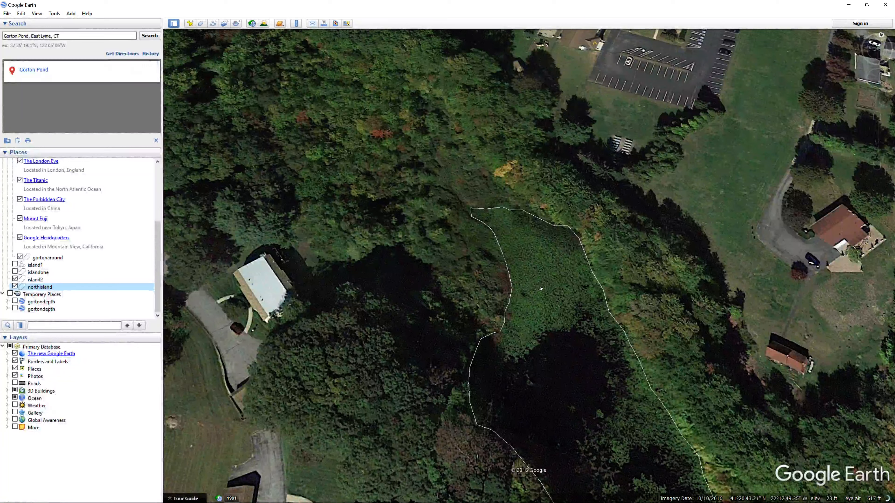
left_click_drag(541, 289, 538, 253)
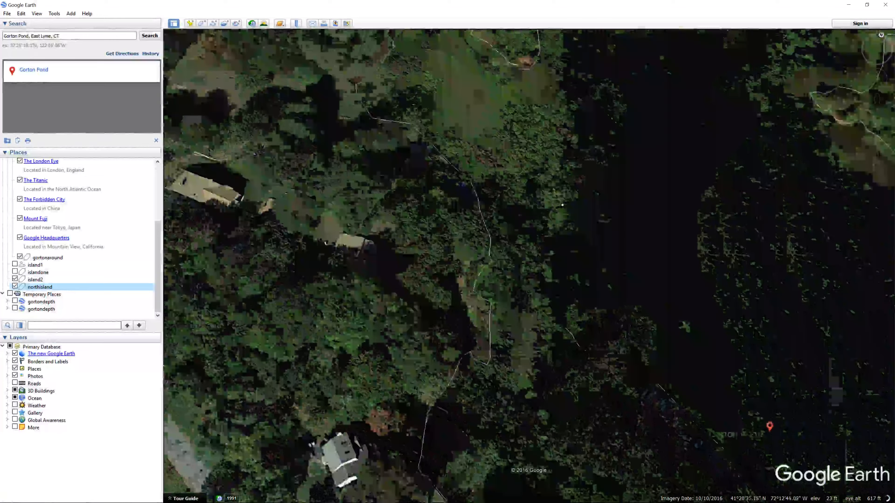
left_click_drag(534, 326, 534, 184)
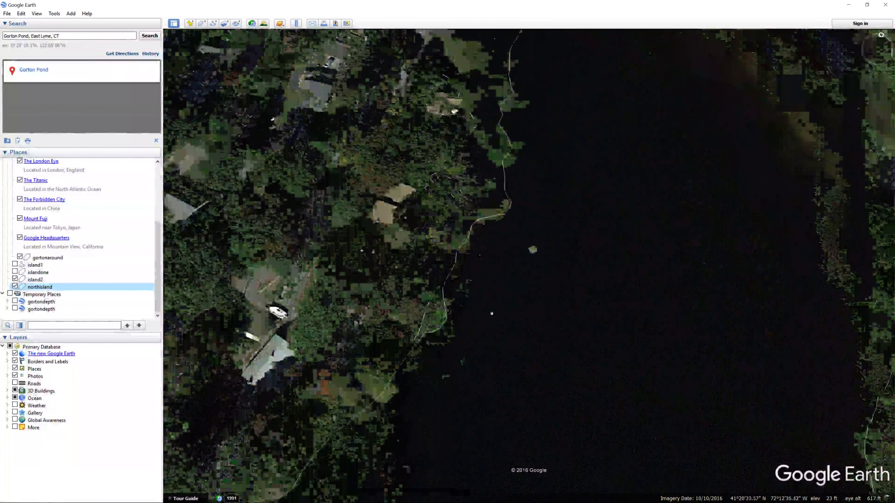
left_click_drag(531, 250, 556, 180)
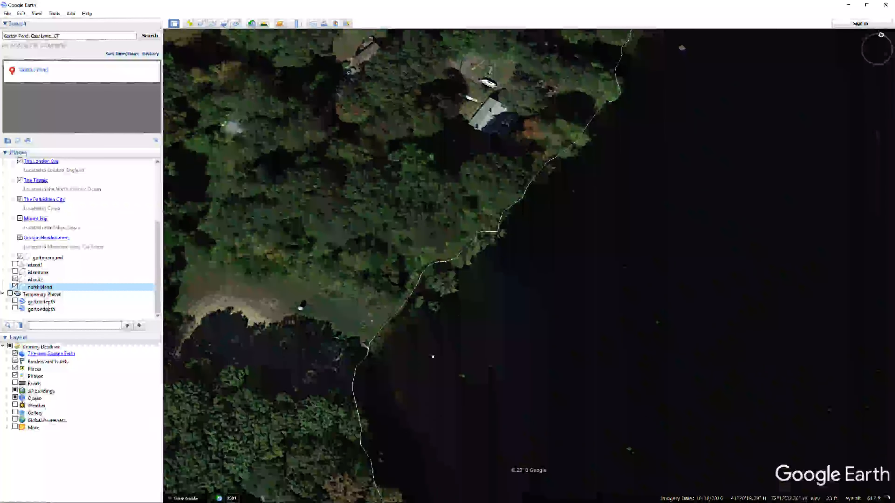
left_click_drag(433, 356, 464, 304)
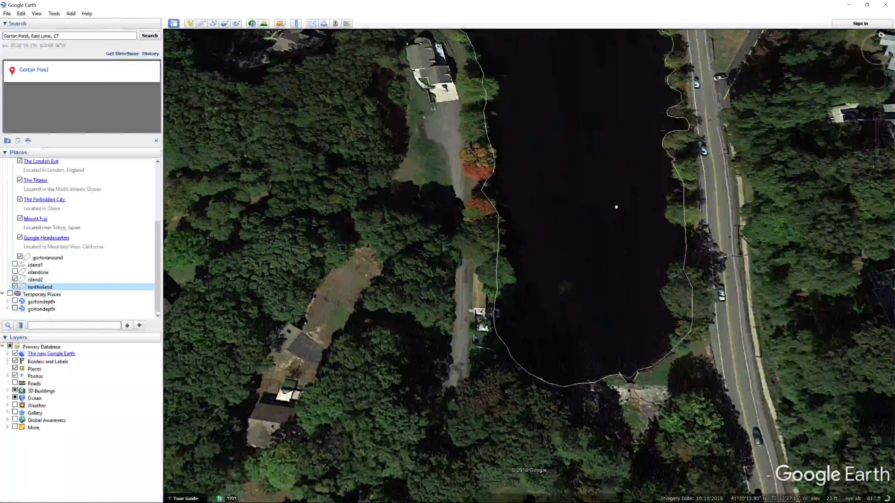
left_click_drag(616, 207, 506, 256)
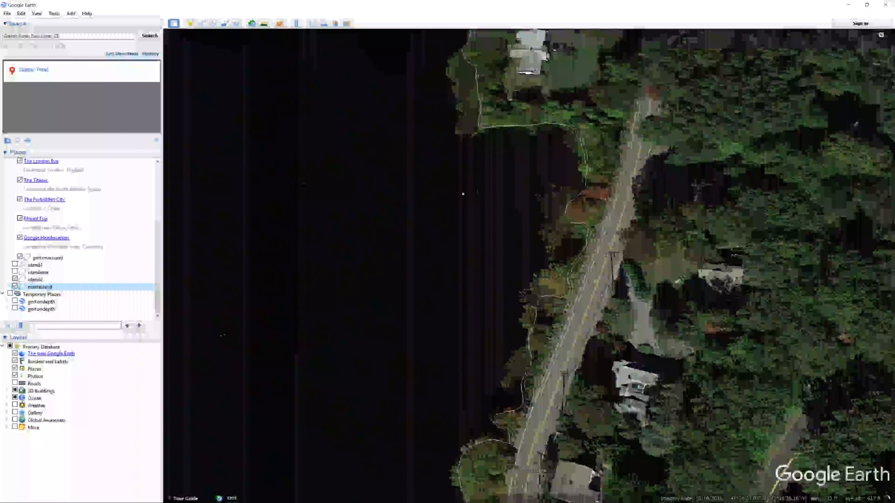
left_click_drag(462, 194, 403, 324)
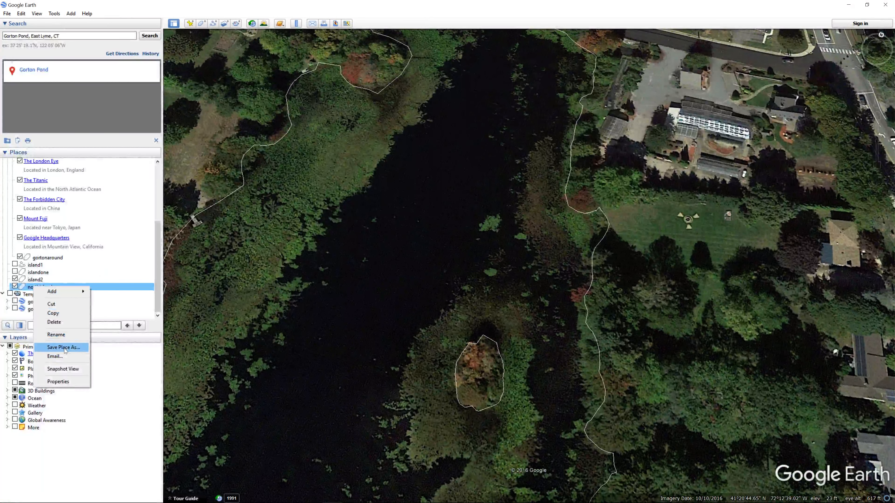
- Save the northisland polygon as a Kmz file named northisland in the weekly2 folder inside New folder (2)
left_click(63, 347)
left_click(123, 29)
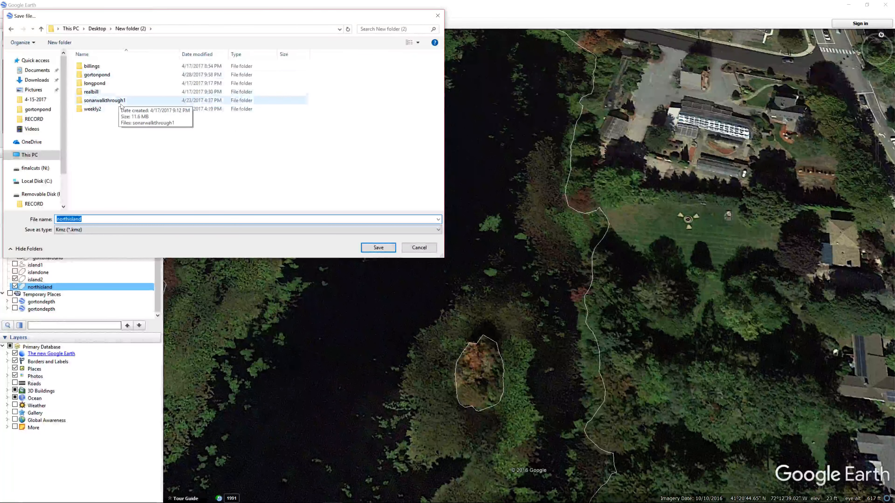
double_click(116, 110)
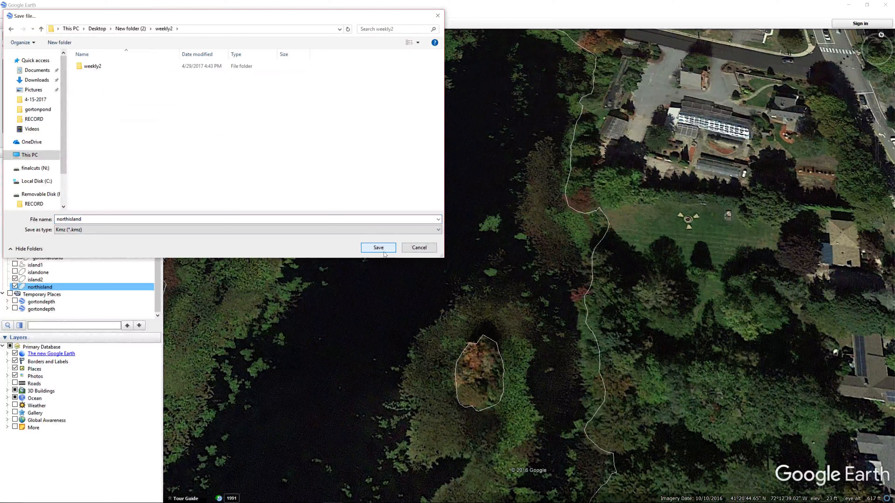
left_click(378, 248)
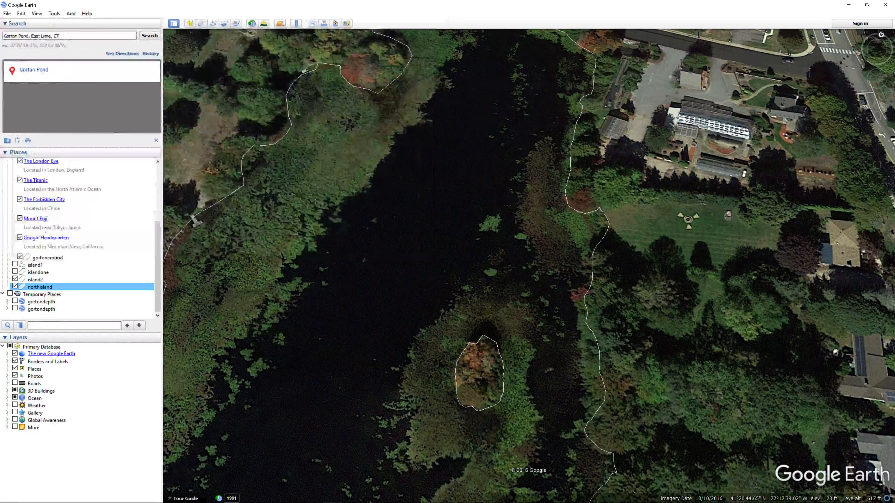
- Save the island2 polygon as a Kmz file named island2 in the weekly2 folder
double_click(34, 281)
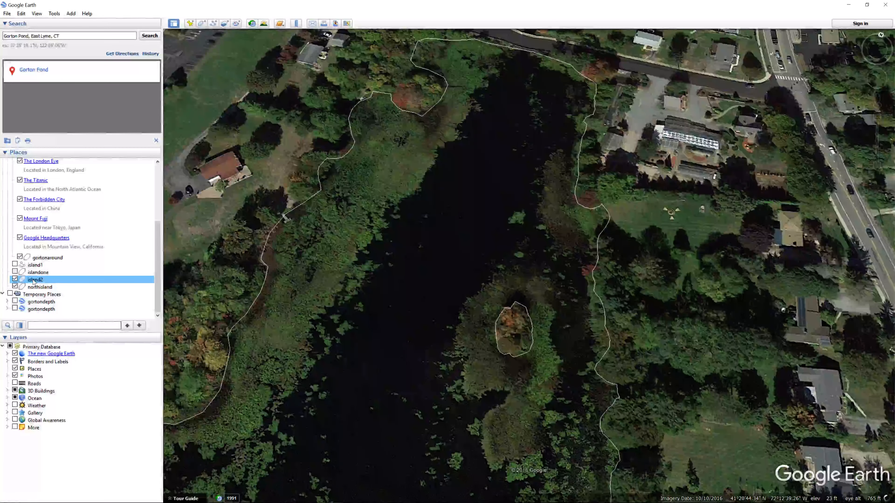
right_click(33, 281)
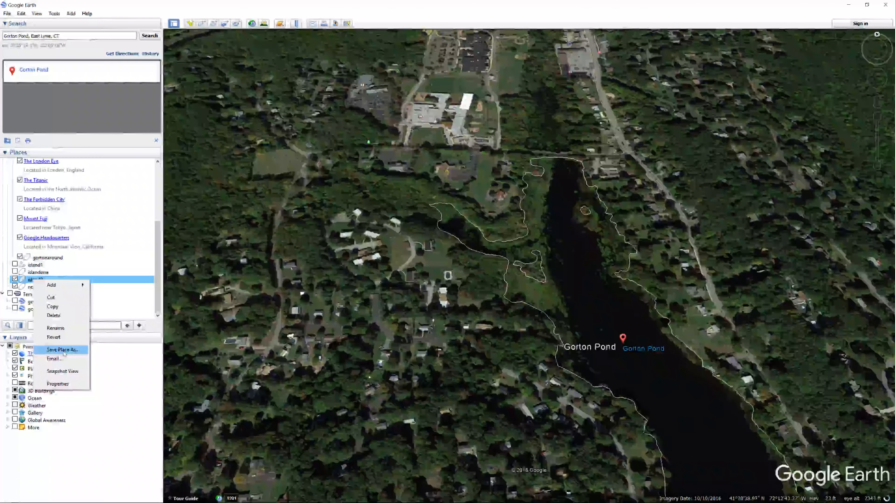
left_click(63, 349)
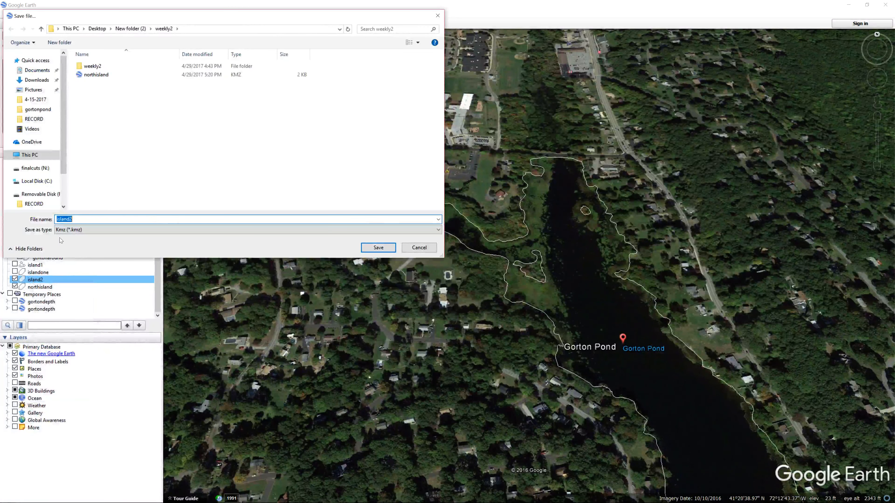
left_click(369, 247)
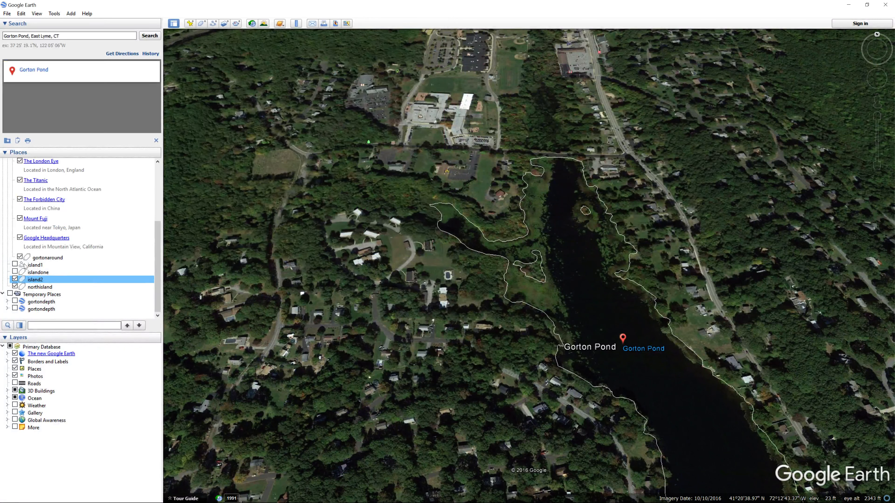
- Save the gortonaround shoreline polygon as a Kmz file named gortonaround in the weekly2 folder
left_click(62, 259)
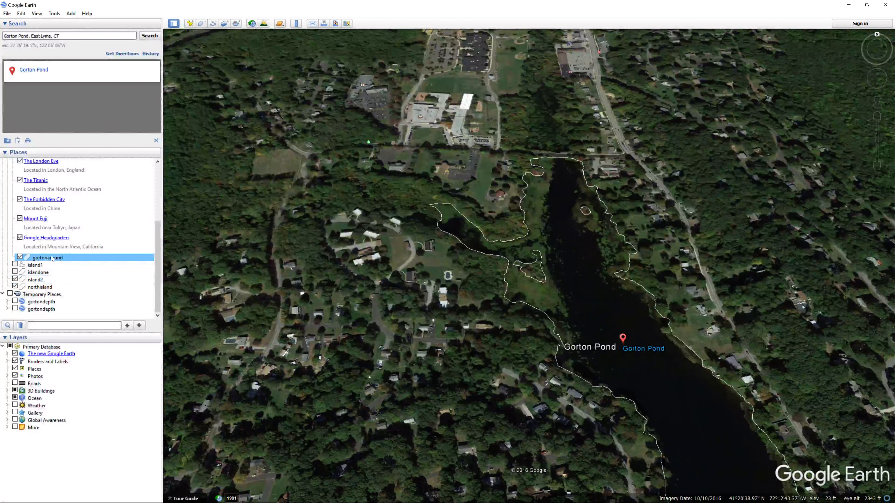
right_click(57, 257)
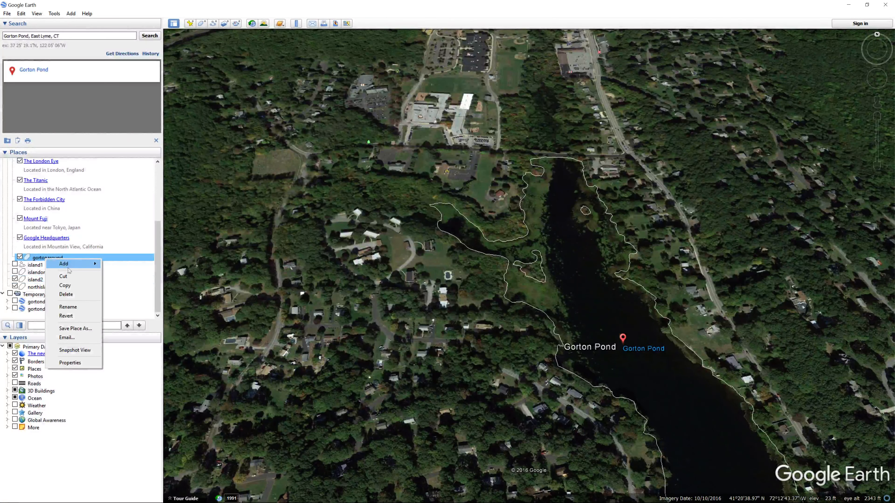
left_click(75, 329)
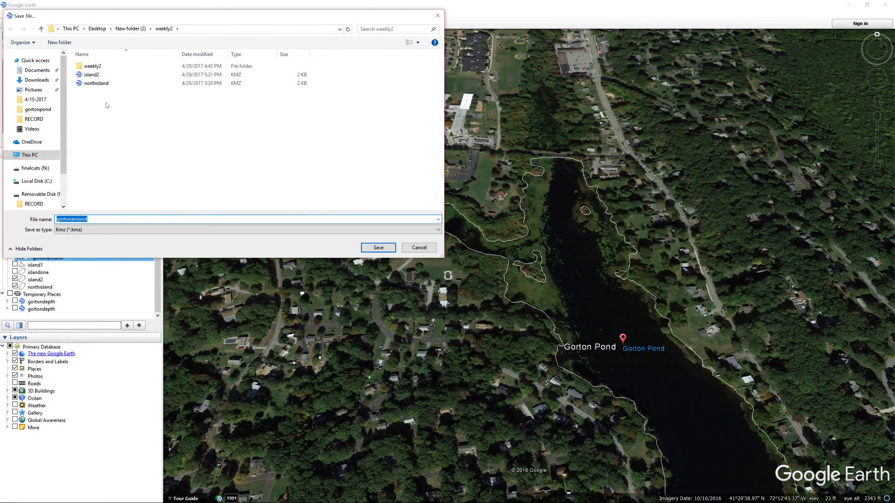
left_click(372, 248)
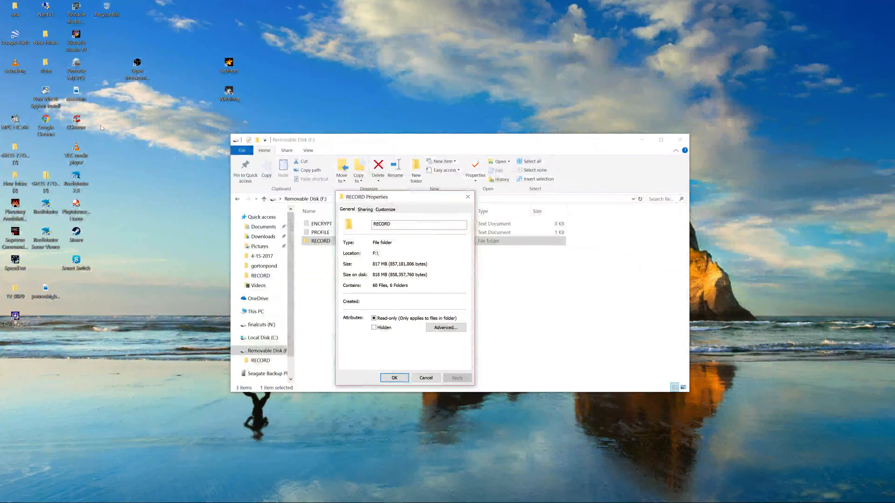
- Launch ReefMaster 2.0 from the desktop as administrator and open the recent workspace weekly2
right_click(80, 185)
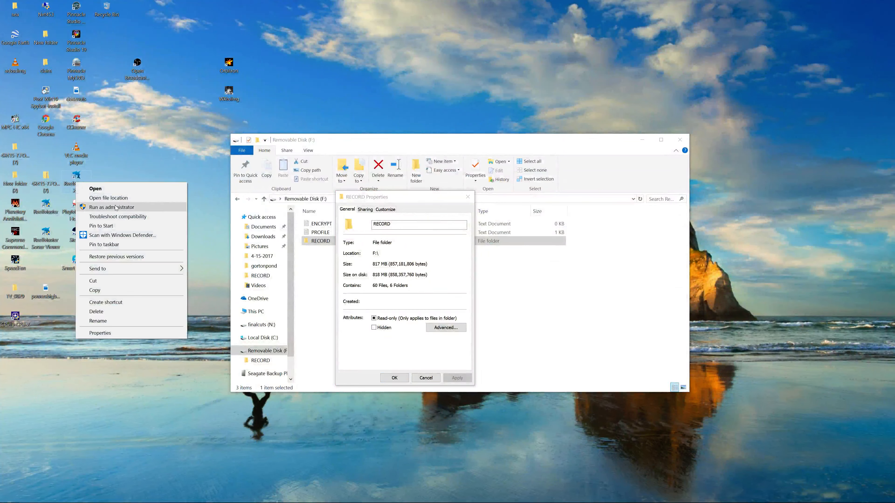
left_click(106, 207)
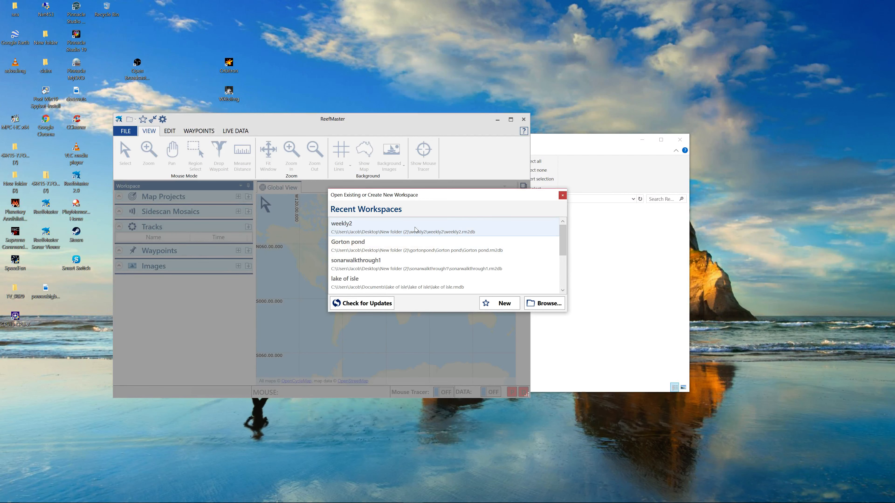
left_click(363, 230)
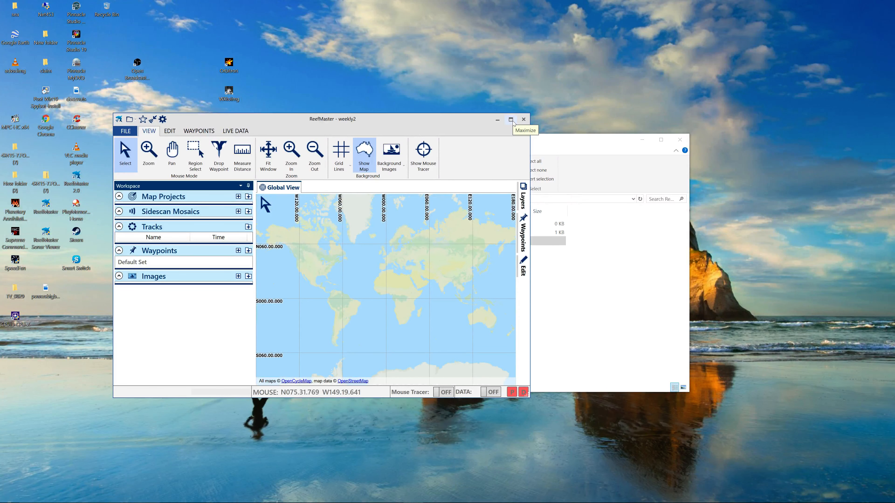
- Switch to File Explorer and check the size of the RECORD folder on Removable Disk (F:) in its properties
left_click(569, 148)
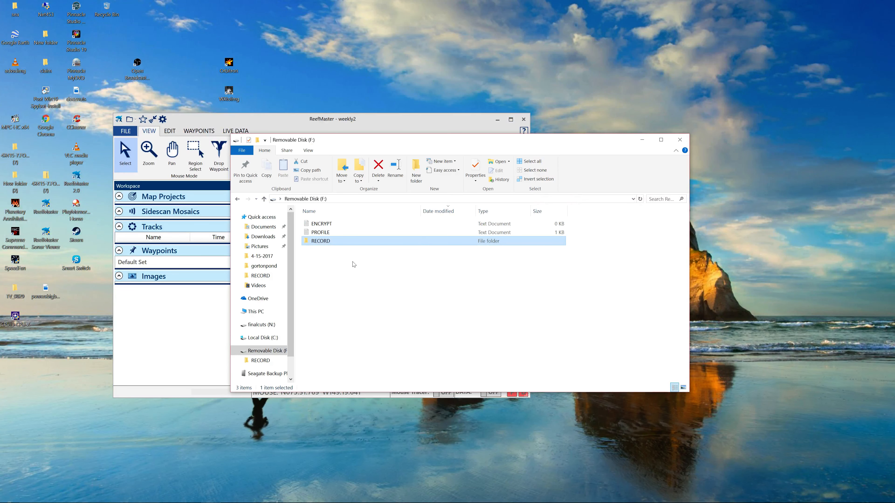
right_click(324, 244)
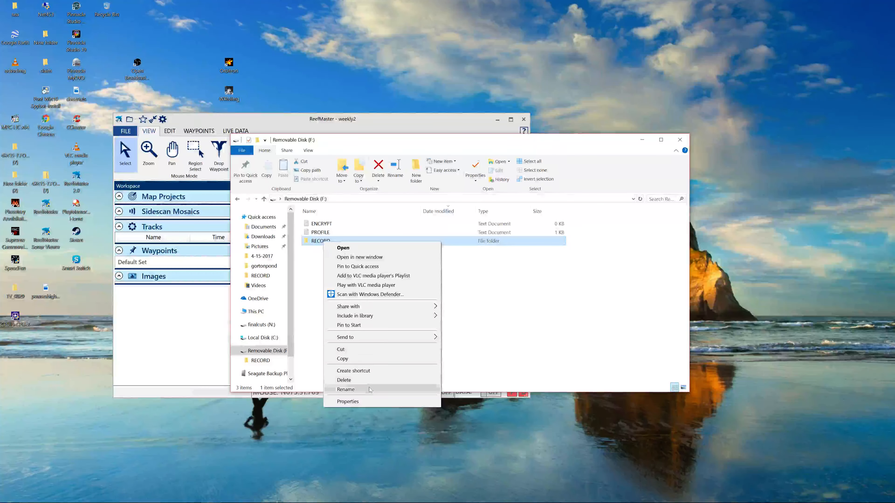
left_click(352, 403)
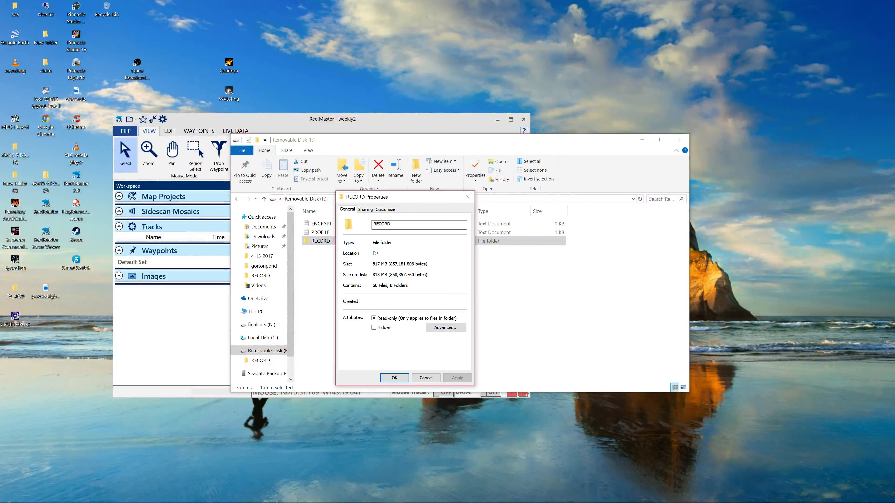
double_click(376, 264)
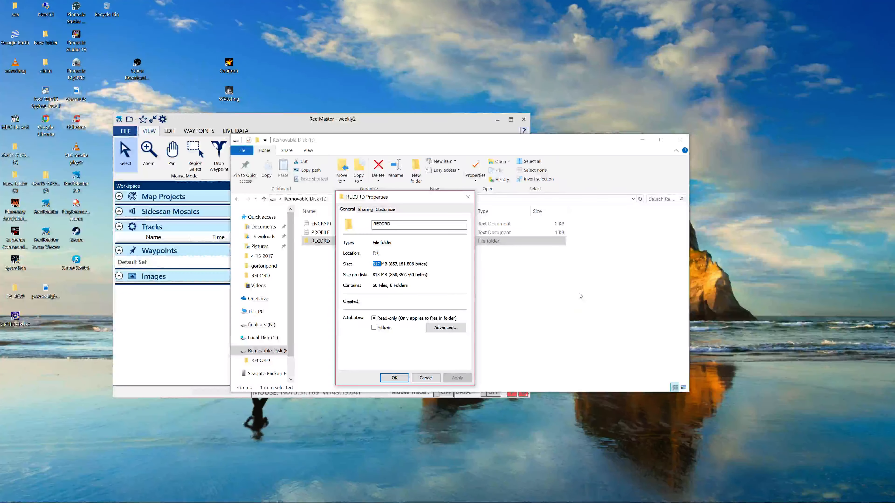
- Switch back to ReefMaster, maximize its window and widen the workspace pane slightly
left_click(439, 119)
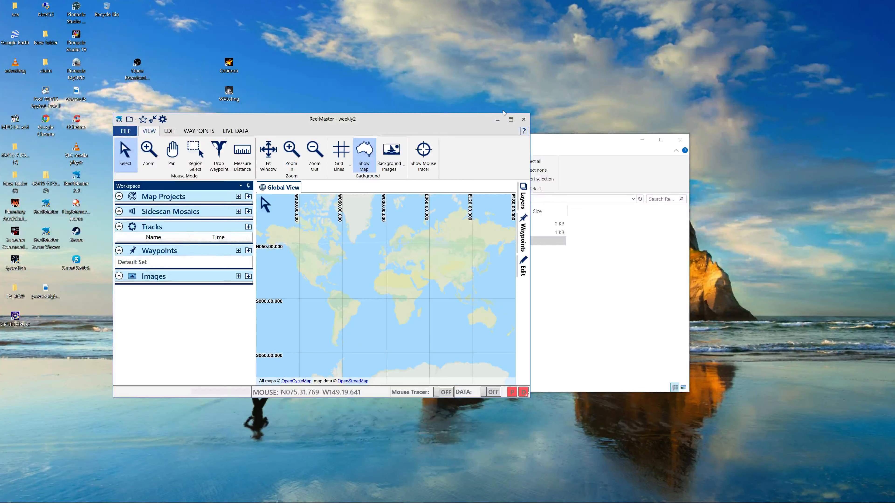
left_click(510, 119)
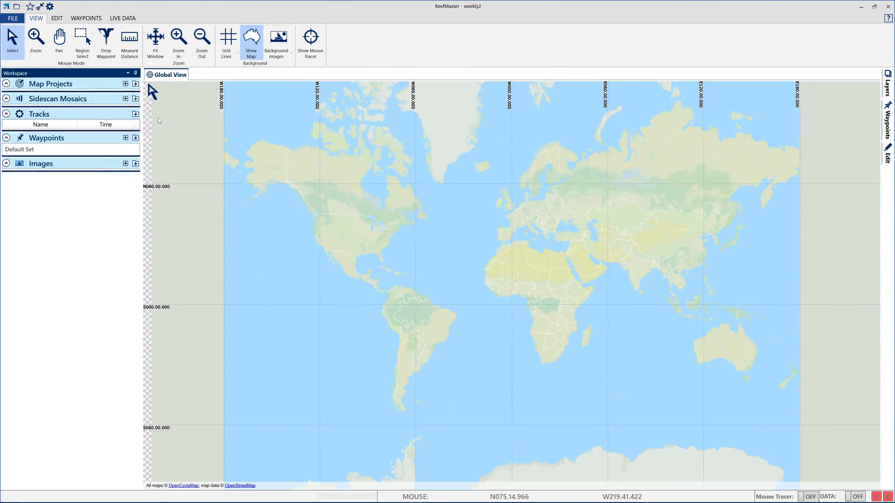
left_click_drag(142, 118, 157, 122)
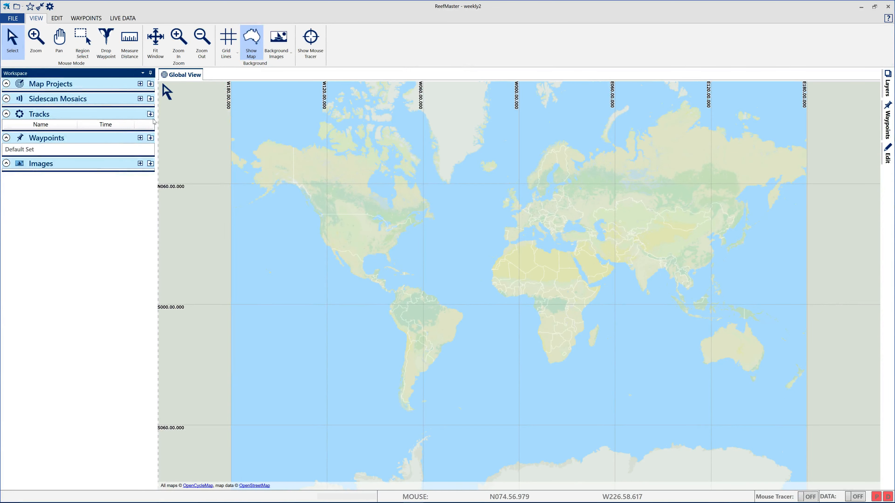
- Start importing logs and waypoints from the recent RECORD folder on the removable disk
left_click(39, 7)
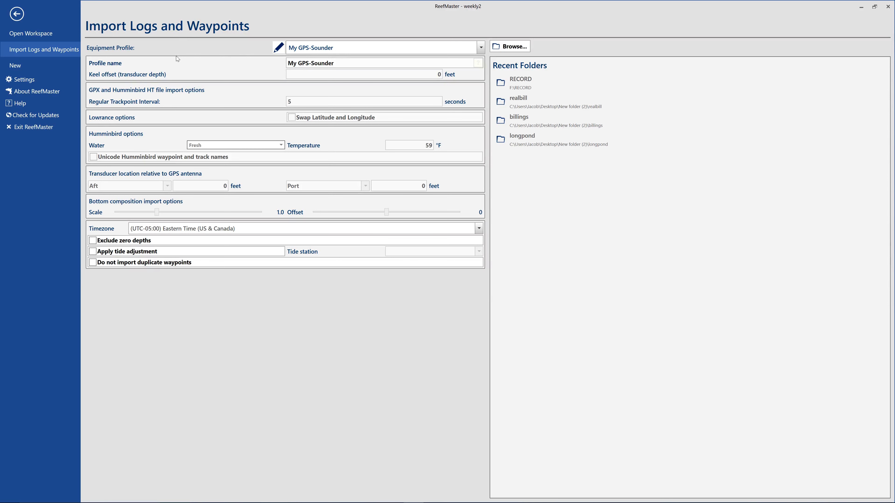
left_click(543, 87)
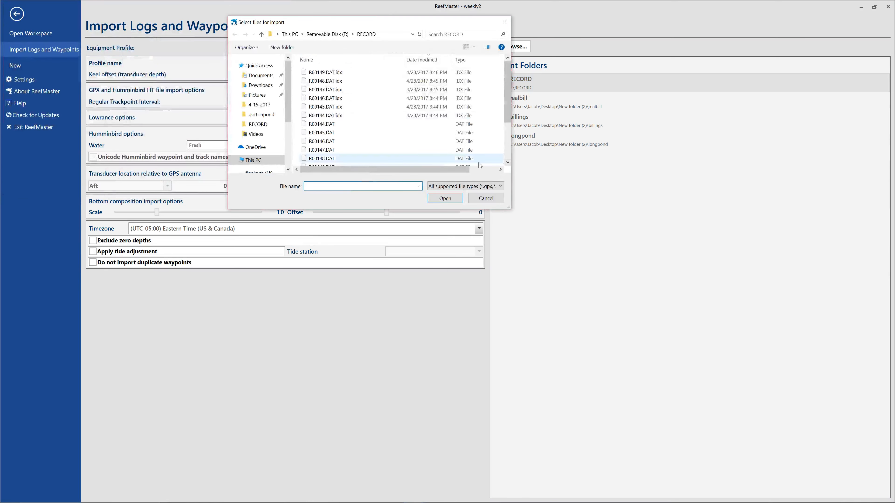
left_click(321, 125)
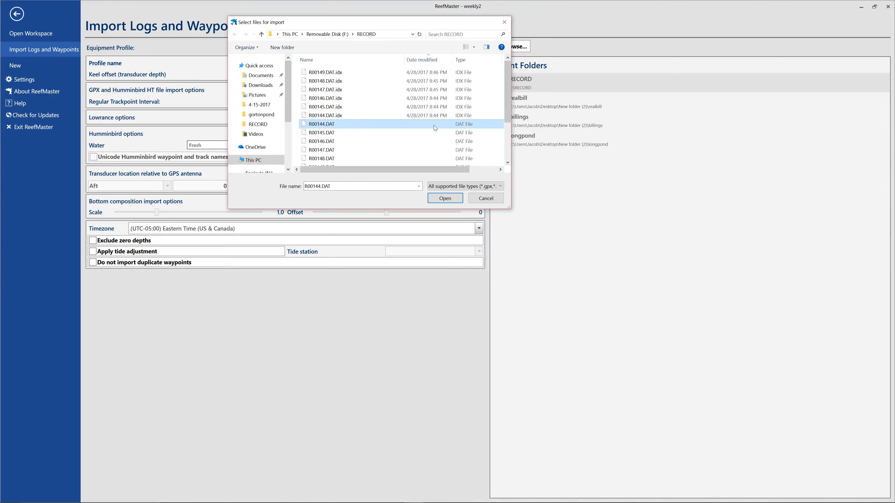
key("shift+Down")
key("shift+Down")
key("shift+Down")
key("shift+Down")
key("shift+Down")
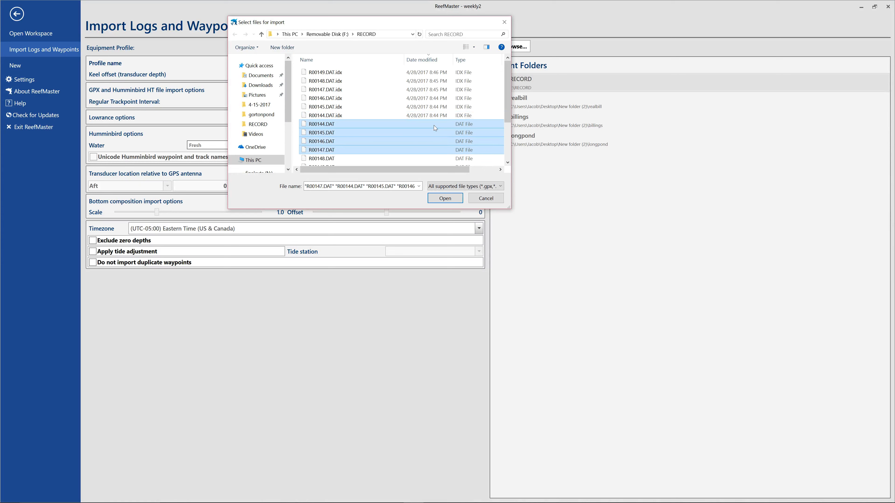
key("shift+Down")
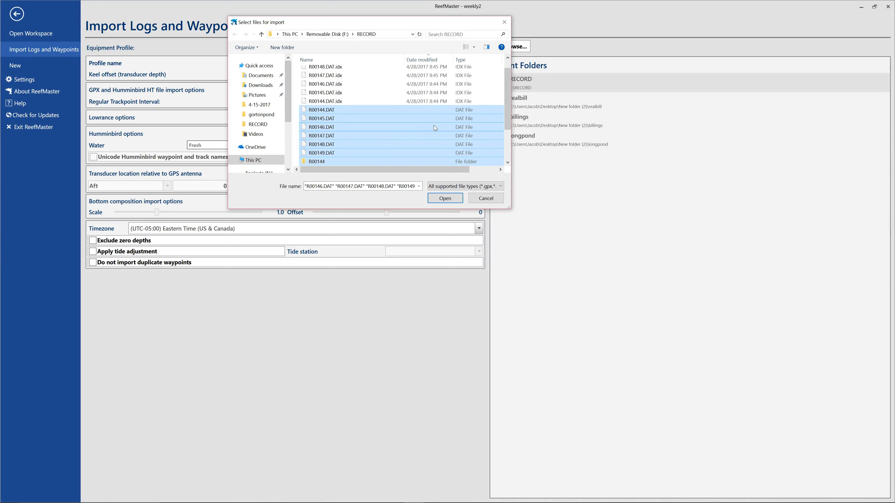
- Import the sonar logs R00144.DAT through R00149.DAT with all their GPS assets as tracks and return to the global map
left_click(297, 113)
left_click(300, 110)
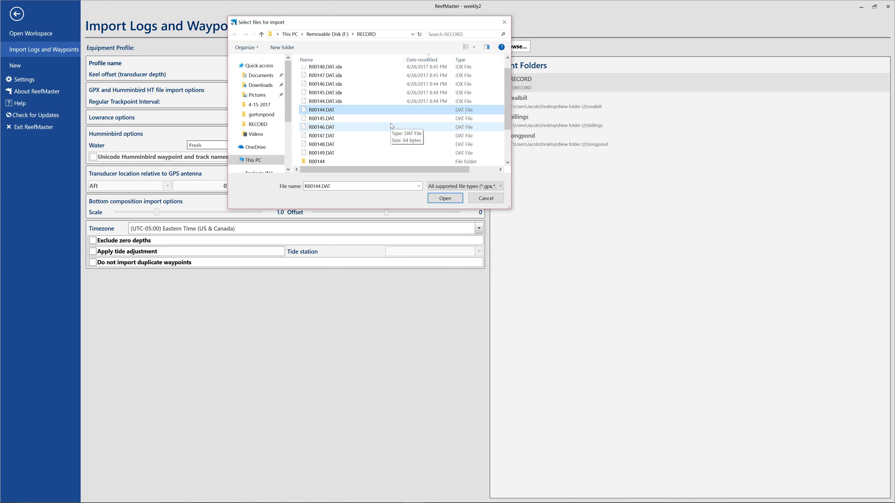
key("shift+Down")
key("shift+Down")
key("shift+Down")
key("shift+Down")
key("shift+Down")
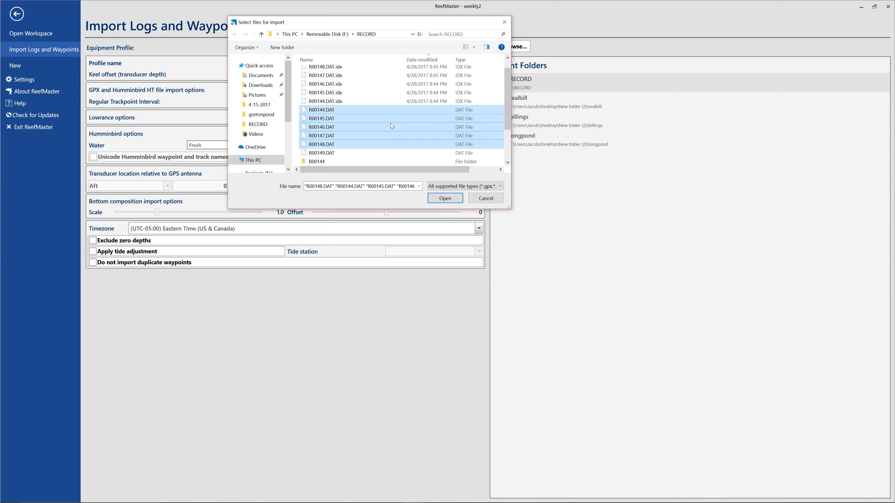
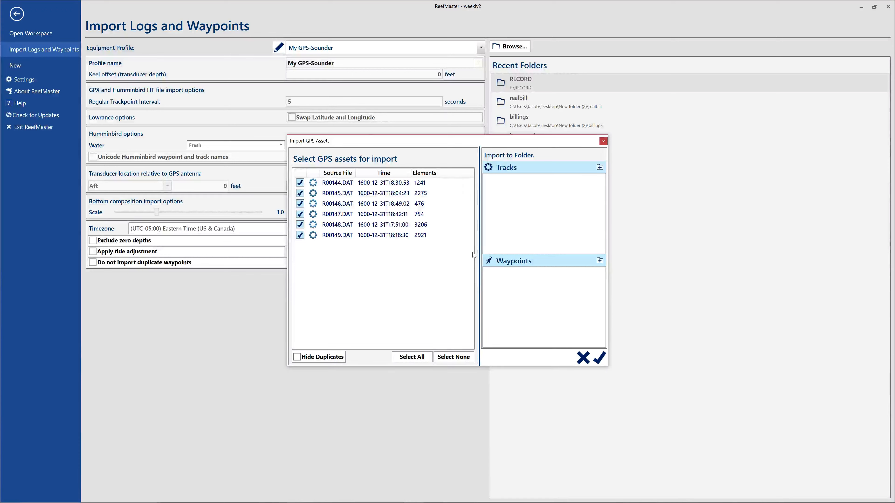
left_click(599, 359)
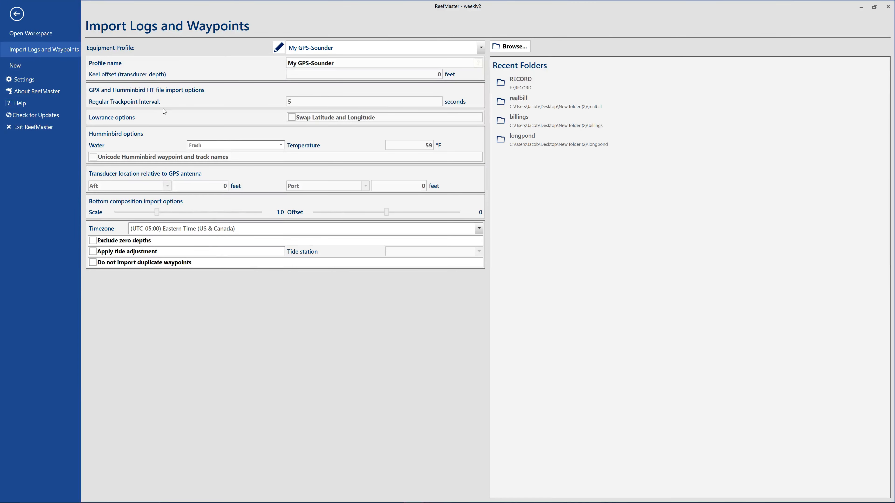
left_click(16, 15)
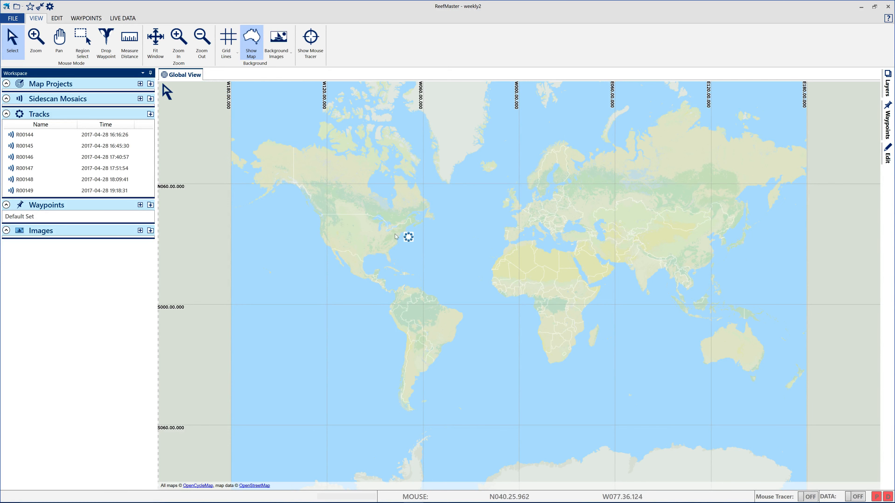
- Zoom the global map in on the imported track markers at Gorton Pond and bring the whole pond into view
scroll(398, 232, "up", 4)
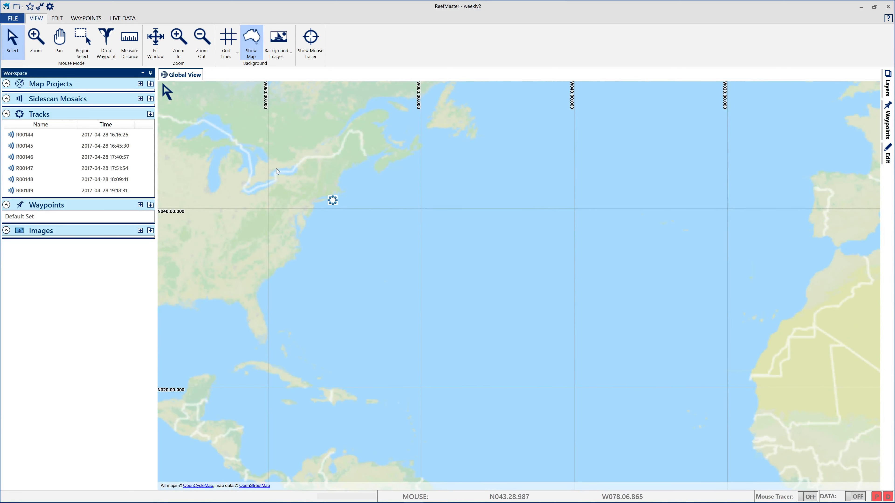
key("space")
scroll(417, 285, "up", 5)
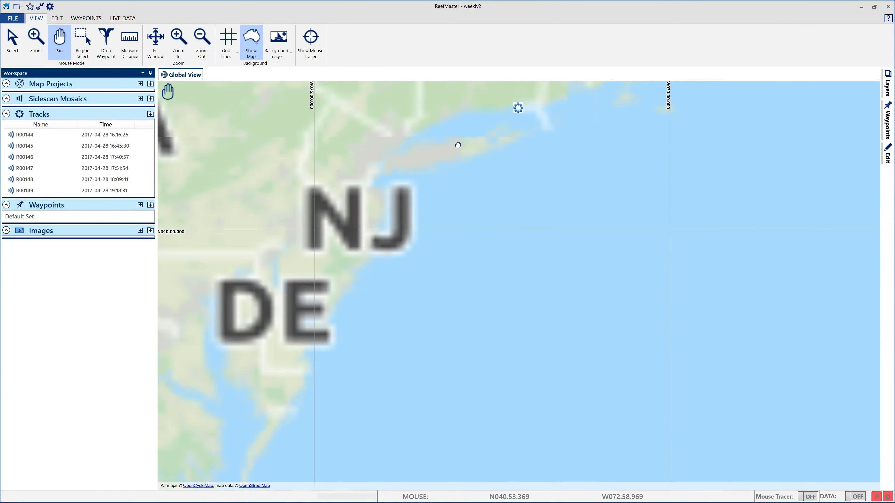
scroll(454, 323, "up", 4)
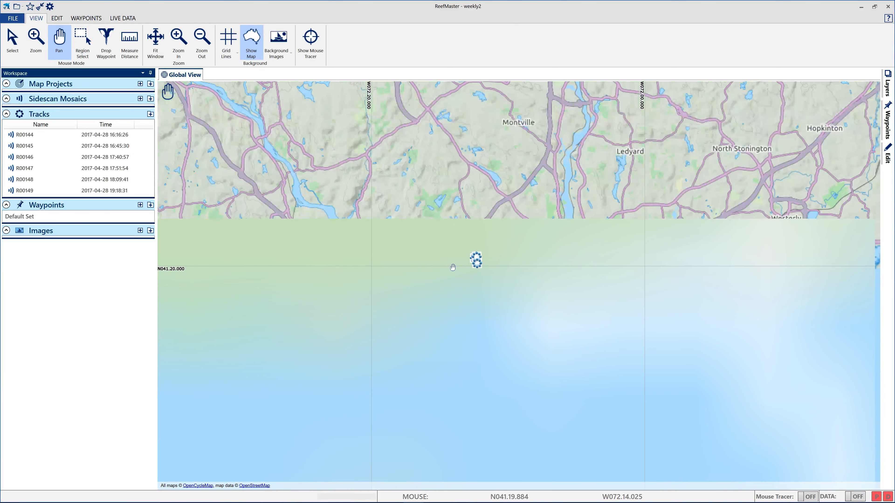
scroll(452, 268, "up", 2)
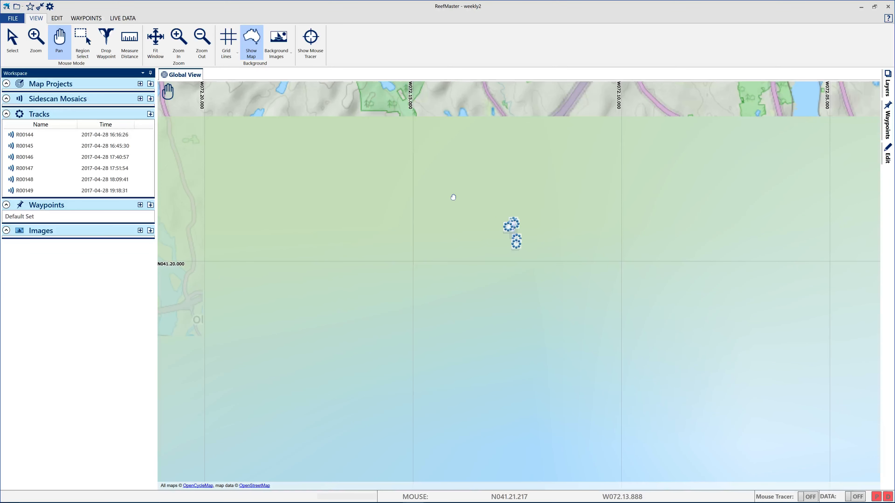
scroll(494, 231, "up", 3)
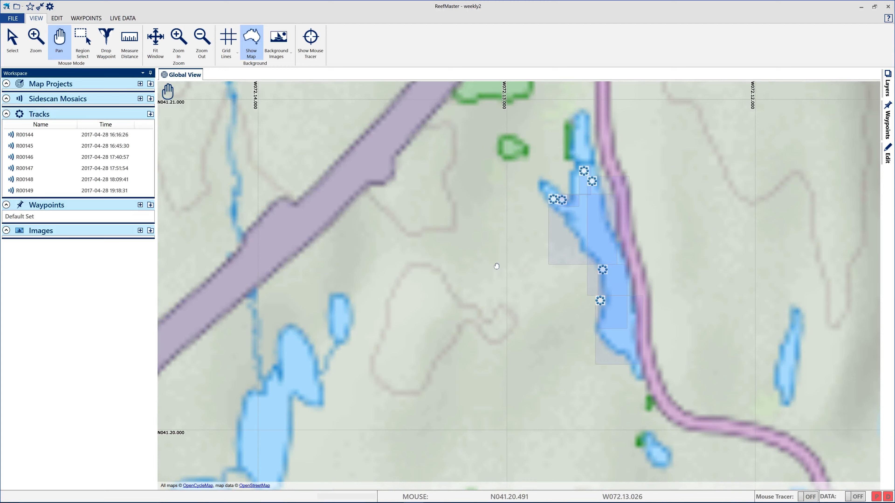
left_click_drag(500, 267, 427, 250)
scroll(428, 249, "up", 1)
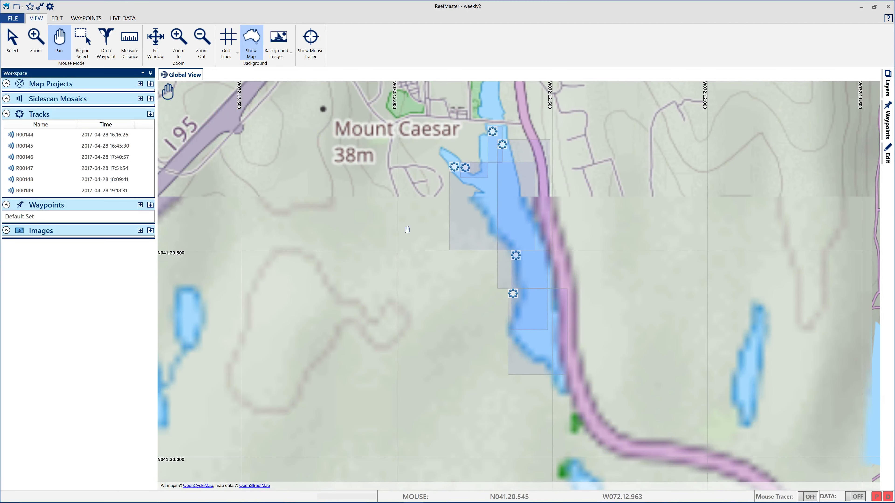
left_click_drag(379, 258, 338, 232)
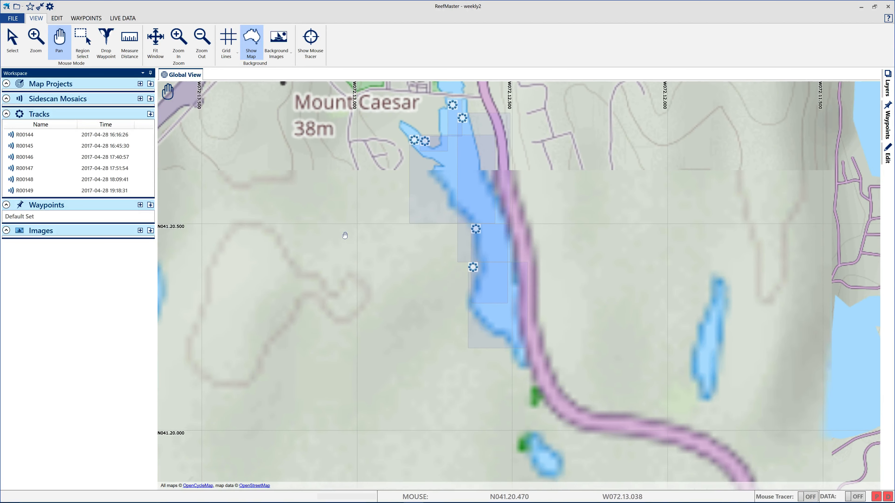
mouse_move(391, 226)
left_mouse_down()
mouse_move(581, 247)
mouse_move(584, 189)
left_mouse_up()
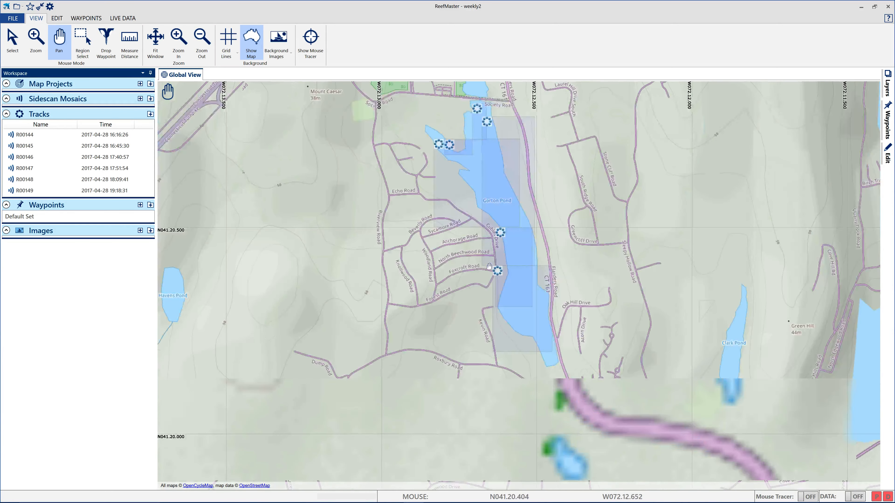
- Preview individual imported tracks on Gorton Pond, including R00149, R00144 and R00145, on the global map
mouse_move(495, 270)
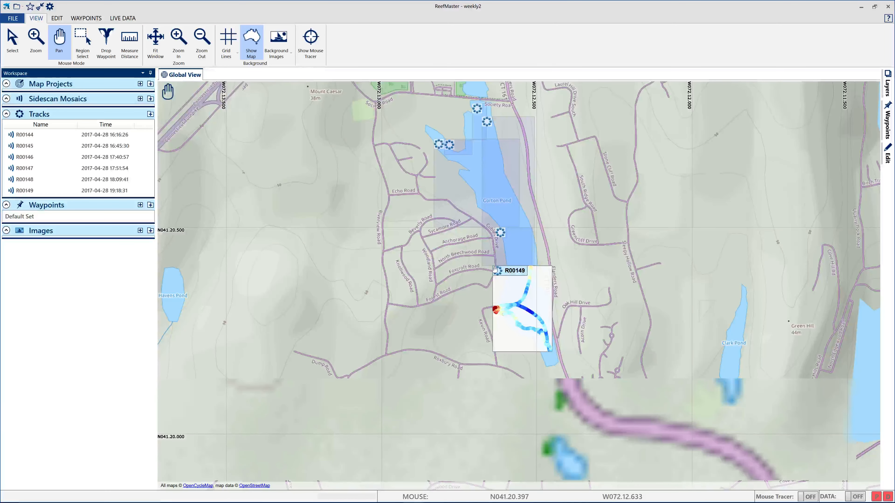
mouse_move(499, 231)
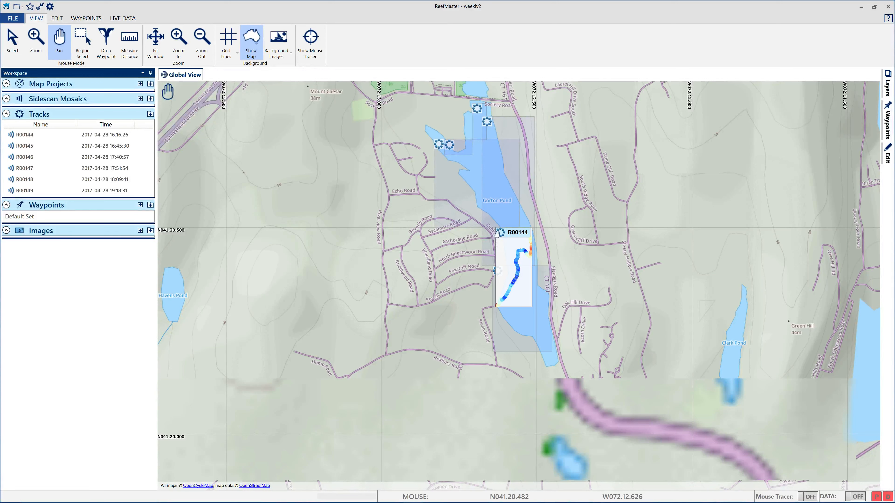
mouse_move(438, 142)
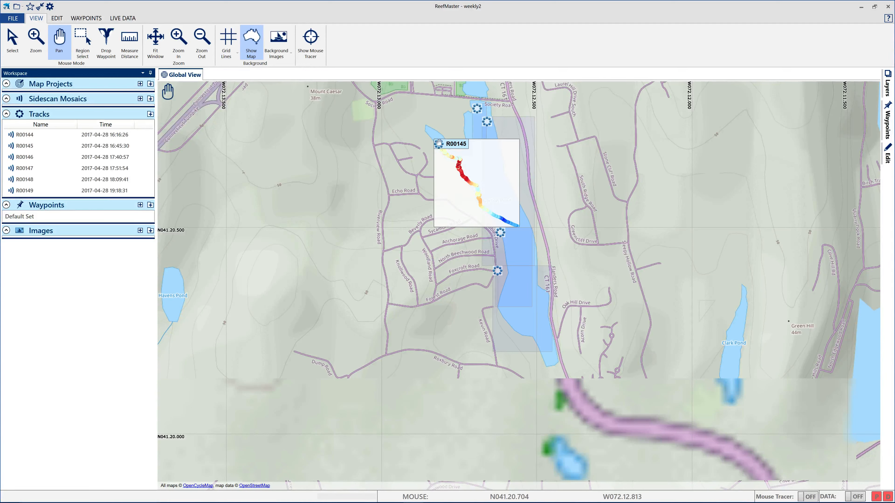
mouse_move(486, 121)
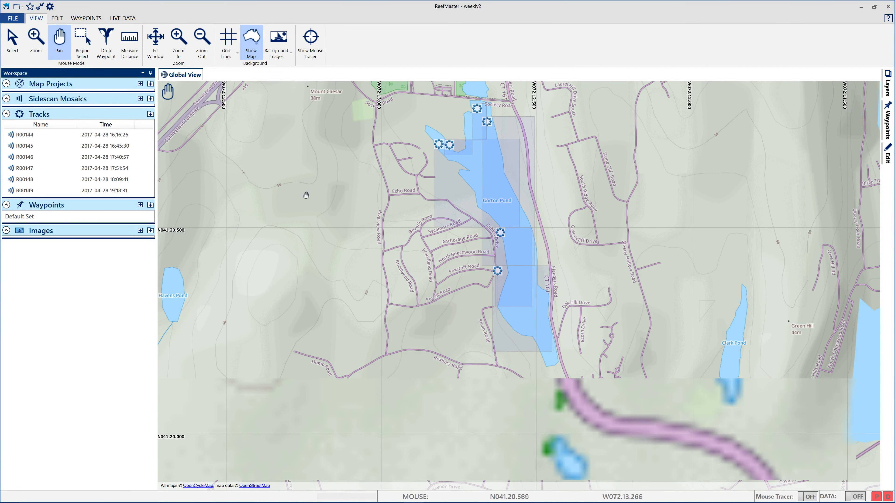
left_click_drag(415, 193, 357, 212)
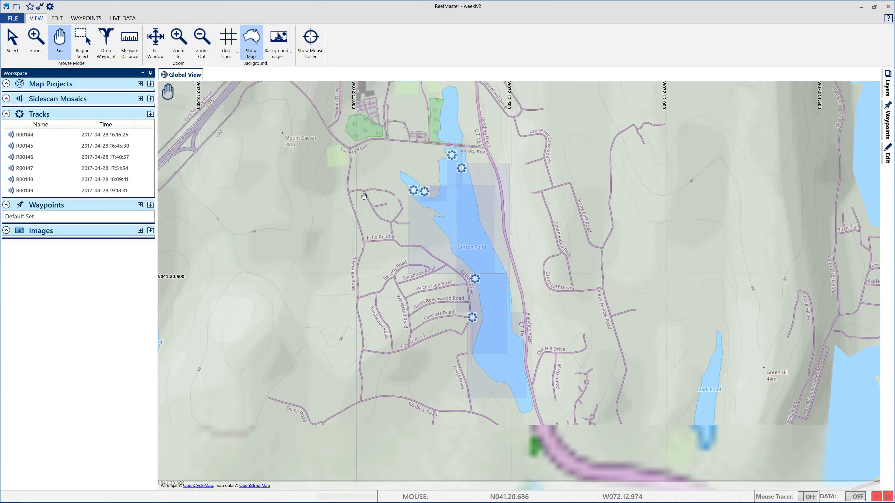
mouse_move(416, 191)
- Open track R00144, look closely at its sidescan imagery, and show the Sonar Viewer widened across most of the track view
left_click(45, 136)
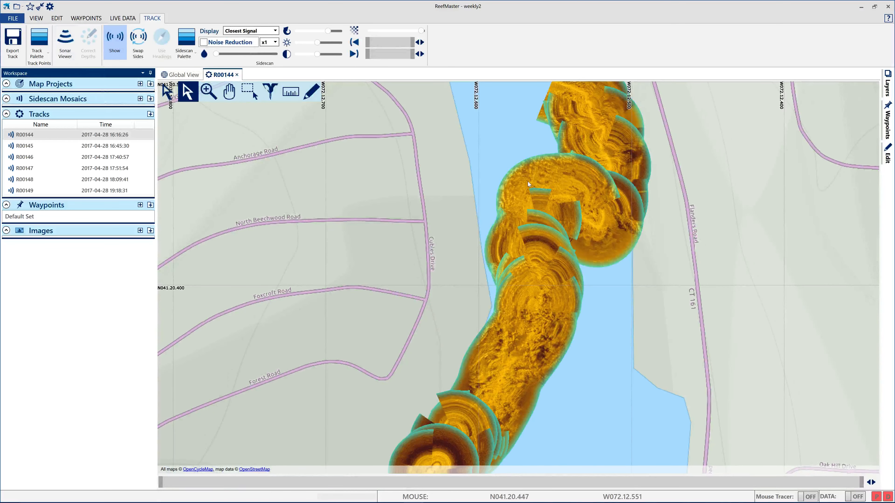
scroll(429, 234, "up", 5)
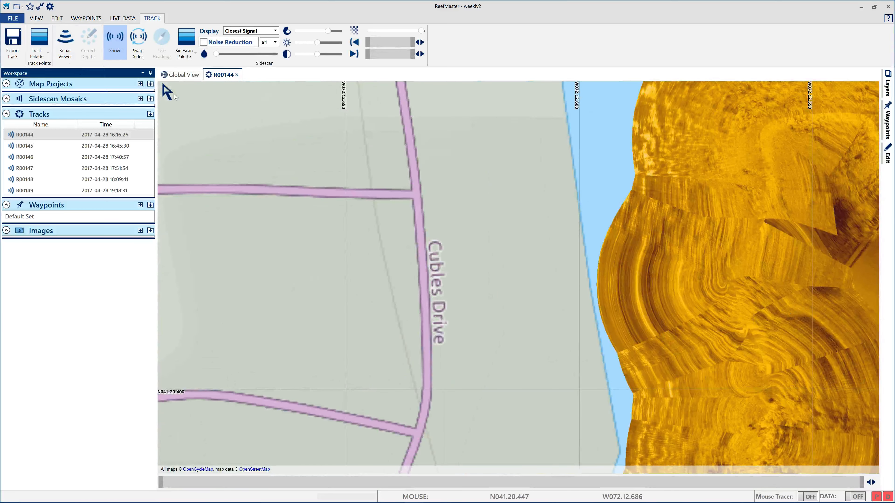
left_click(229, 91)
left_click_drag(469, 318, 238, 45)
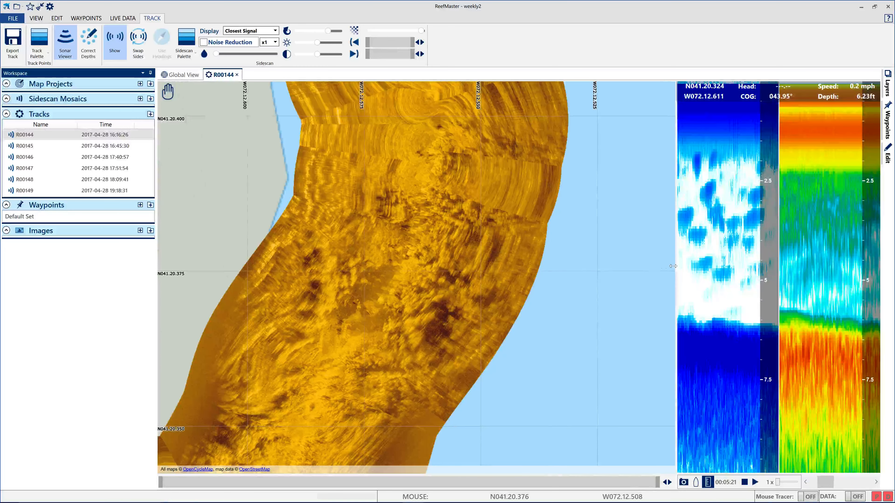
left_click_drag(674, 266, 500, 265)
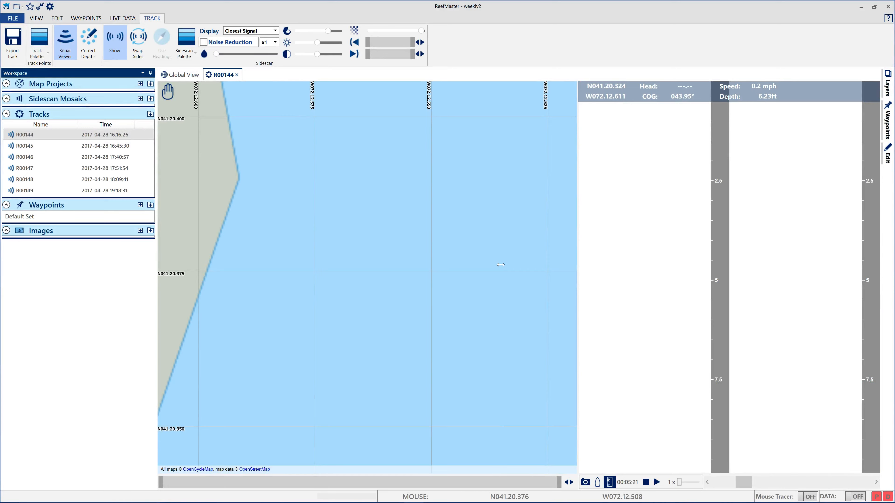
left_click_drag(500, 264, 224, 265)
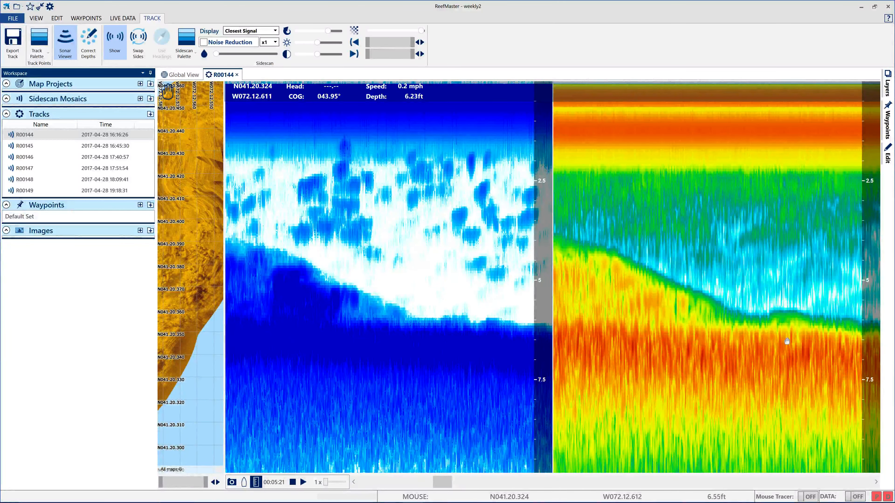
- Examine the bottom returns along R00144's sonar recording, and narrow the Sonar Viewer to give the track map more room
left_click_drag(764, 336, 596, 320)
left_click_drag(765, 298, 698, 328)
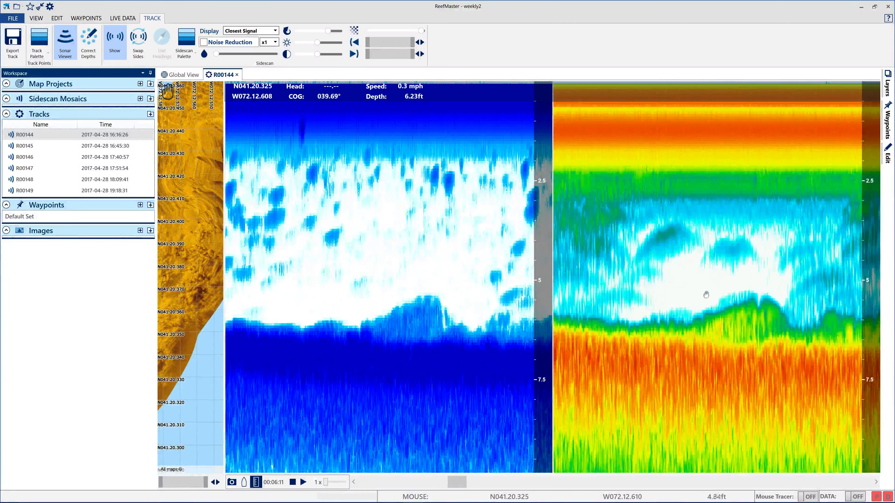
left_click_drag(749, 299, 666, 299)
left_click_drag(823, 270, 694, 265)
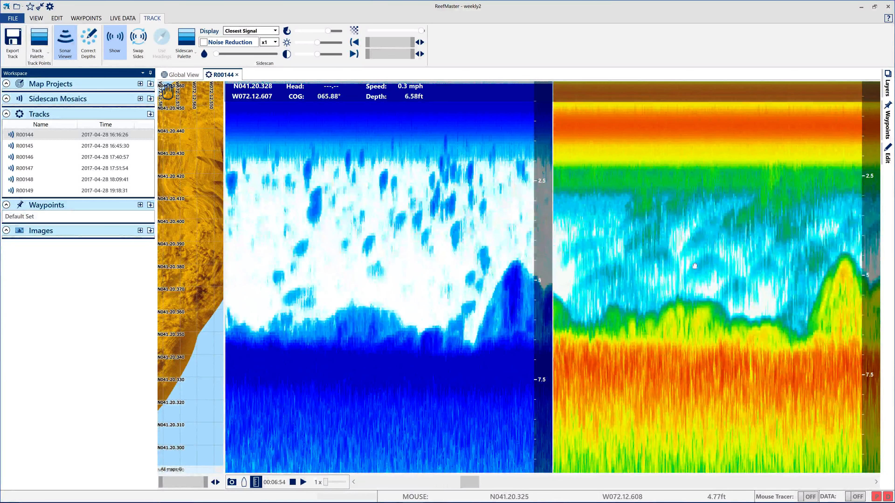
left_click_drag(689, 355, 652, 296)
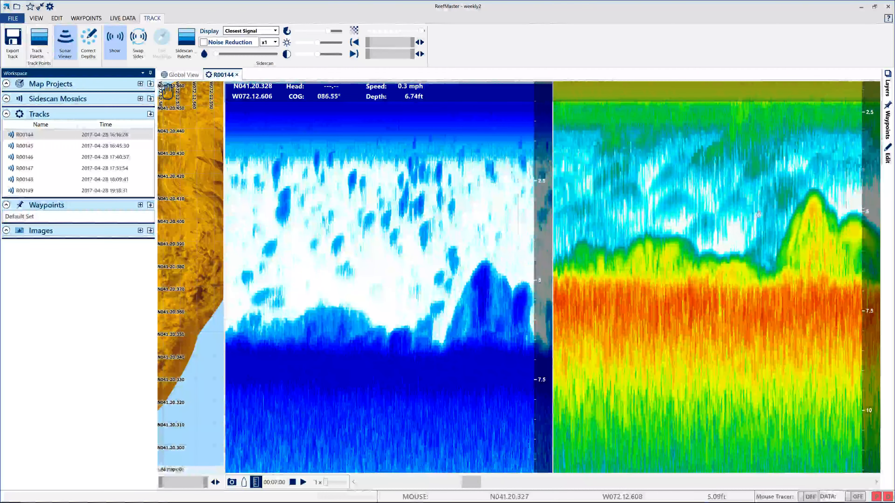
left_click_drag(742, 227, 656, 286)
left_click_drag(814, 314, 678, 296)
left_click_drag(739, 298, 789, 272)
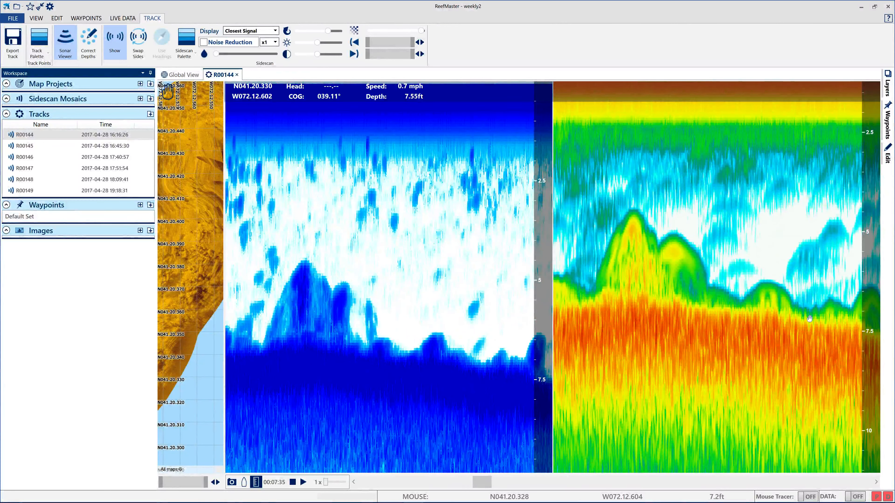
left_click_drag(815, 319, 593, 314)
left_click_drag(750, 325, 527, 309)
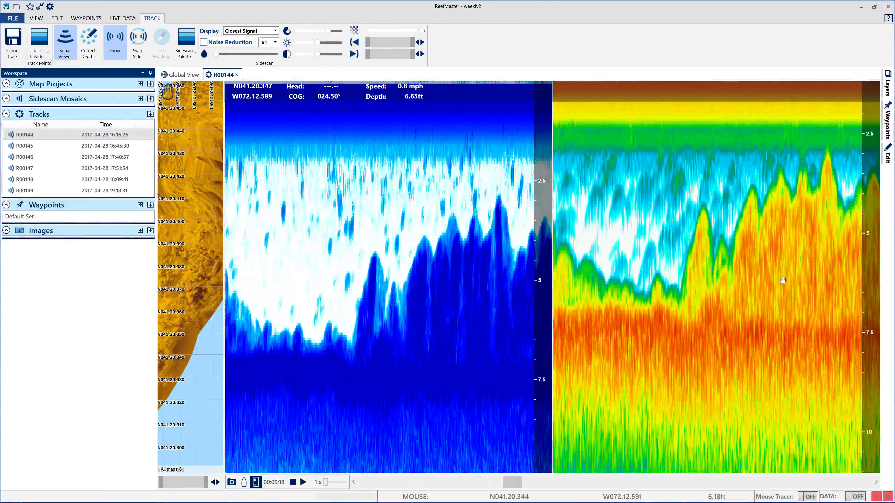
left_click_drag(783, 279, 690, 282)
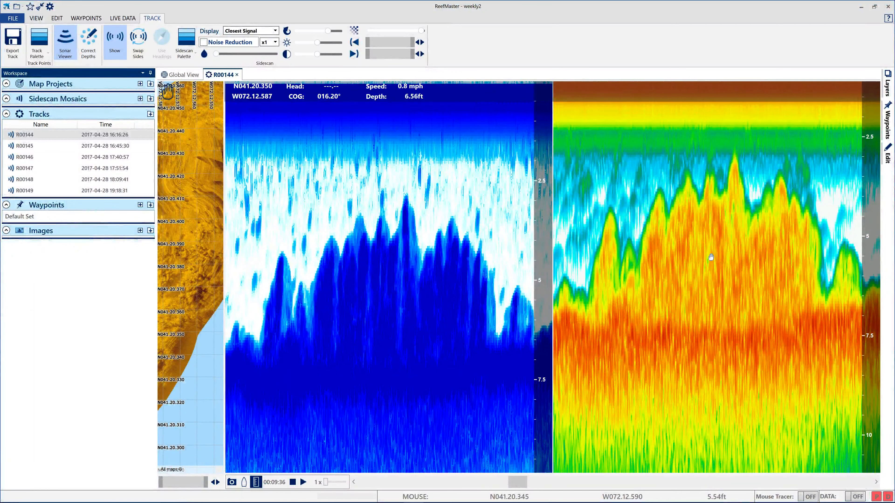
left_click_drag(782, 284, 680, 275)
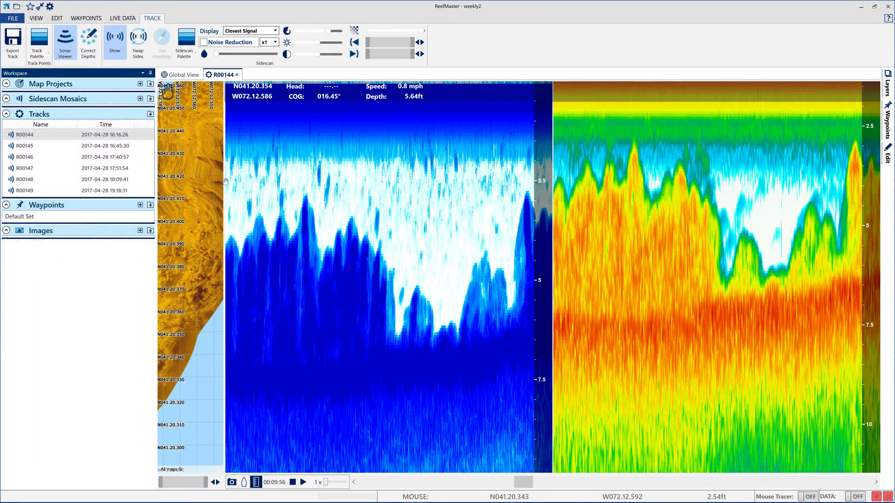
left_click_drag(225, 181, 631, 197)
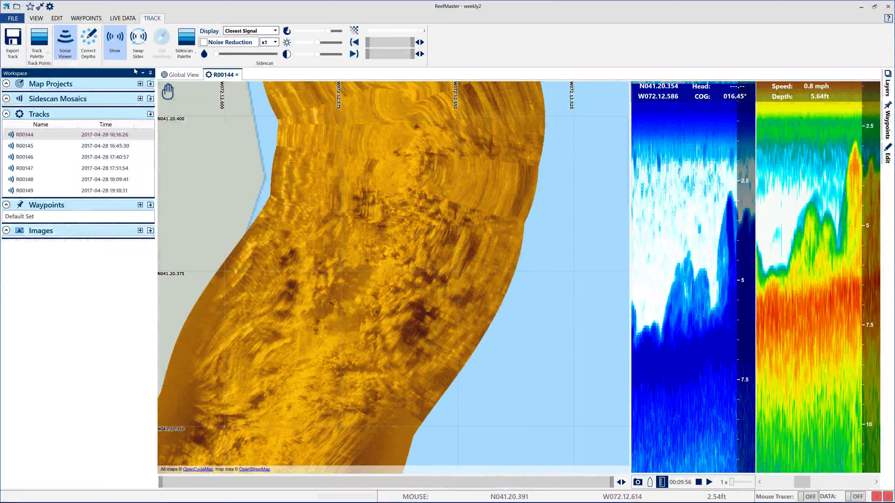
- Create a new map project named gortoncon and select it in the workspace
left_click(141, 84)
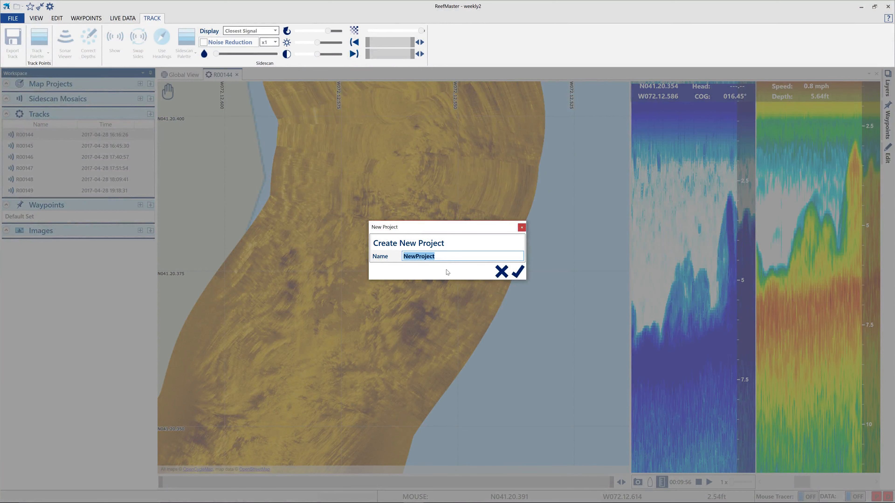
type("gortoncon")
key("Return")
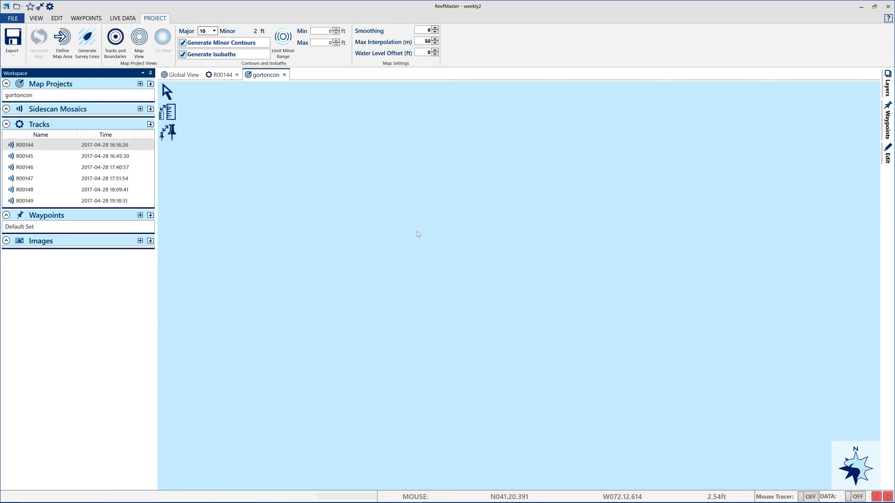
mouse_move(144, 202)
left_click(105, 92)
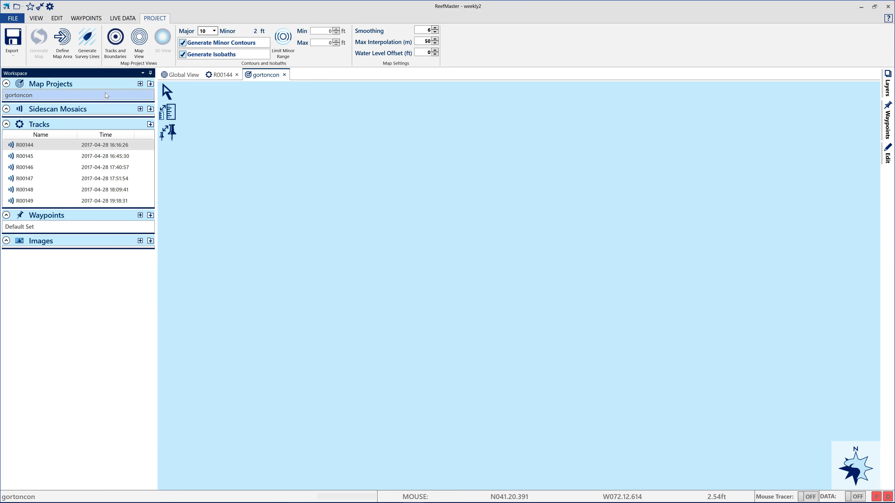
- Add all six tracks, R00144 through R00149, to the gortoncon map project and select the project
left_click(29, 202)
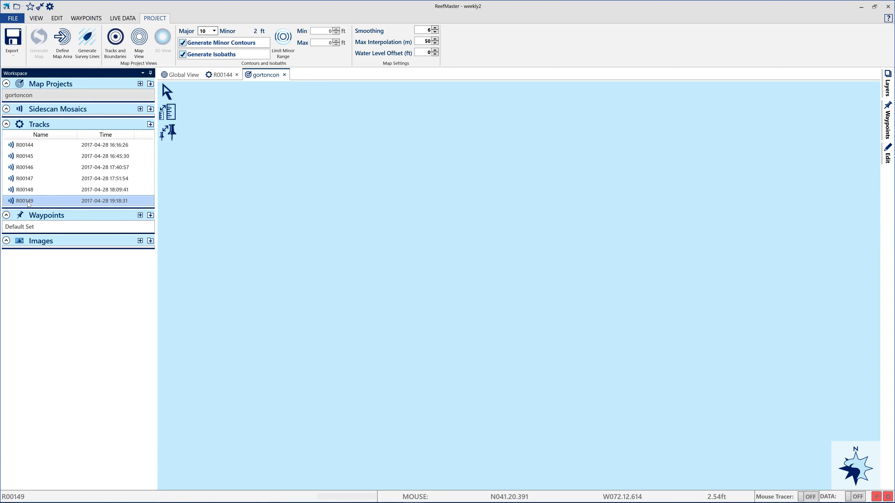
key("shift+Up")
key("shift+Up")
key("shift+Up")
key("shift+Up")
key("shift+Up")
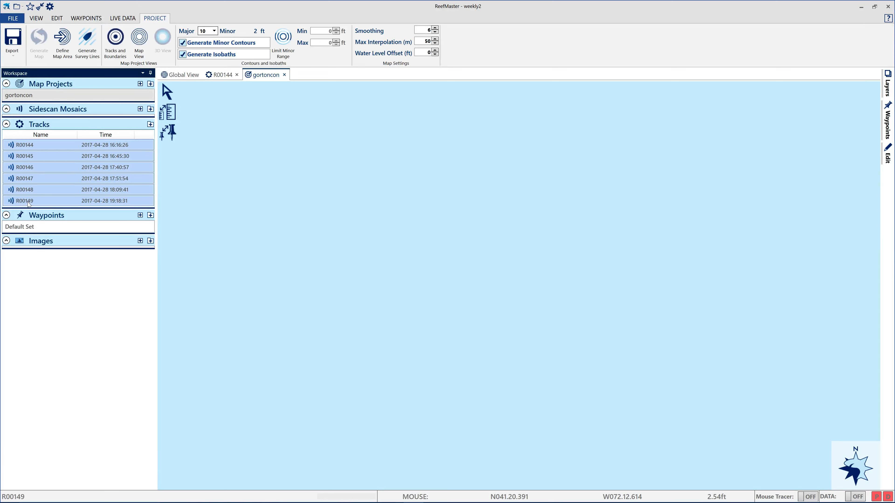
right_click(39, 149)
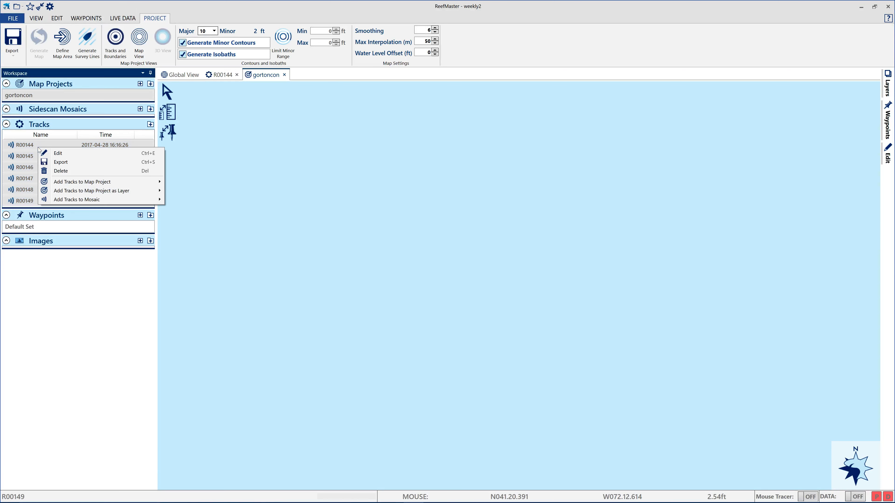
mouse_move(86, 186)
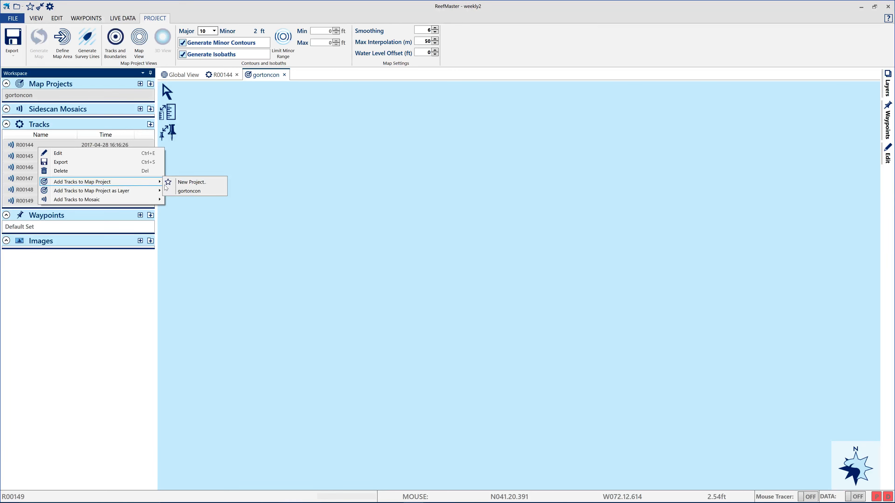
left_click(206, 191)
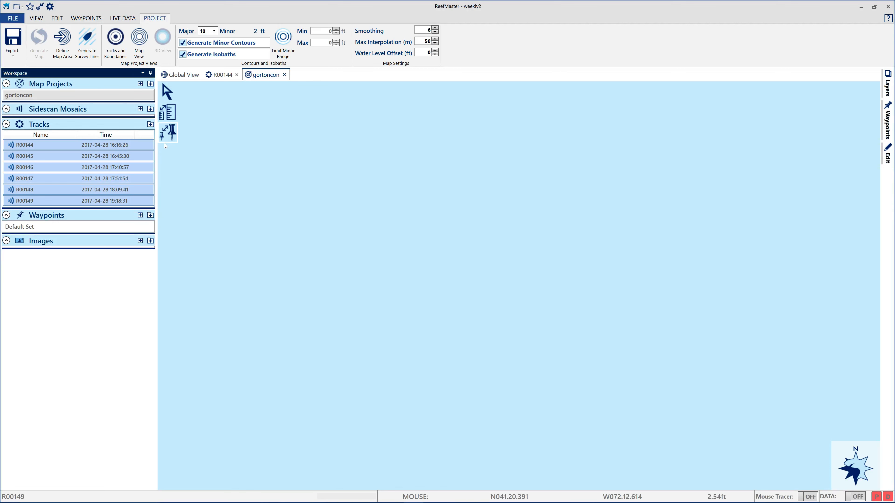
left_click(52, 97)
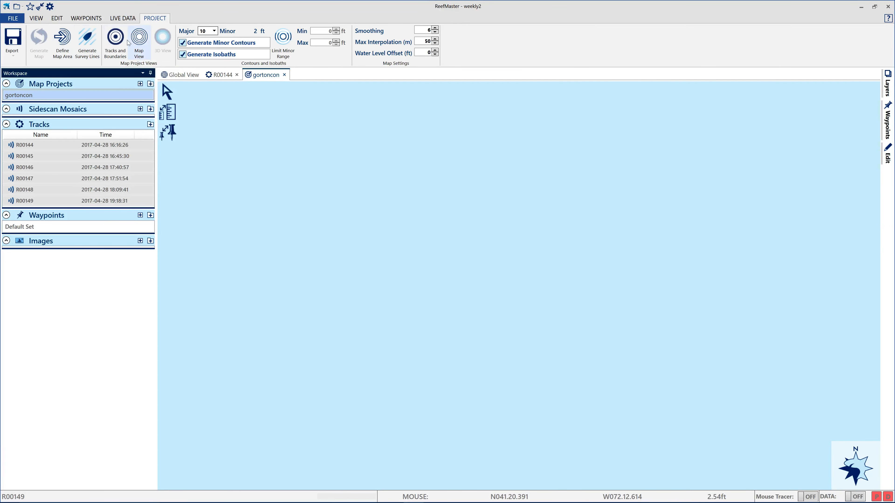
- Show the tracks and boundaries of the gortoncon project with all of Gorton Pond in view
left_click(115, 41)
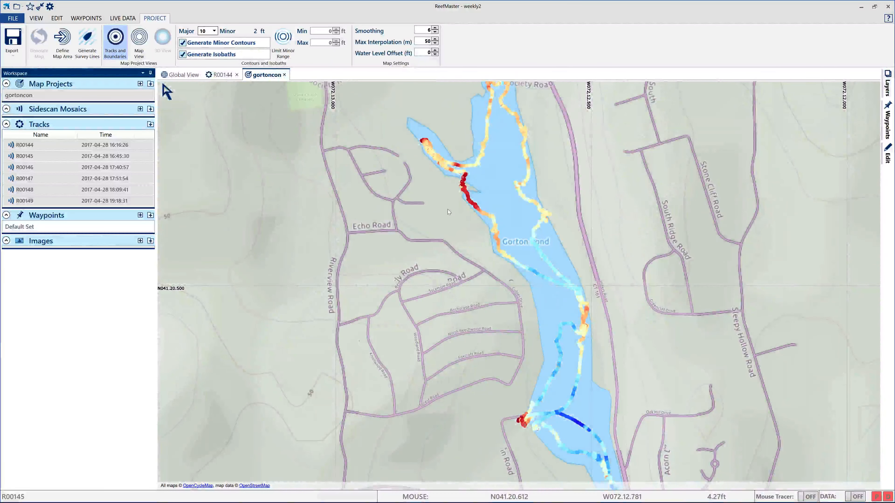
scroll(449, 212, "down", 2)
left_click(229, 91)
left_click_drag(393, 196, 338, 198)
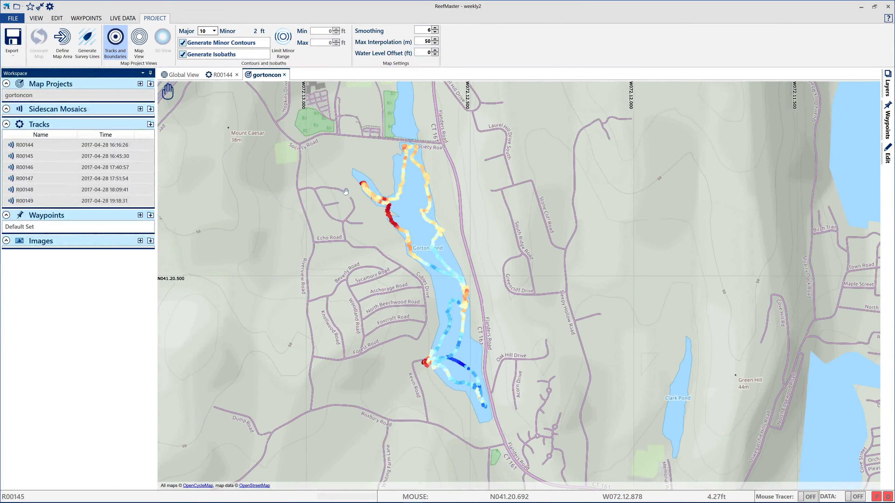
left_click_drag(297, 228, 328, 225)
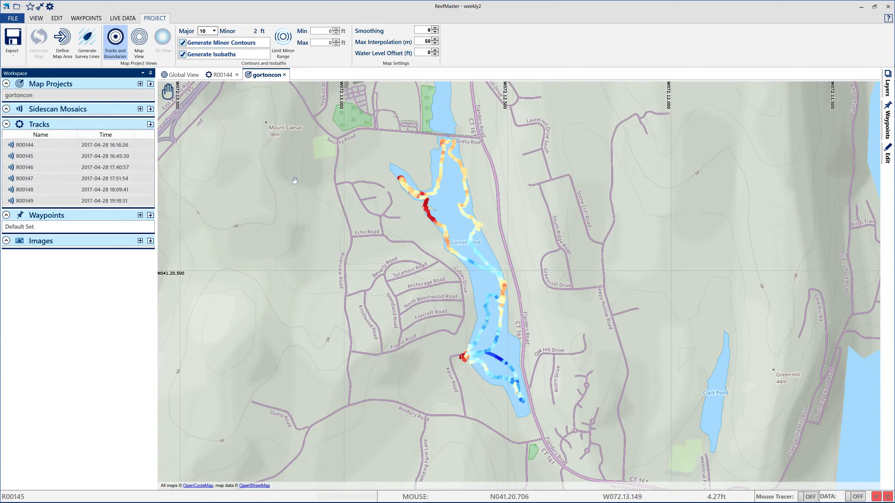
left_click(109, 45)
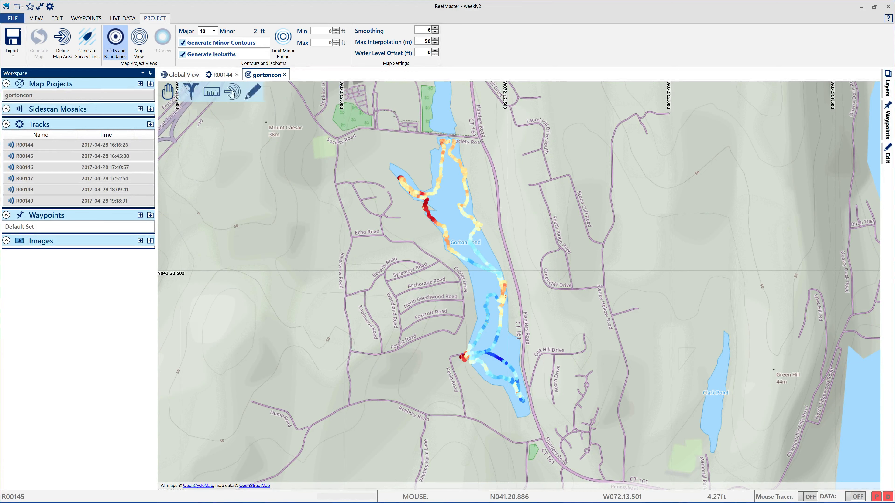
- Define a rectangular map area around Gorton Pond and its tracks, and fine-tune its east, west and south edges
mouse_move(187, 90)
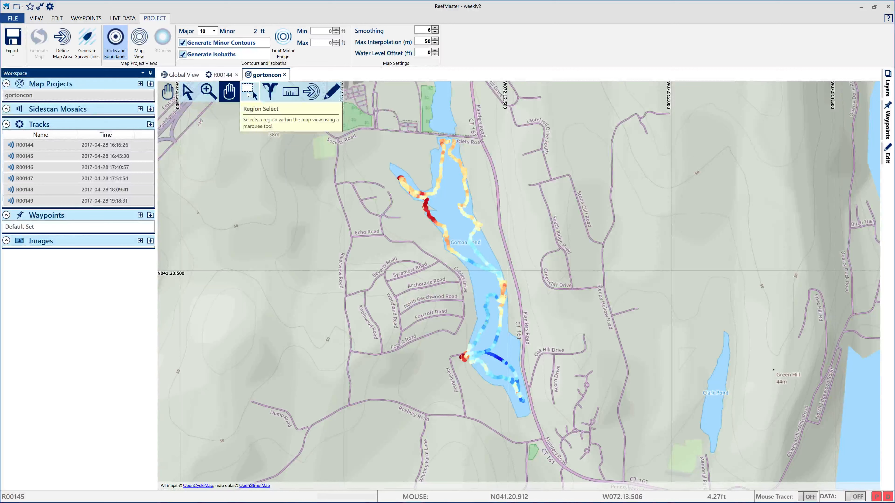
left_click(315, 92)
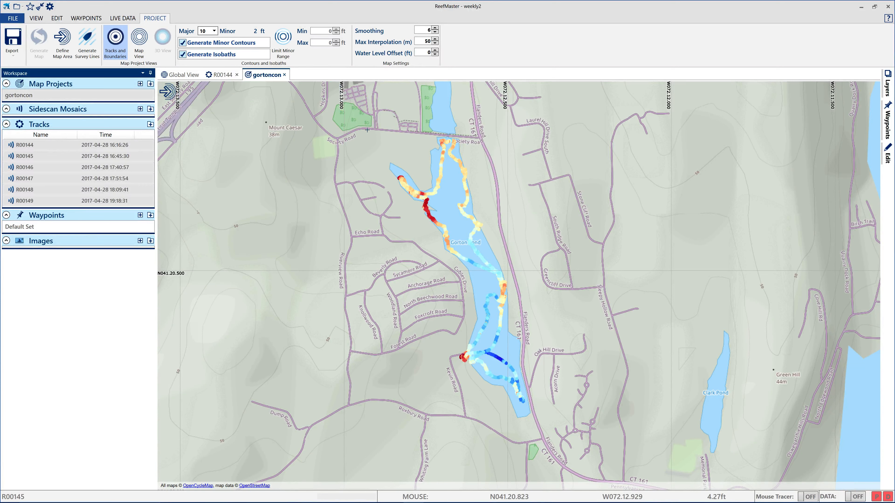
left_click_drag(368, 130, 559, 424)
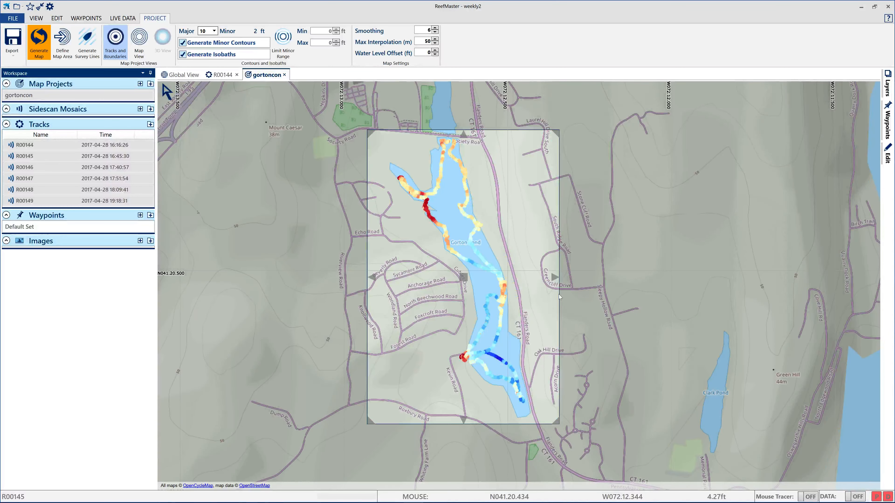
left_click_drag(555, 279, 531, 286)
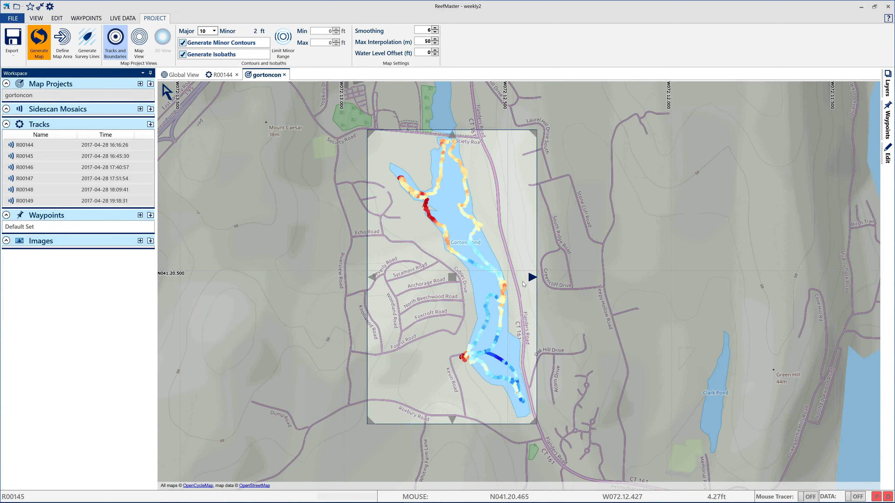
left_click_drag(374, 278, 391, 277)
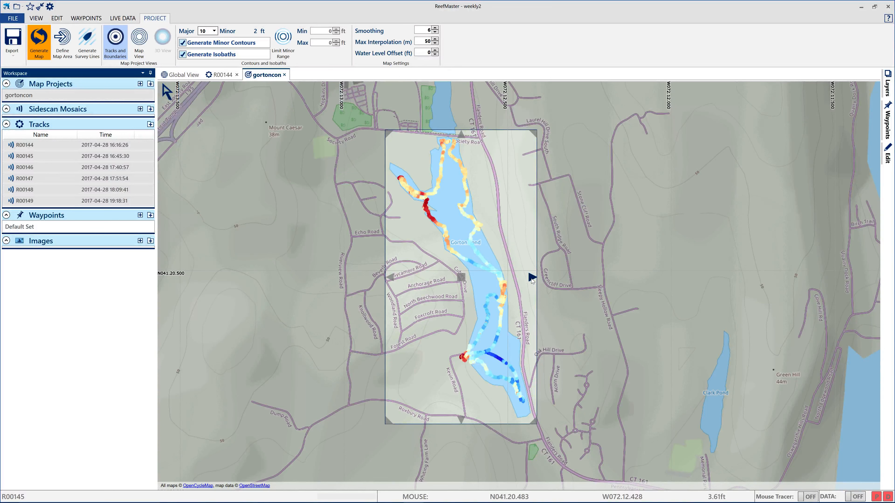
left_click_drag(531, 279, 536, 278)
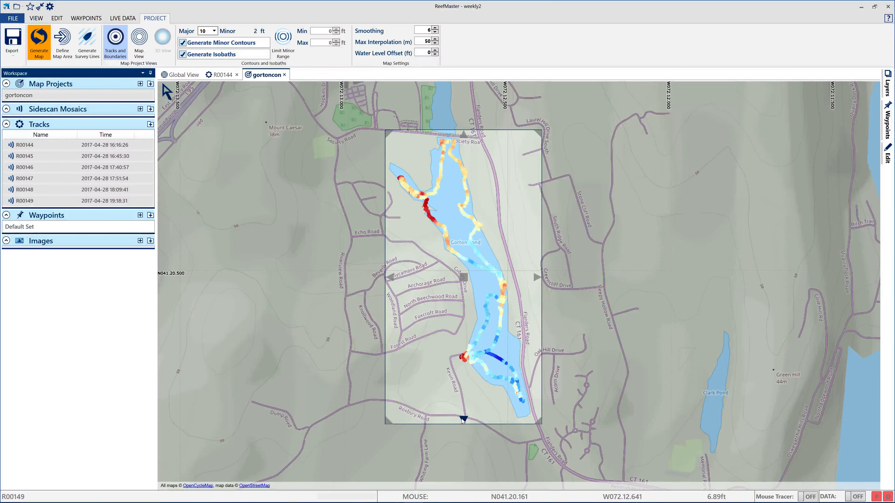
left_click_drag(462, 421, 464, 422)
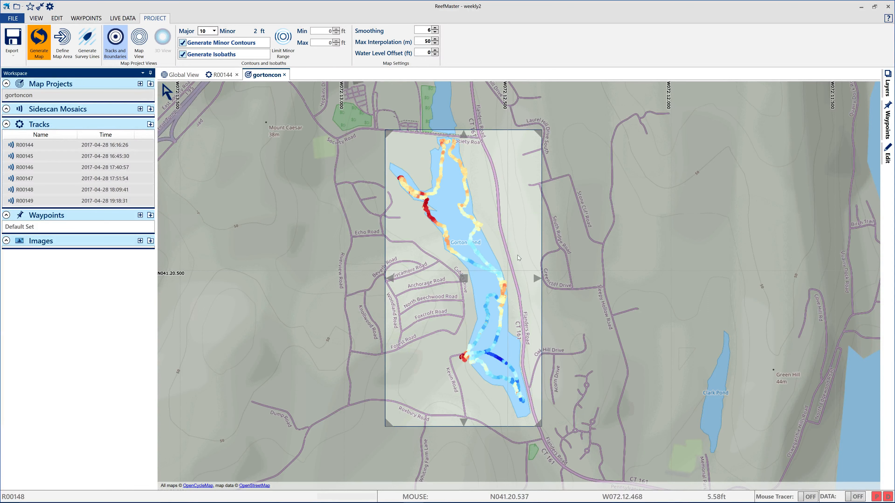
- Inspect the track points along the pond's eastern shore and extend the map area's east edge slightly outward
scroll(504, 287, "up", 5)
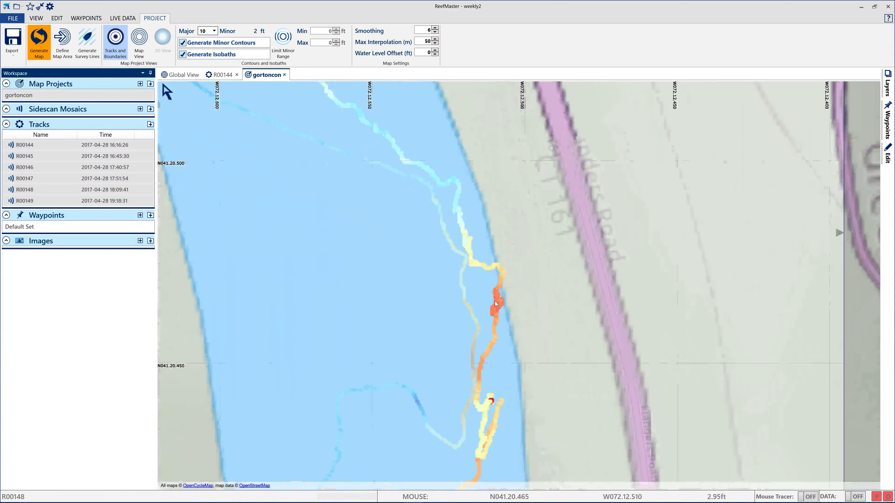
scroll(494, 301, "up", 2)
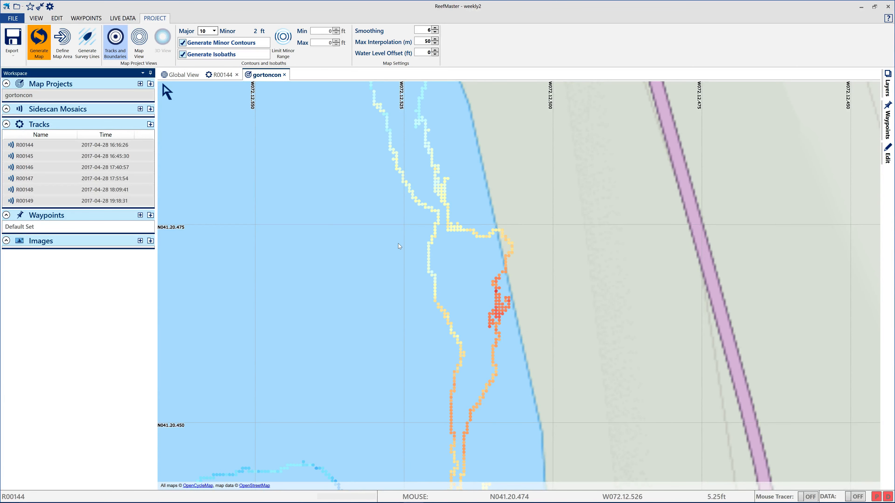
scroll(391, 232, "down", 5)
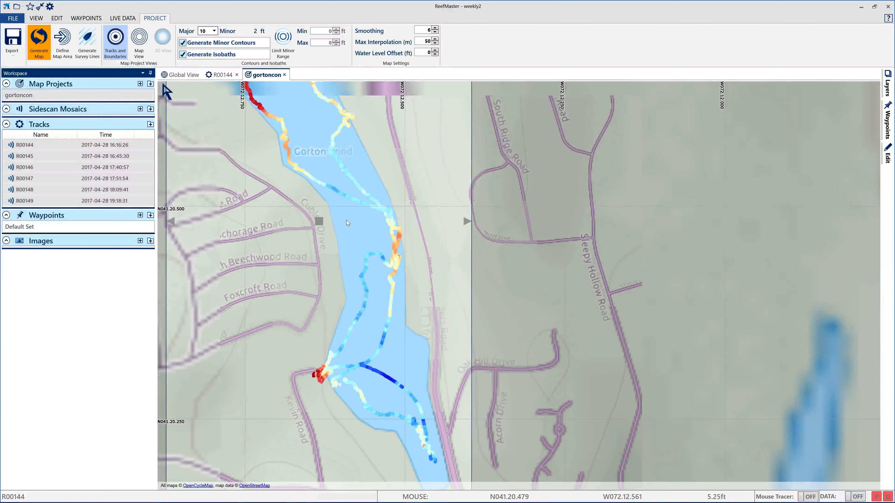
scroll(347, 223, "down", 2)
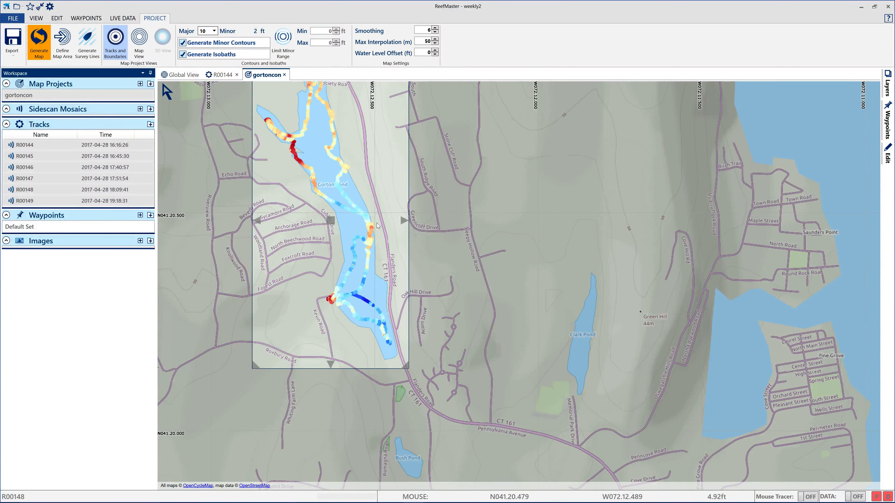
left_click_drag(405, 222, 411, 269)
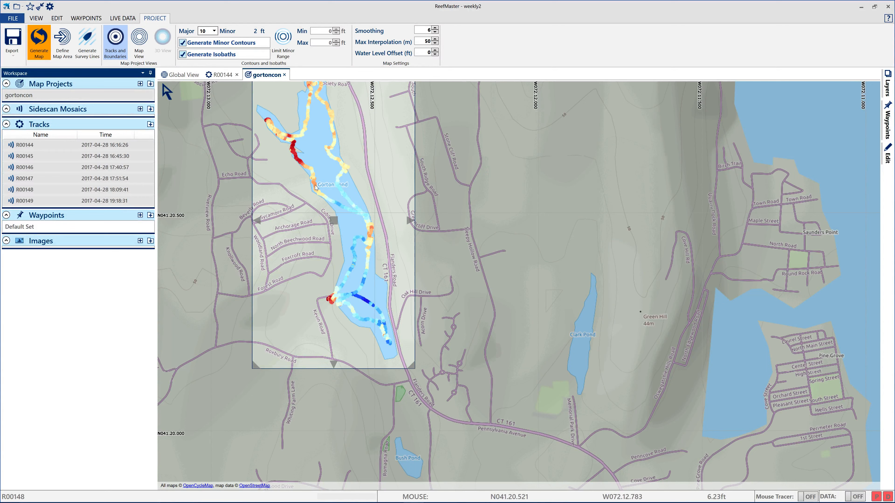
scroll(216, 156, "up", 2)
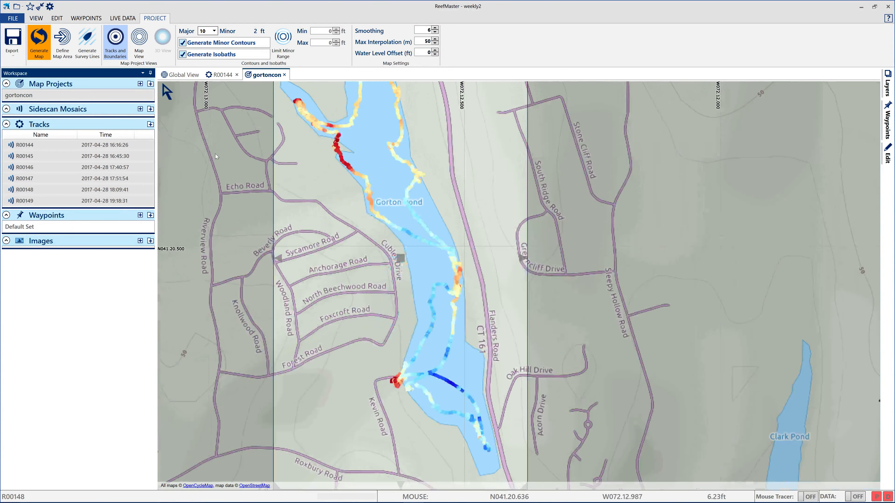
scroll(216, 154, "down", 3)
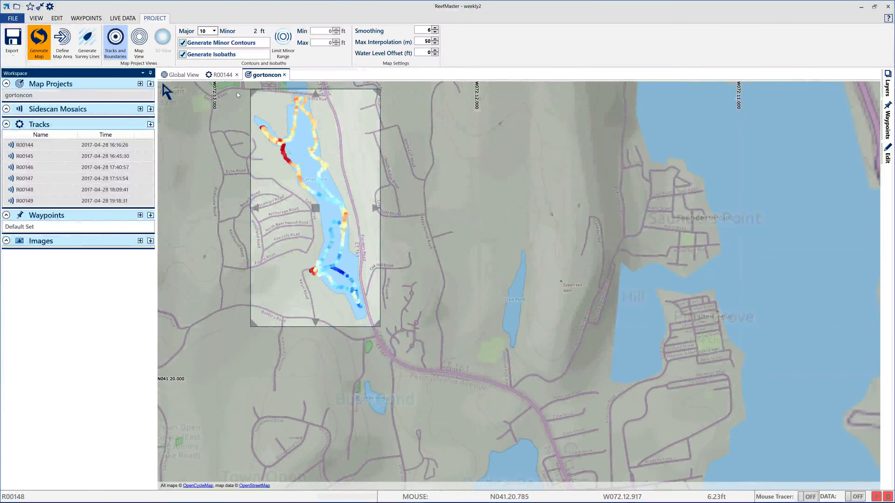
left_click_drag(215, 175, 325, 249)
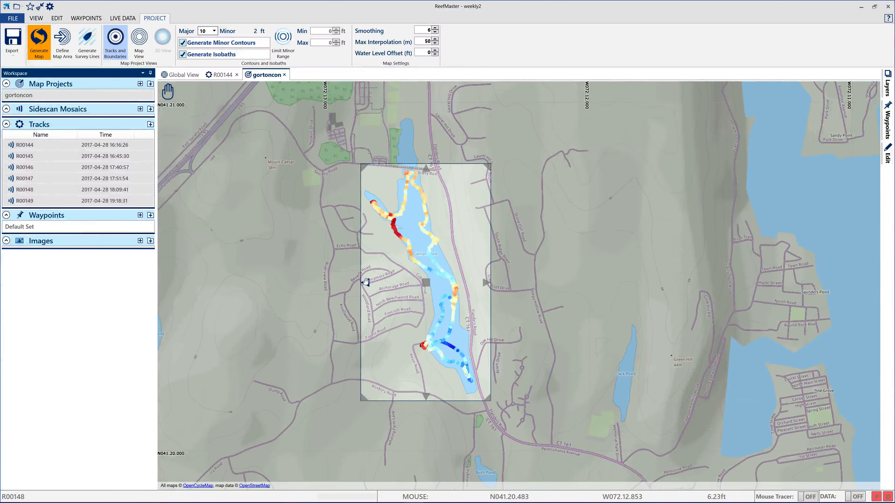
left_click_drag(365, 283, 364, 284)
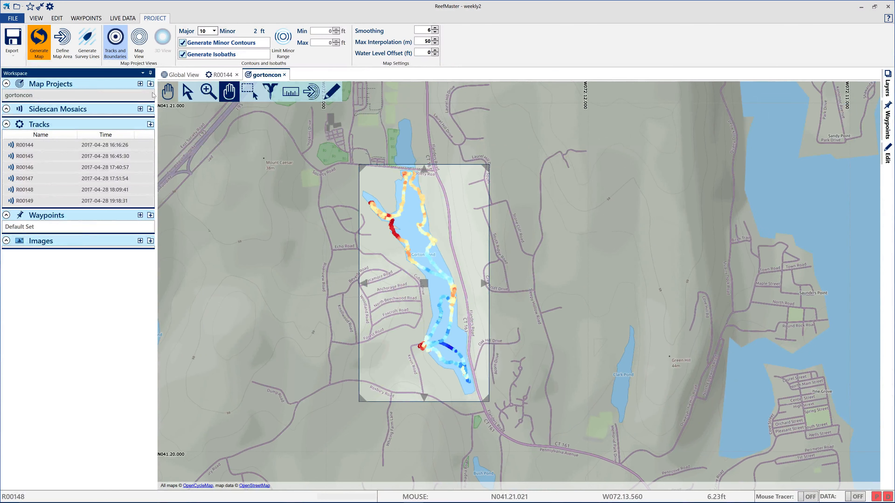
left_click(310, 92)
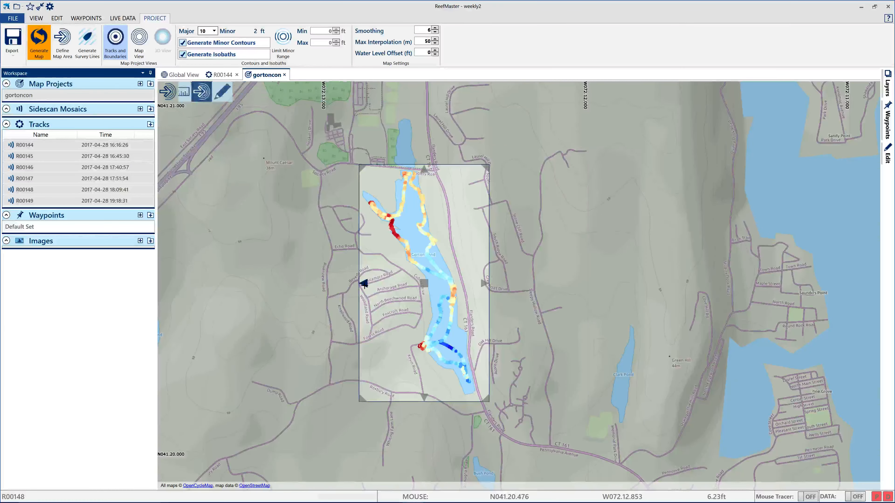
left_click(360, 286)
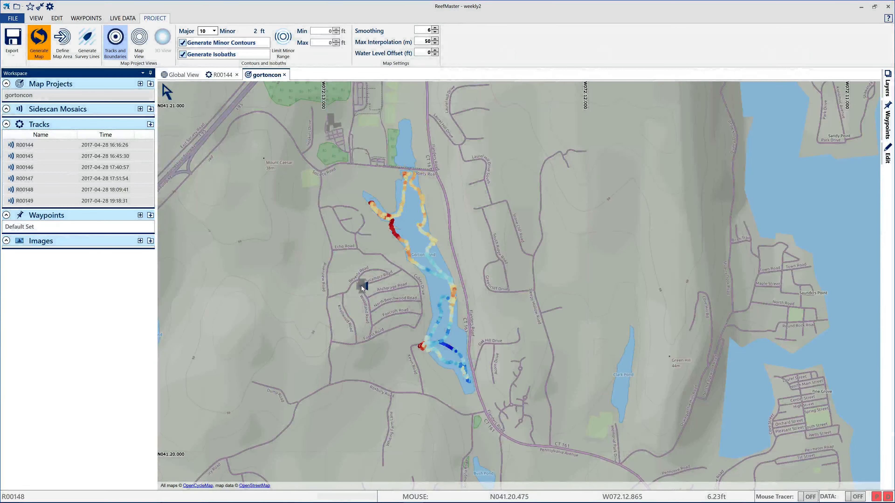
right_click(339, 277)
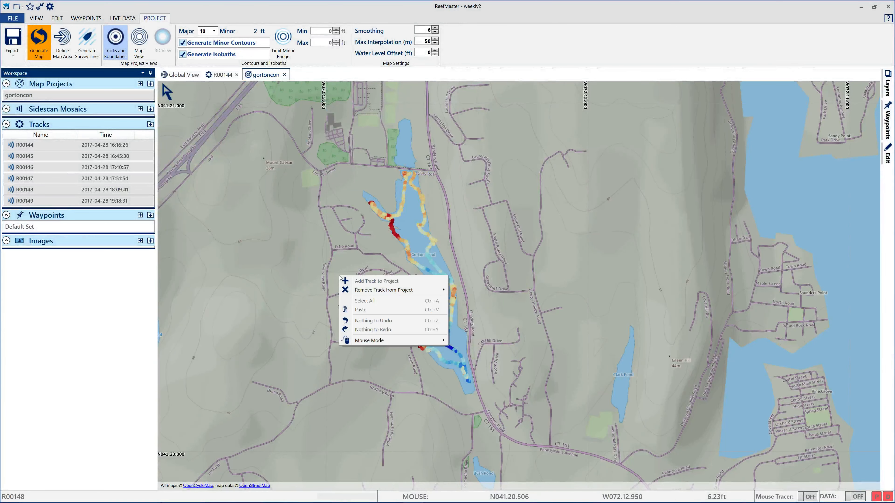
left_click(333, 255)
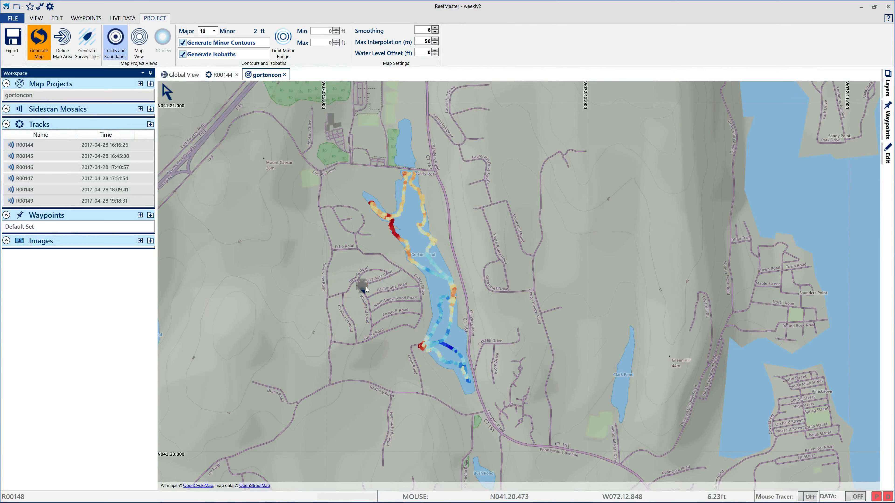
- Redefine the map area as a rectangle enclosing all of Gorton Pond, and pull its east and west edges inward
mouse_move(168, 95)
left_click(311, 91)
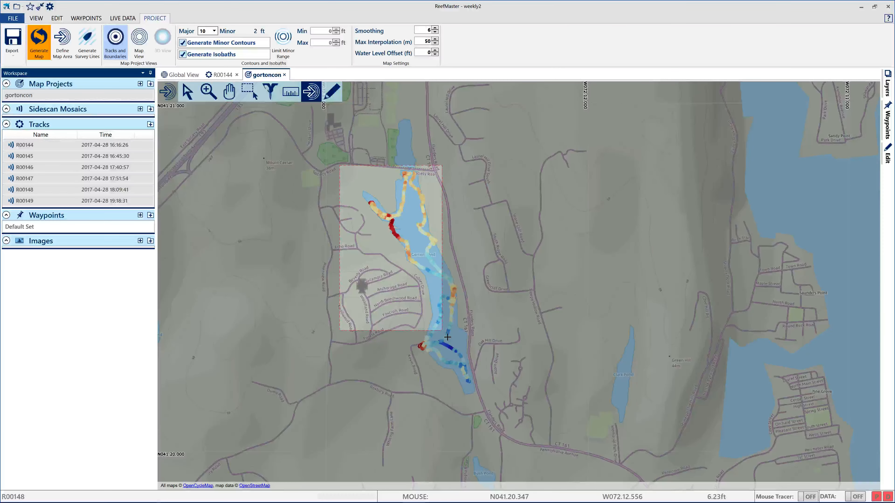
left_click_drag(447, 337, 499, 404)
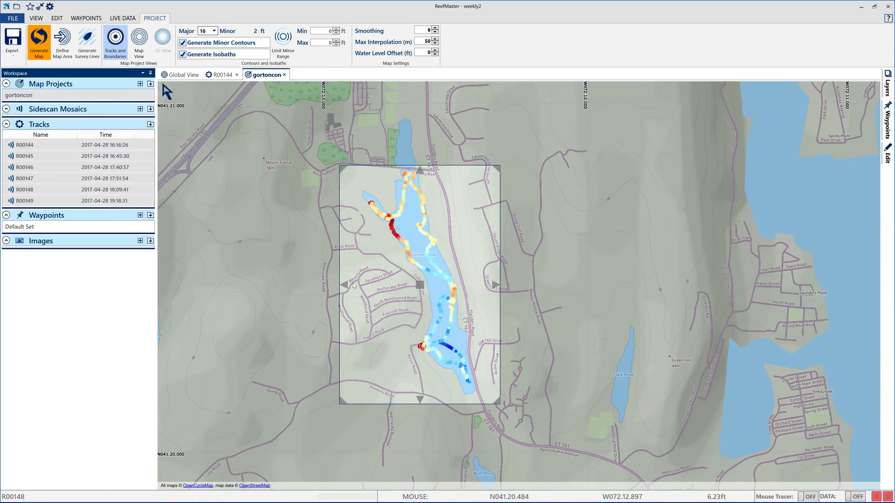
left_click_drag(421, 286, 424, 286)
left_click_drag(499, 288, 483, 291)
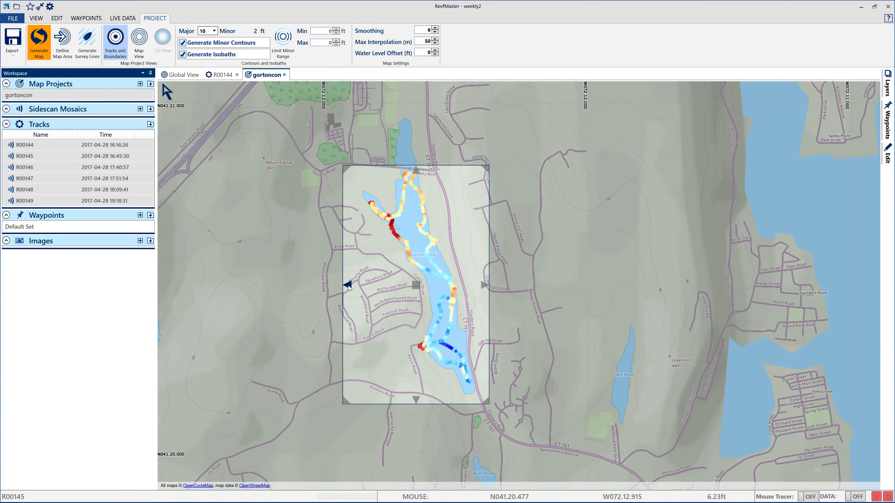
left_click_drag(349, 287, 358, 289)
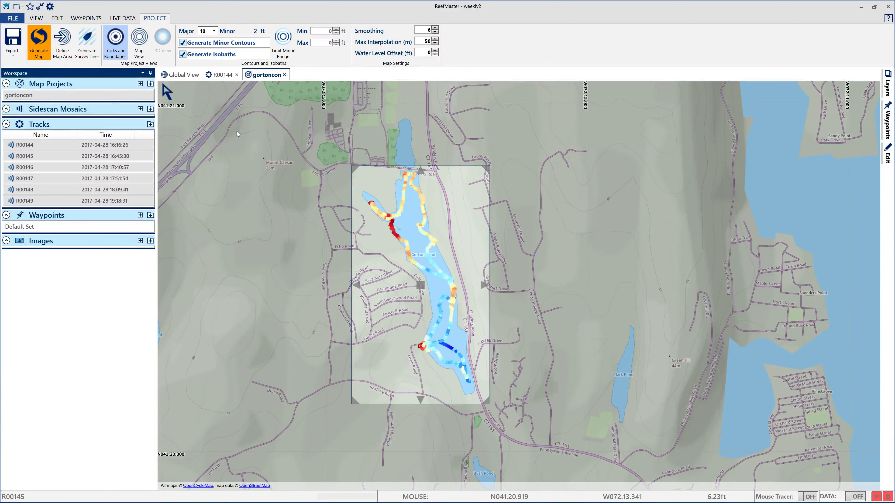
- Generate the gortoncon map from the defined area and look over the contours across the pond's northern part
left_click(41, 44)
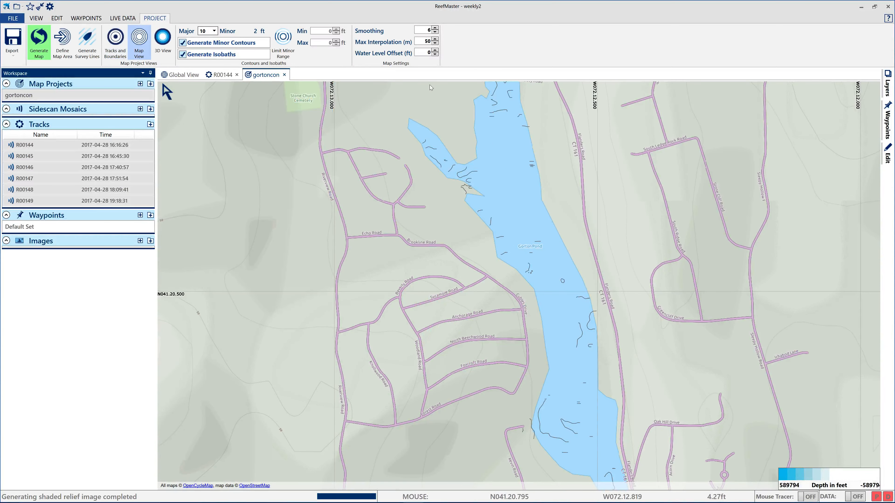
mouse_move(167, 91)
left_click(233, 94)
left_click_drag(515, 266, 426, 304)
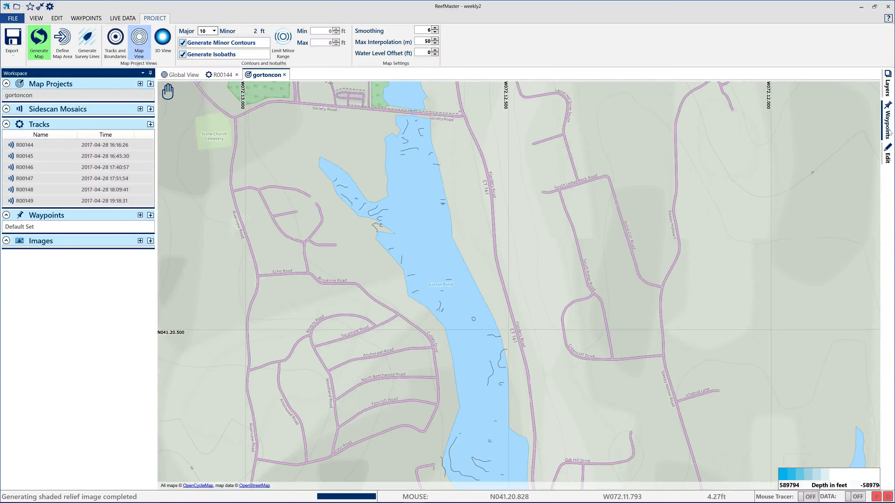
- Import the gortonaround, island2 and northisland KMZ files from the weekly2 folder as map boundaries of the gortoncon project
left_click(891, 157)
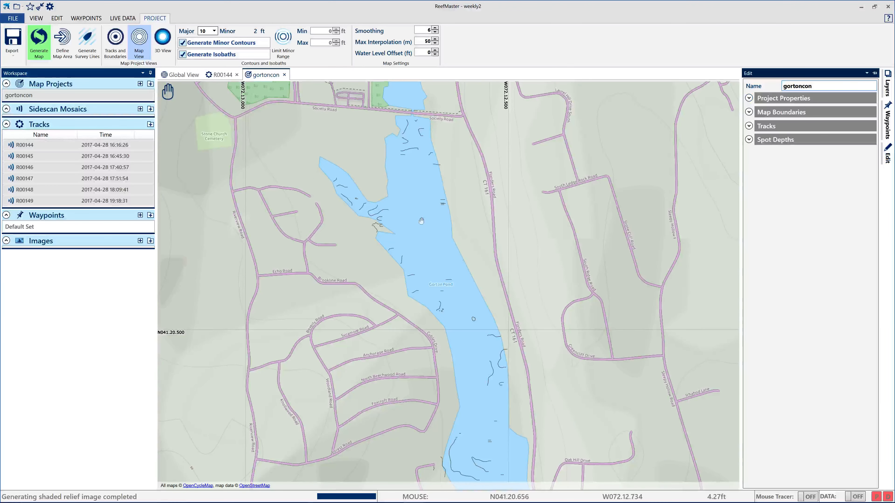
left_click(752, 100)
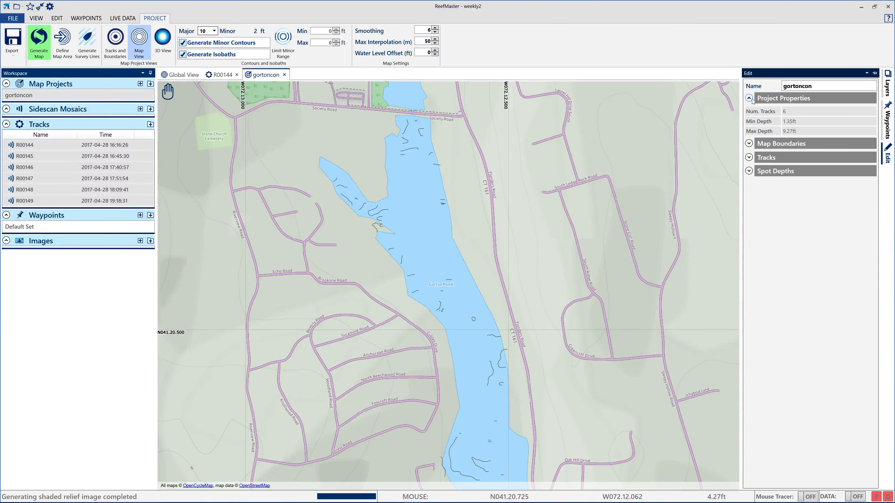
left_click(749, 99)
left_click(749, 112)
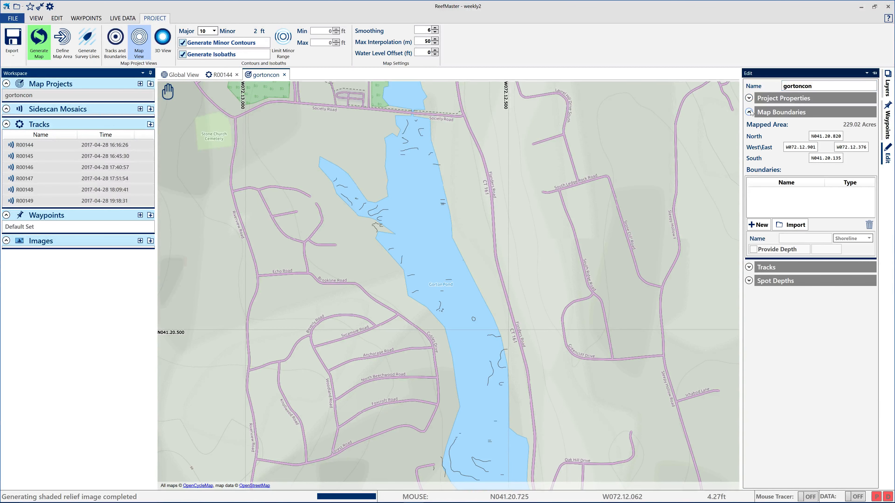
left_click(783, 227)
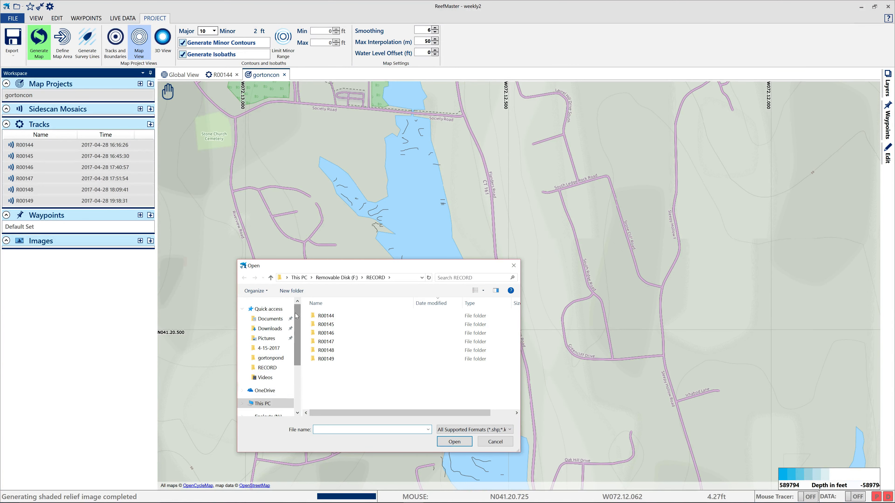
left_click_drag(294, 314, 294, 320)
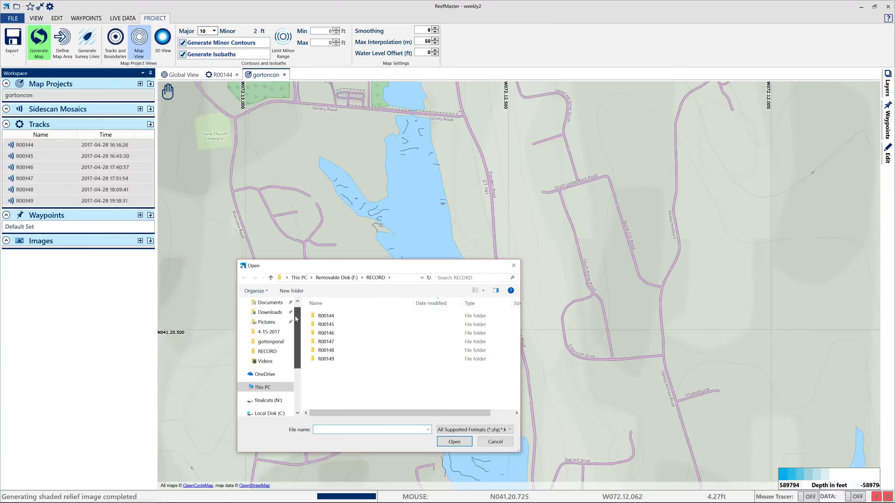
left_click(276, 342)
left_click(328, 278)
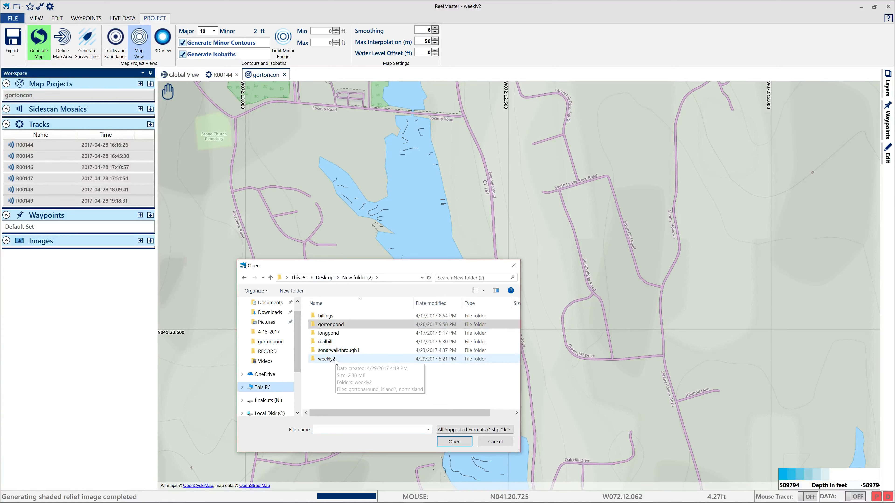
left_click(325, 359)
double_click(334, 361)
left_click_drag(366, 357, 330, 328)
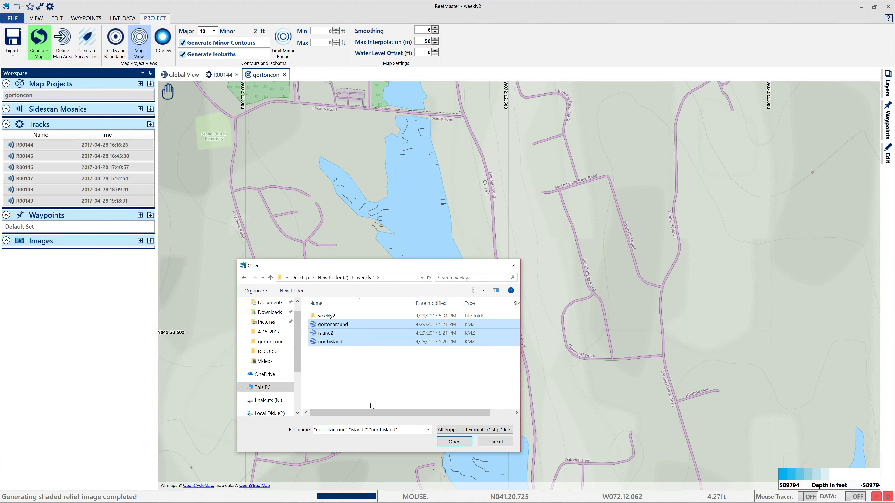
left_click(454, 441)
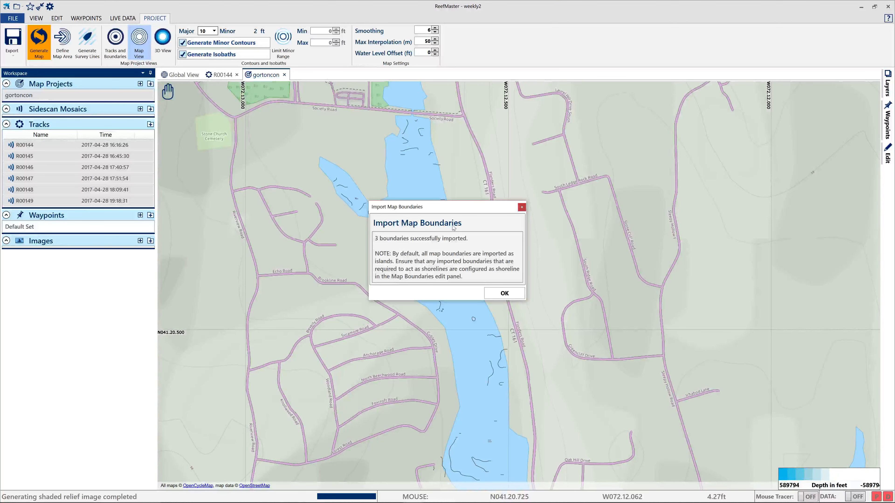
left_click(497, 290)
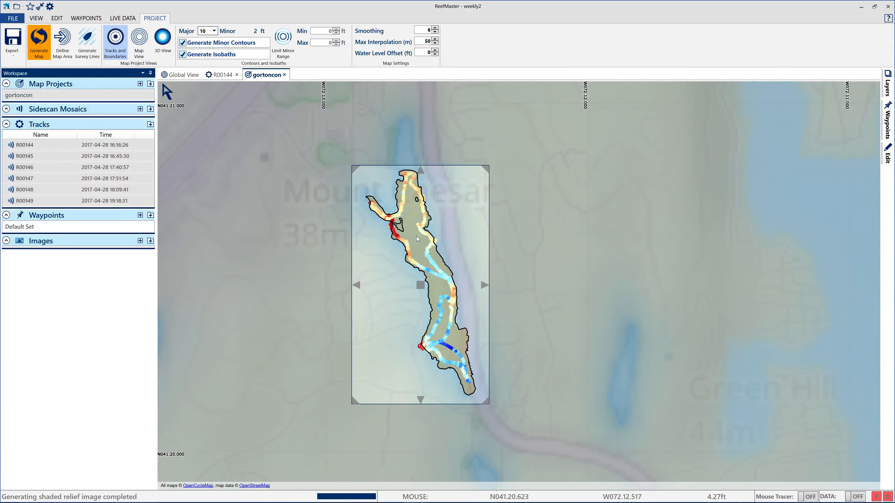
- Change the gortonaround boundary's type from Island to Shoreline
scroll(391, 257, "up", 2)
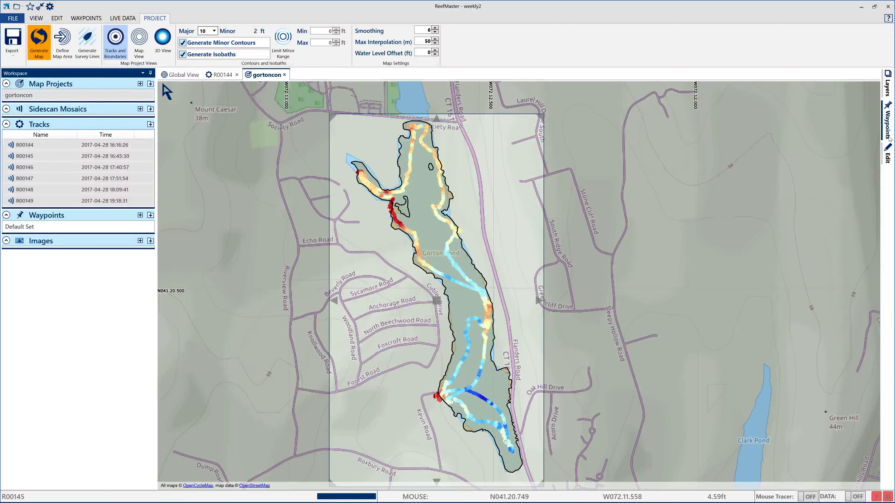
left_click(887, 153)
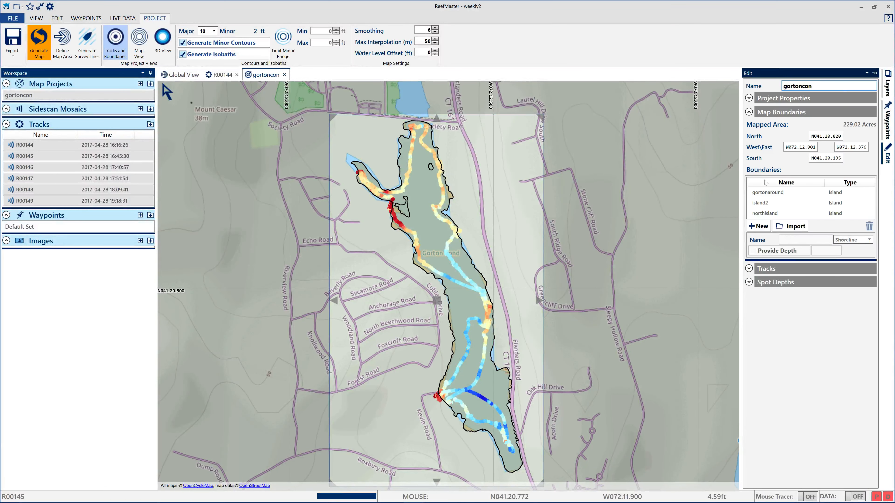
left_click(768, 193)
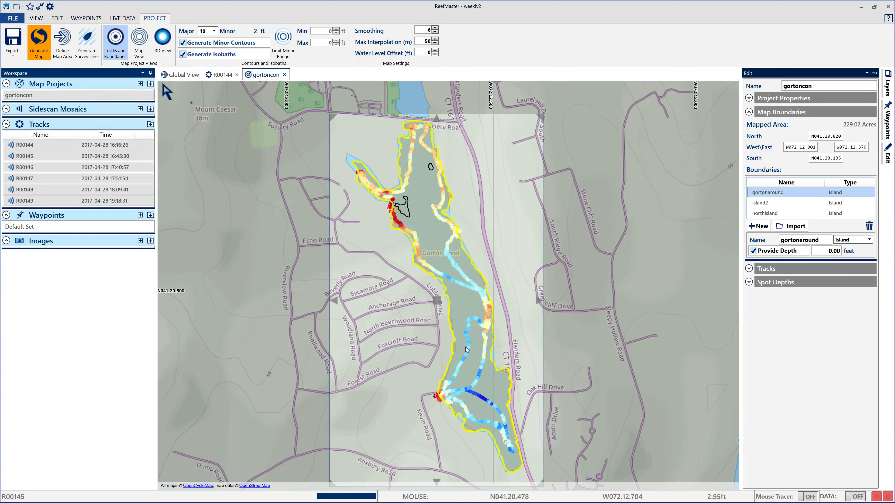
left_click(852, 240)
left_click(847, 251)
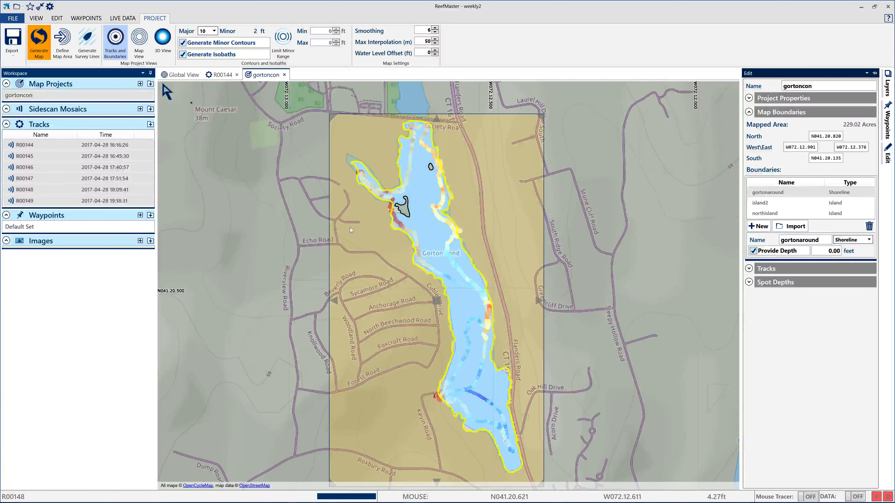
- Examine how the imported shoreline and island outlines fit the pond and sonar tracks around its western arm and northern end
scroll(388, 259, "down", 1)
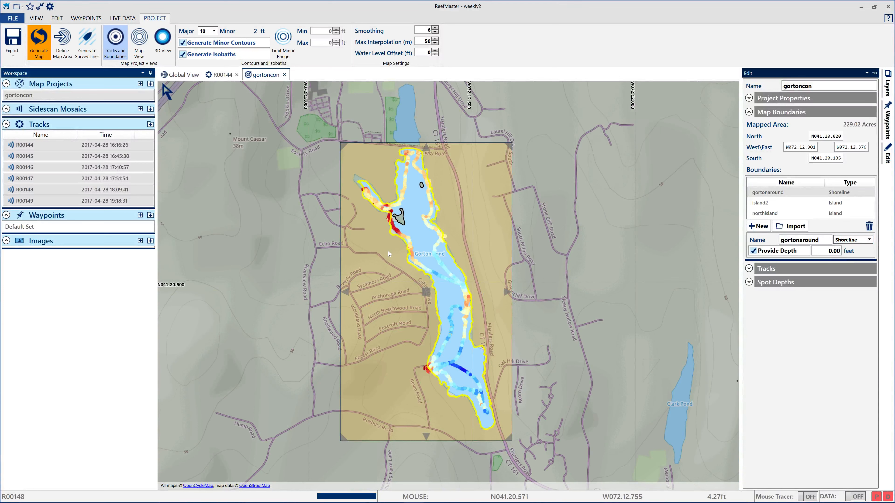
scroll(380, 220, "up", 2)
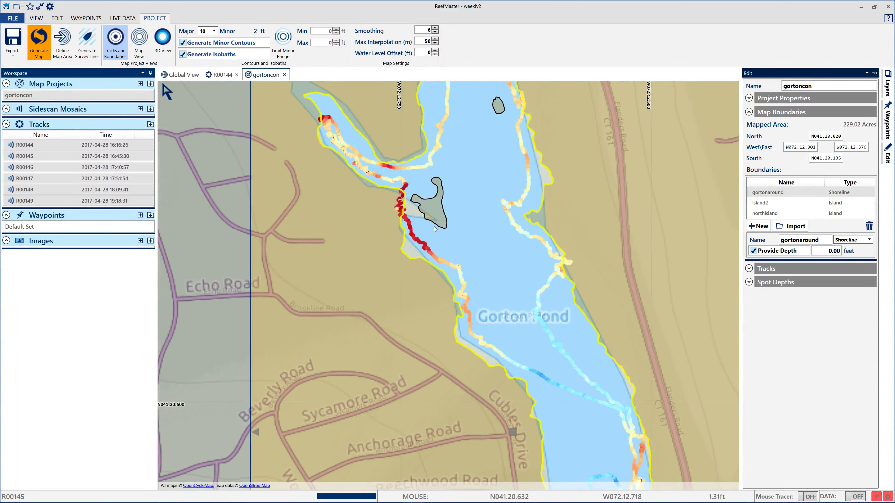
scroll(434, 228, "up", 1)
mouse_move(167, 92)
left_click(230, 92)
left_click_drag(346, 207, 356, 282)
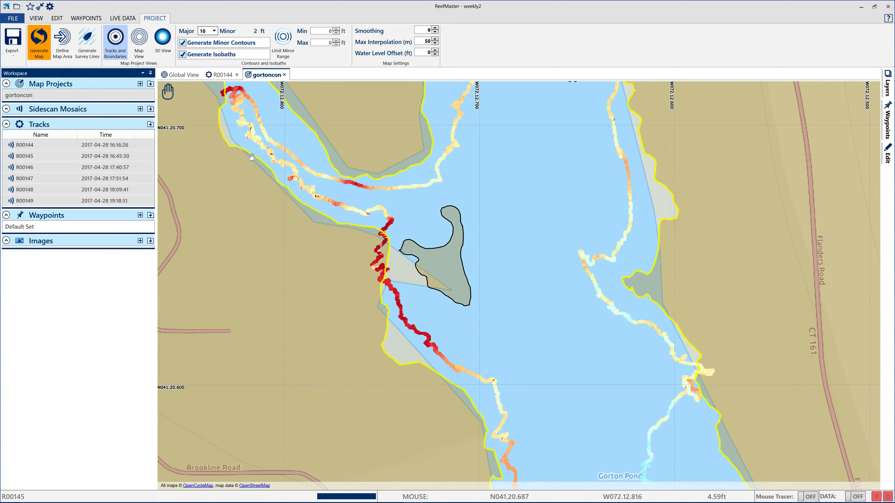
left_click_drag(347, 177, 508, 362)
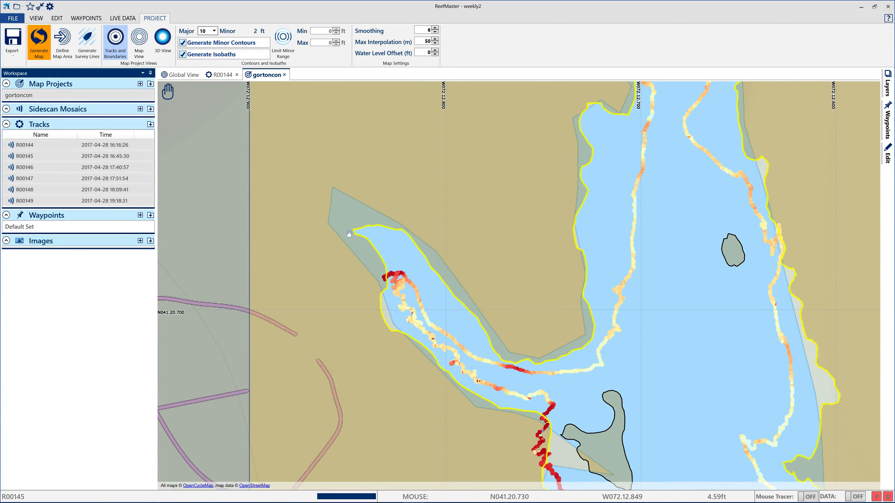
left_click_drag(503, 164, 489, 226)
left_click_drag(499, 275, 392, 289)
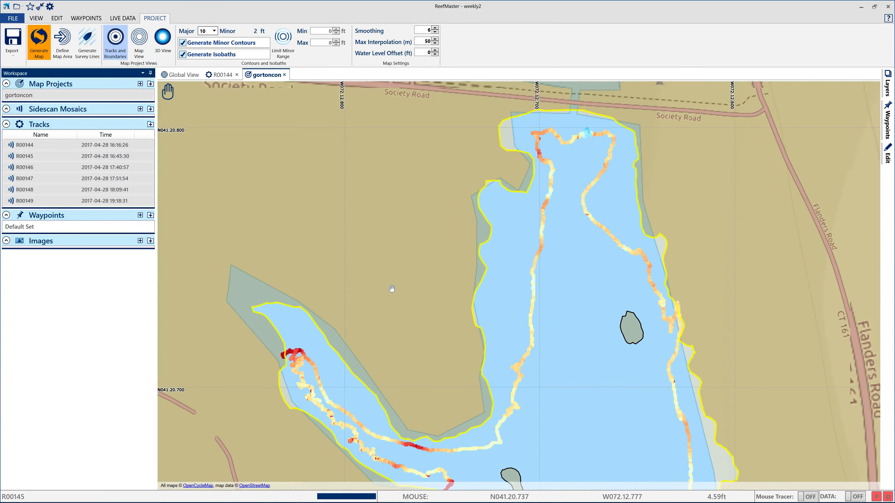
left_click_drag(392, 288, 340, 335)
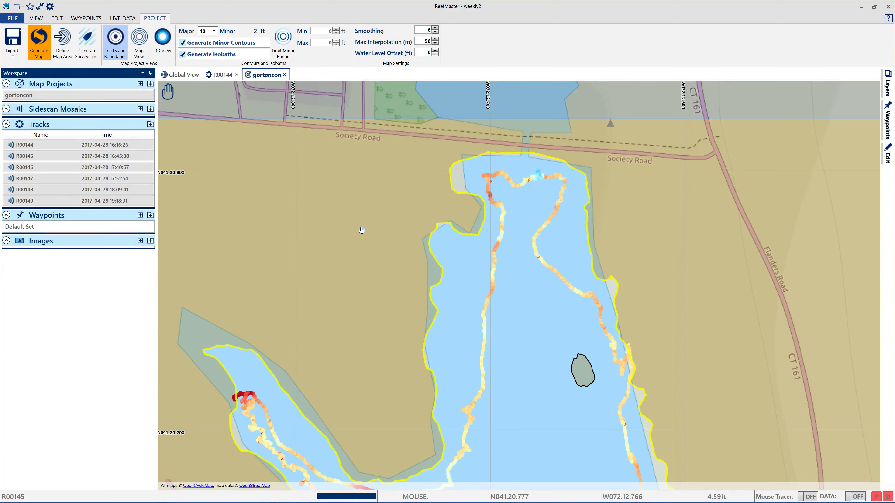
left_click_drag(381, 285, 384, 194)
left_click_drag(389, 325, 319, 250)
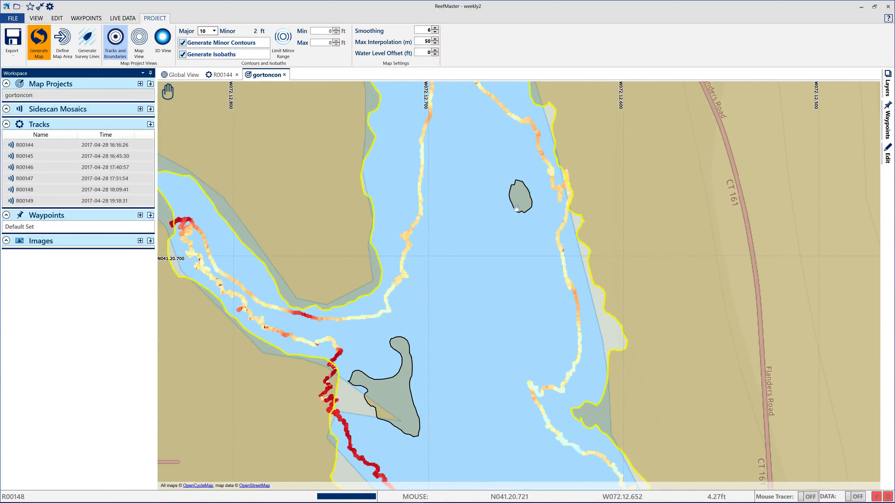
- Regenerate the gortoncon map with the imported shoreline and island boundaries
scroll(474, 280, "down", 3)
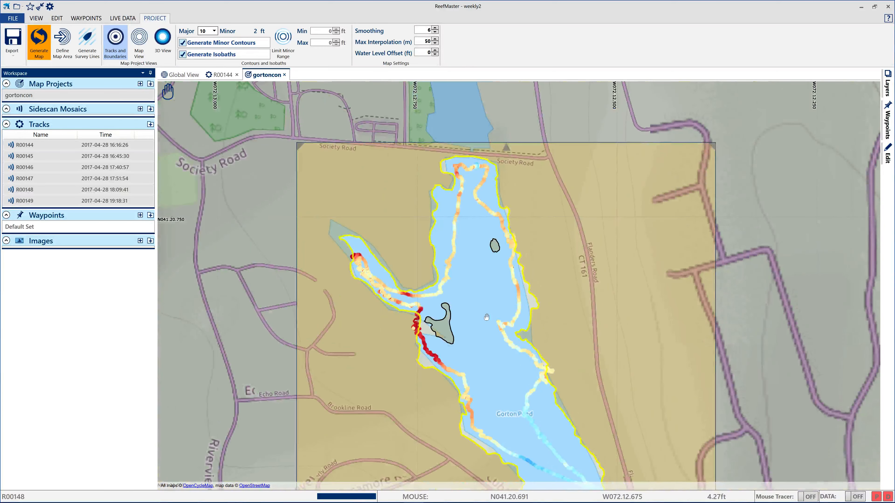
scroll(482, 228, "down", 3)
left_click_drag(489, 322, 479, 187)
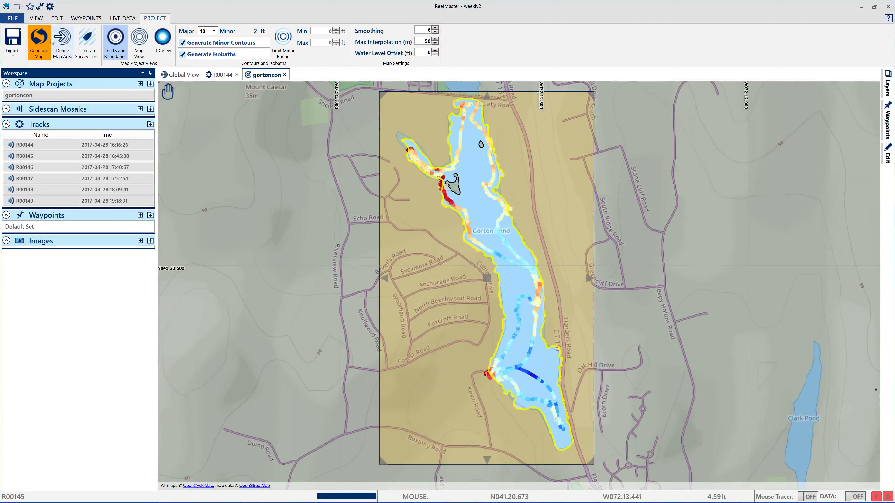
left_click(47, 50)
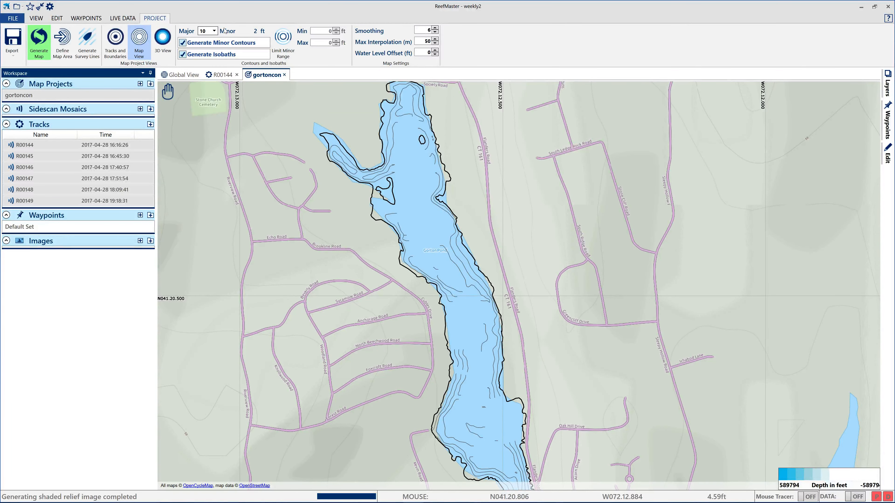
- Set the major contour interval to 1 ft and regenerate the map
left_click(215, 32)
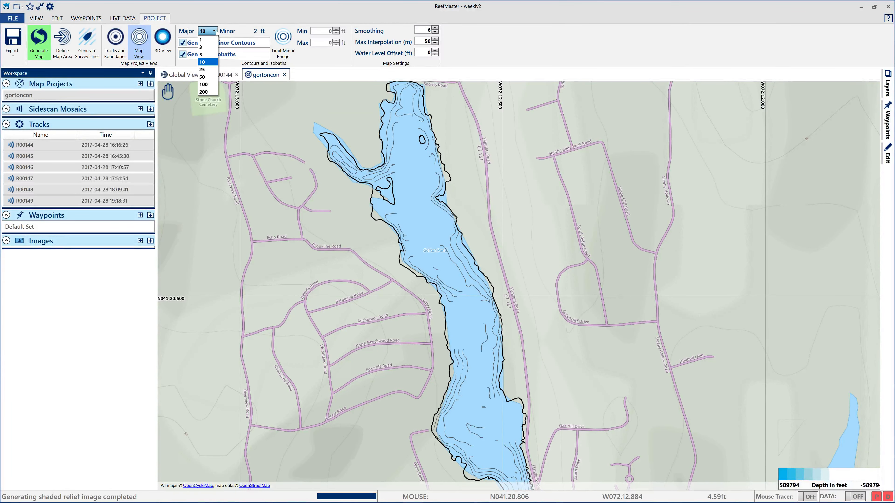
left_click(206, 40)
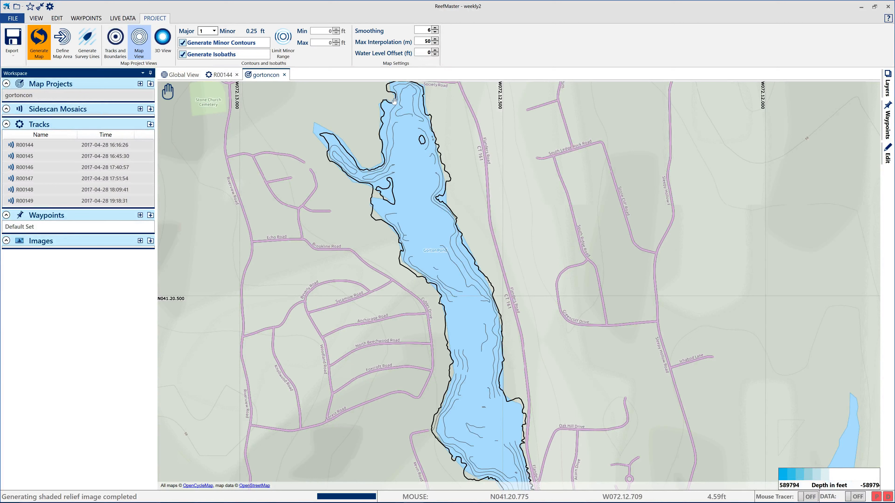
left_click(40, 45)
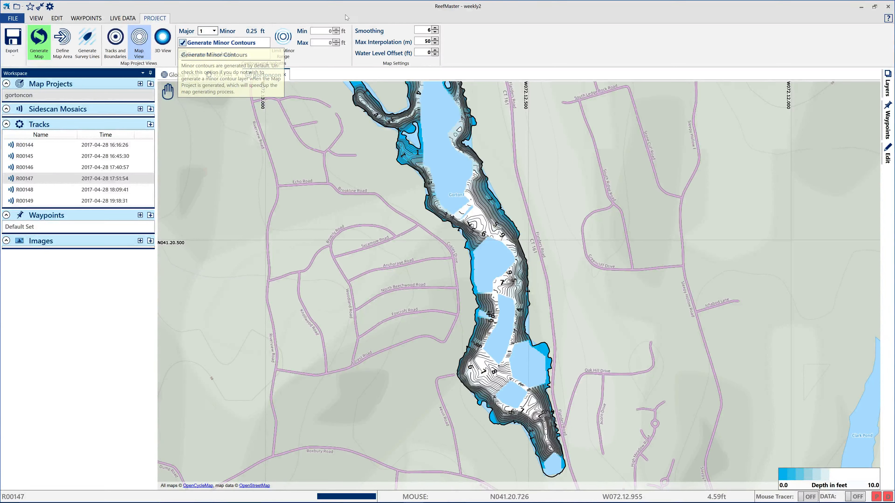
- Set the maximum interpolation to 100 m and regenerate the map to reduce the gaps in the contours
left_click(435, 40)
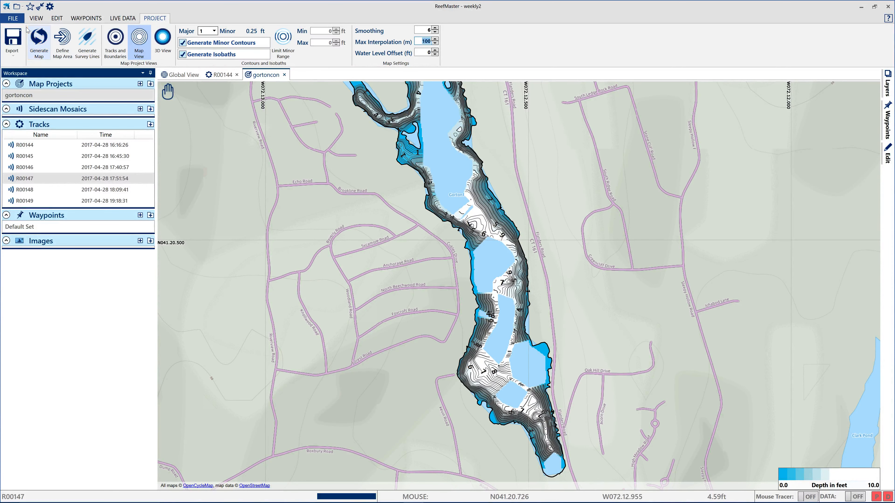
left_click(34, 38)
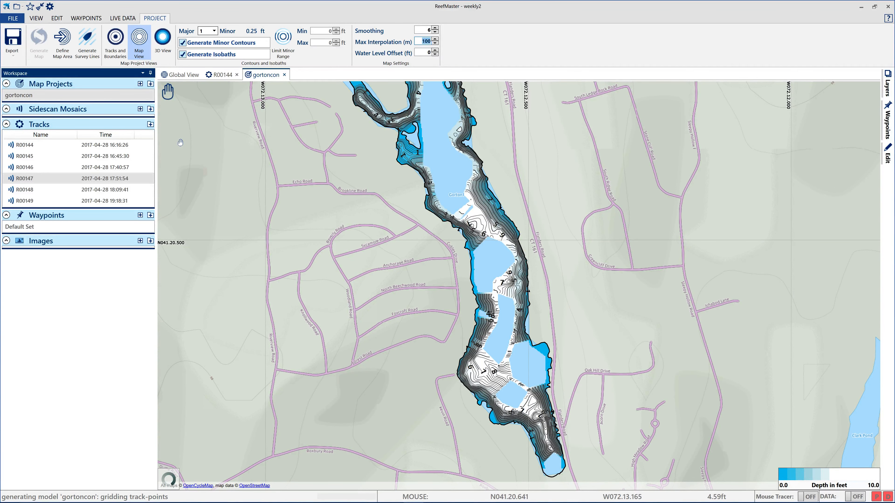
left_click_drag(347, 147, 353, 209)
- Review the Major Contours, Minor Contours and Isobaths layer settings, and compare the map with isobaths and major contours hidden and shown
left_click(890, 91)
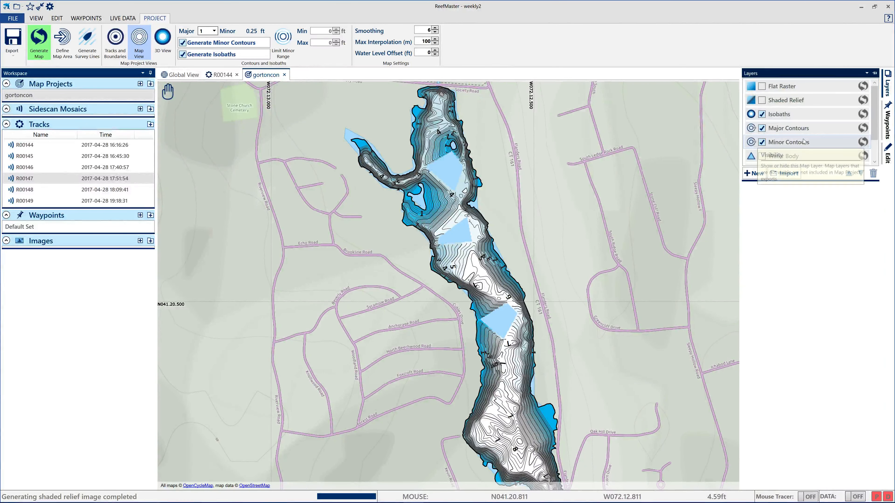
left_click(780, 129)
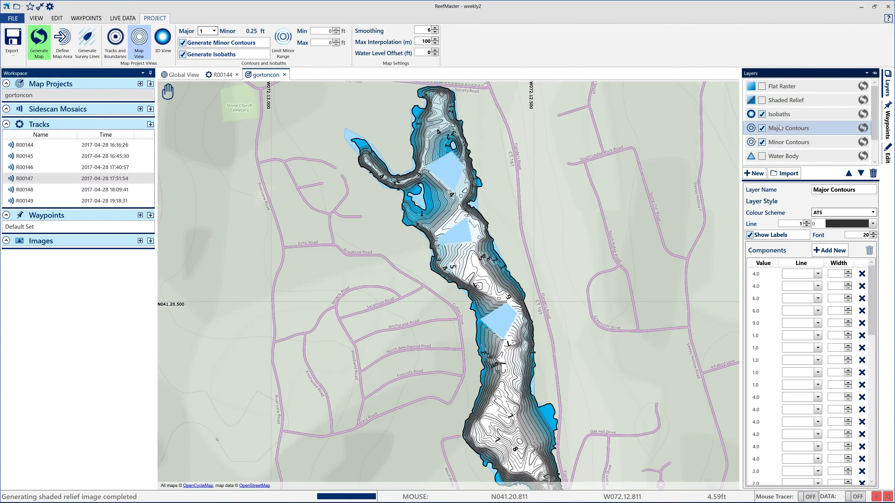
left_click(785, 142)
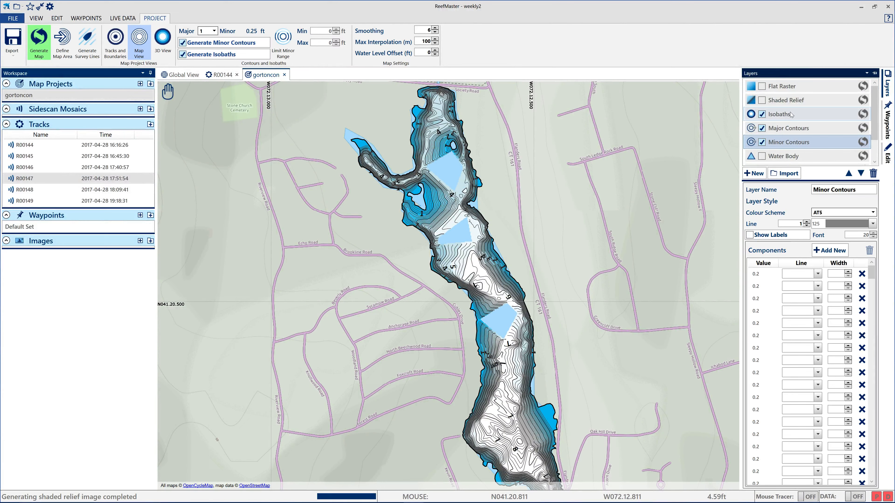
left_click(790, 115)
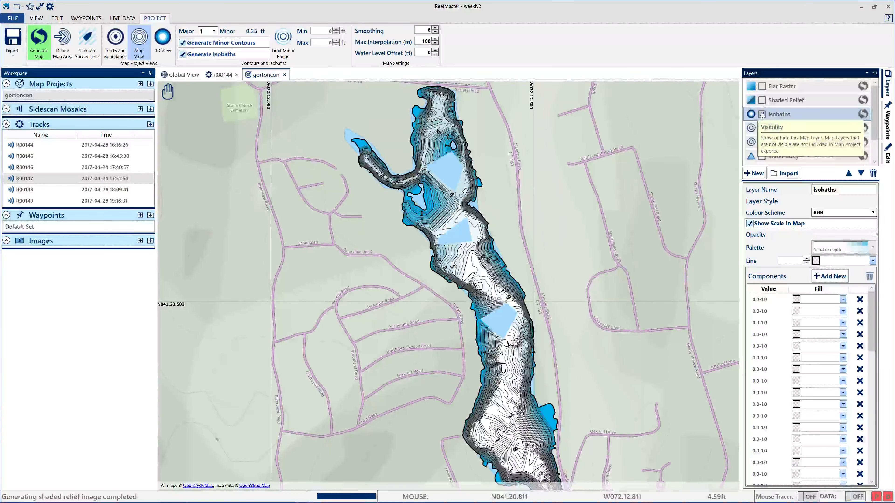
left_click(762, 114)
left_click(761, 114)
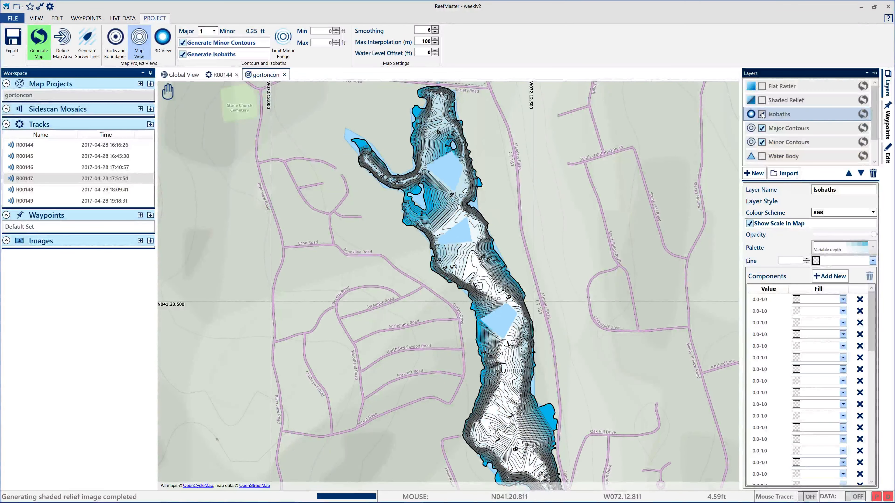
left_click(762, 128)
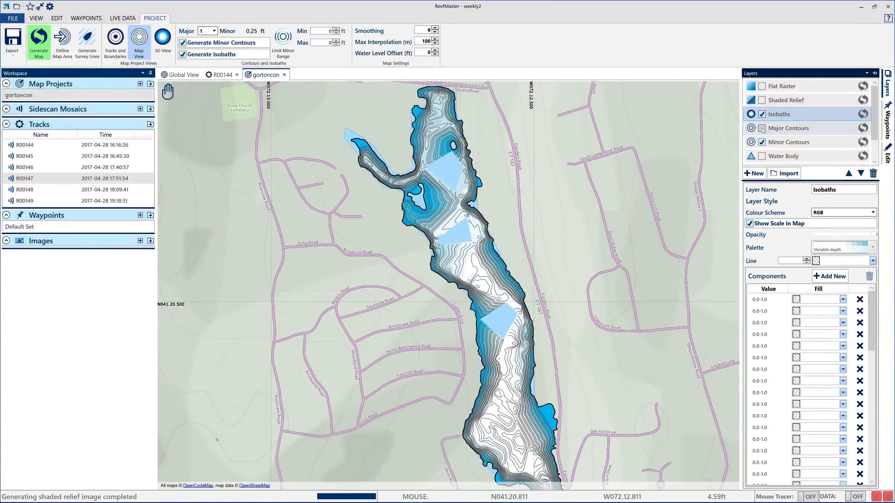
left_click(762, 128)
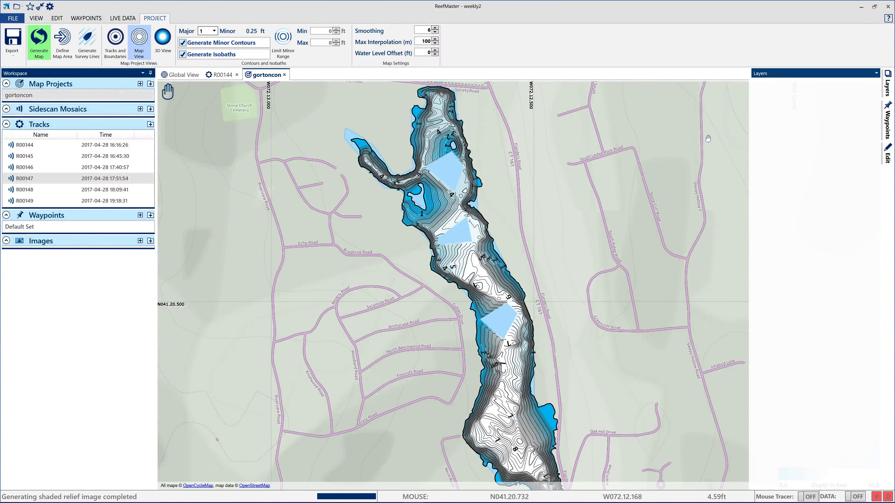
- Set the maximum interpolation to 150 m and regenerate the gortoncon map to fill its remaining gaps
left_click_drag(545, 217, 565, 114)
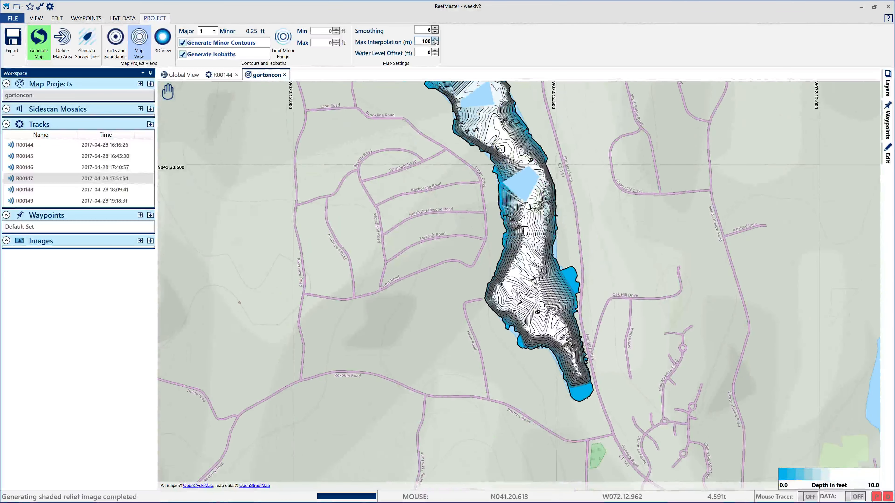
left_click(434, 40)
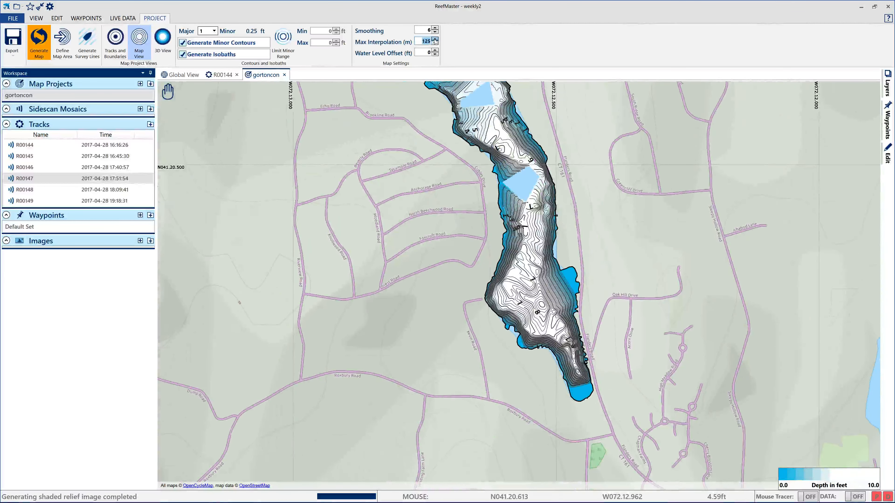
left_click(435, 44)
left_click(40, 46)
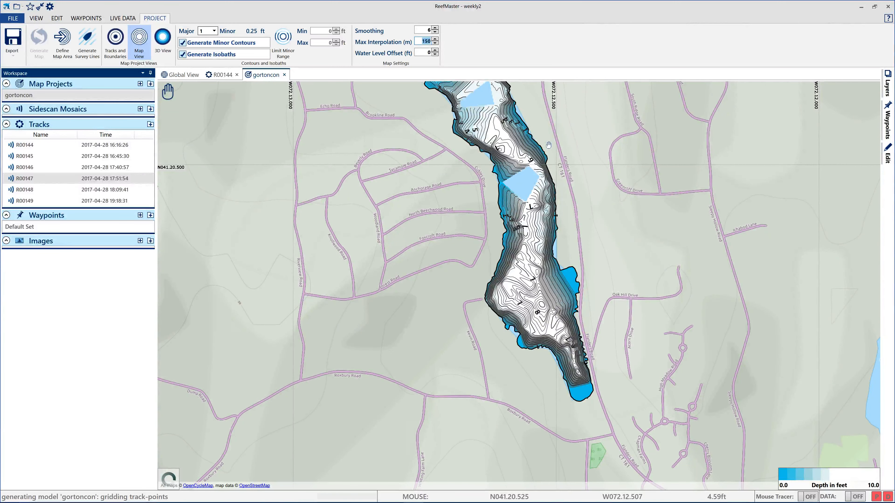
- Limit the minor contour range to a 3 ft minimum, regenerate the map and check the contours along the pond
left_click(282, 45)
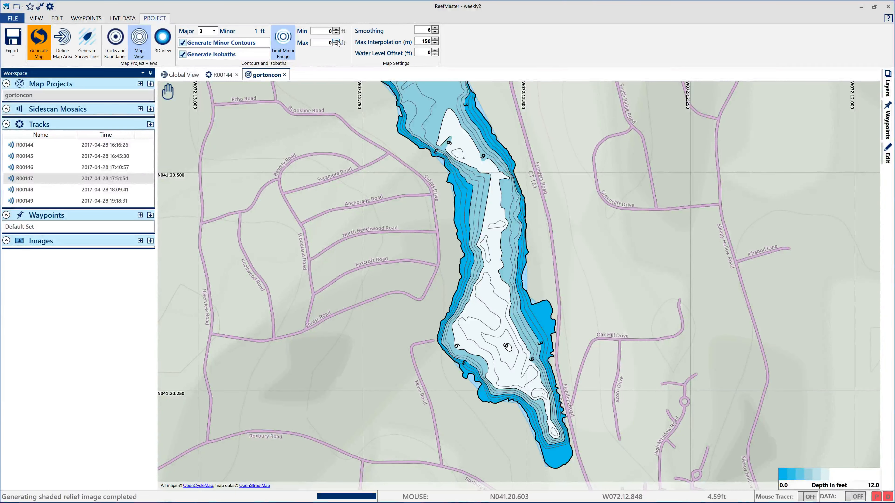
left_click(336, 30)
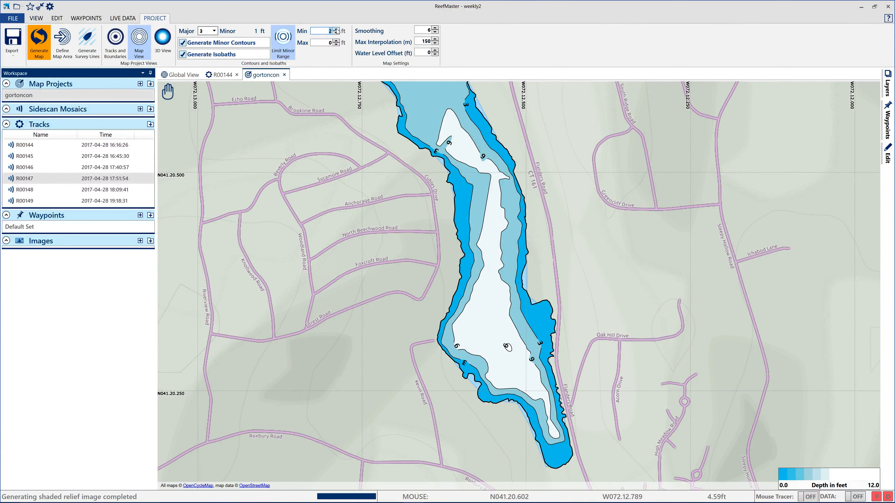
left_click(336, 29)
left_click(39, 42)
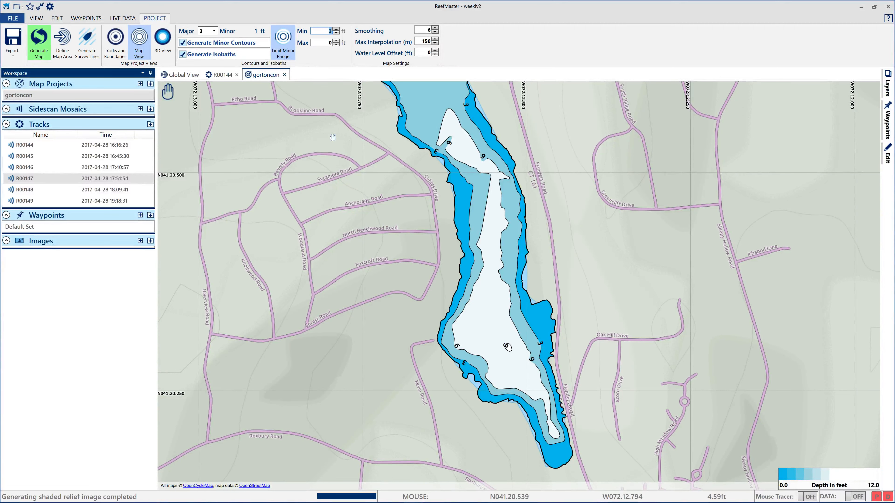
left_click_drag(333, 137, 418, 293)
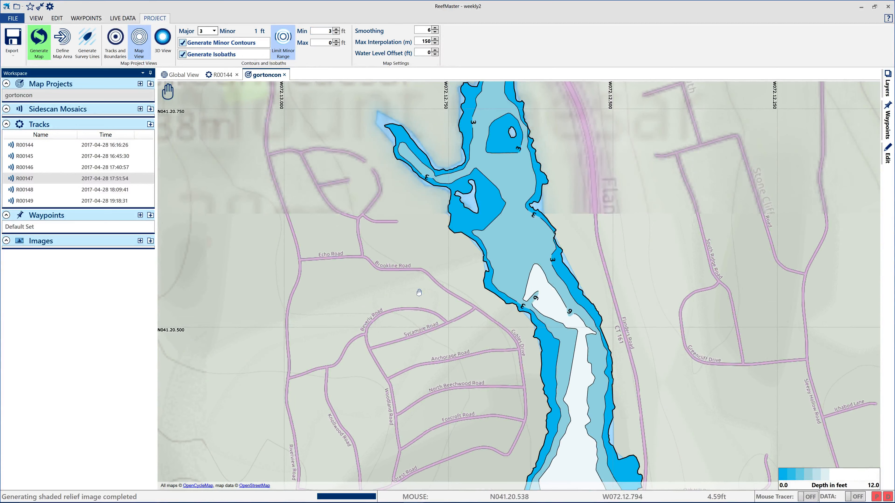
left_click_drag(419, 293, 317, 261)
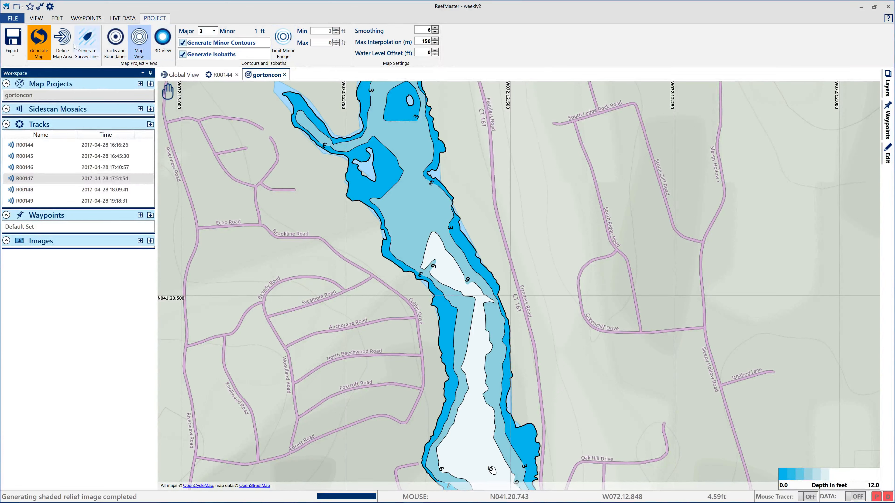
- Regenerate the map without the minor contour range limit, set the smoothing to 8 and regenerate it again
left_click(46, 42)
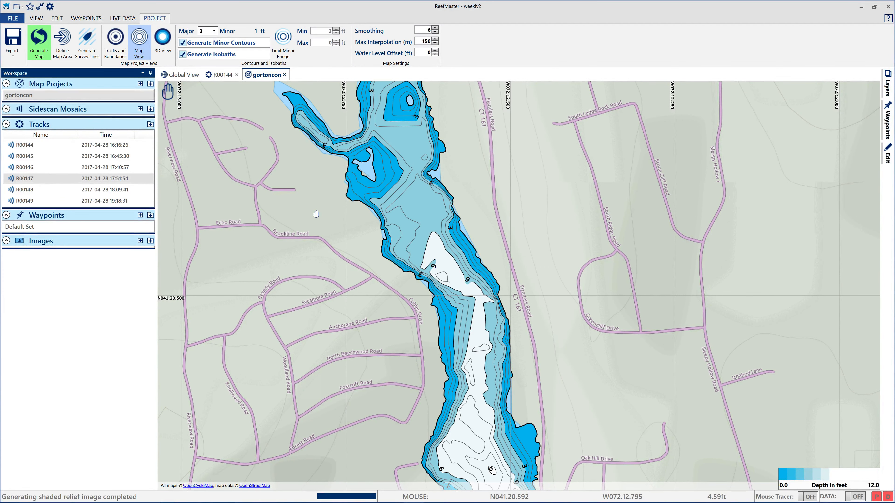
left_click(434, 28)
left_click(434, 29)
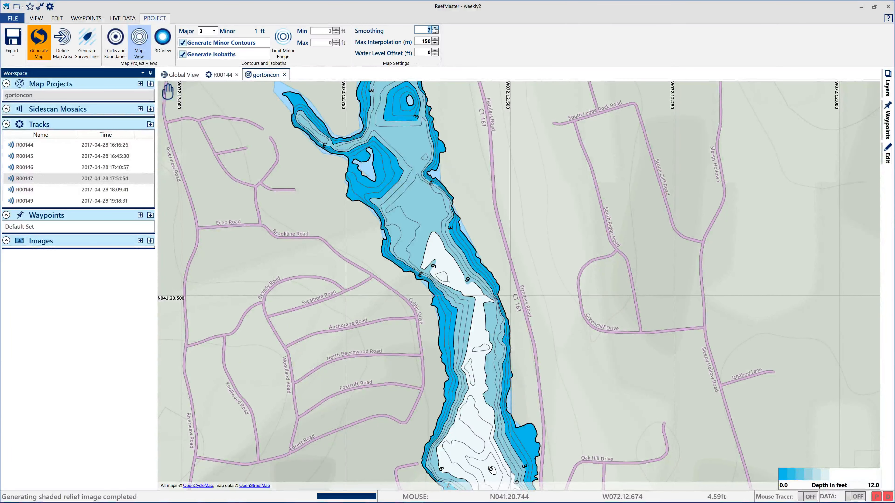
left_click(31, 41)
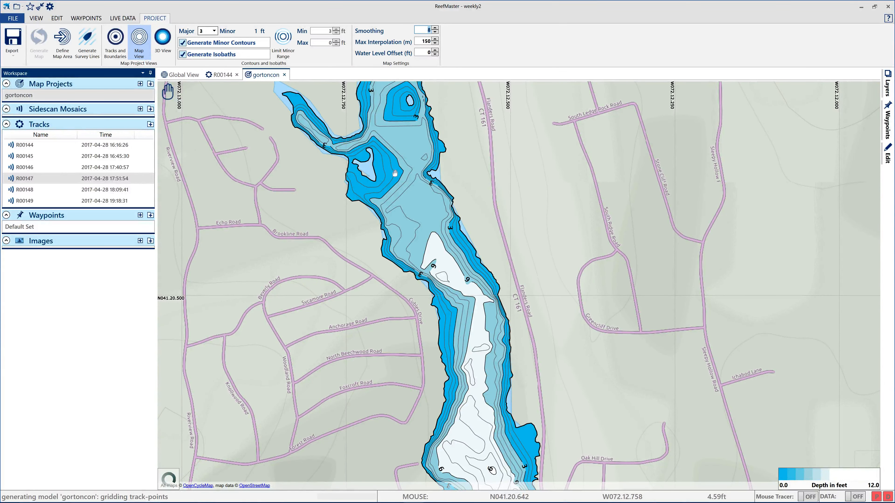
- Check the map area and contour map, display the map in 3D and set its Z scale to 10
left_click(58, 38)
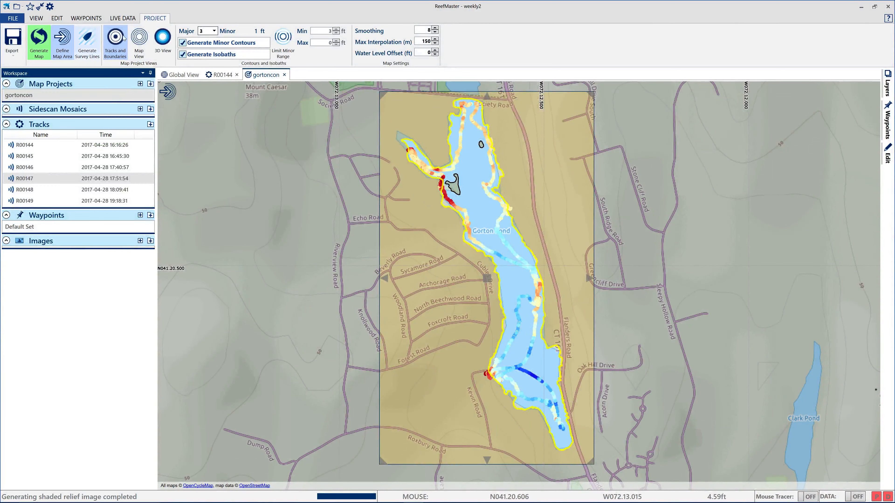
left_click(139, 38)
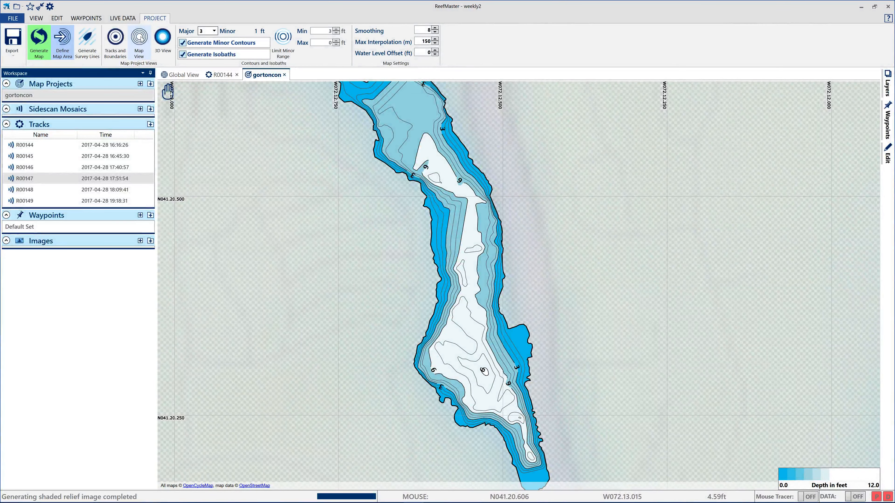
left_click(162, 37)
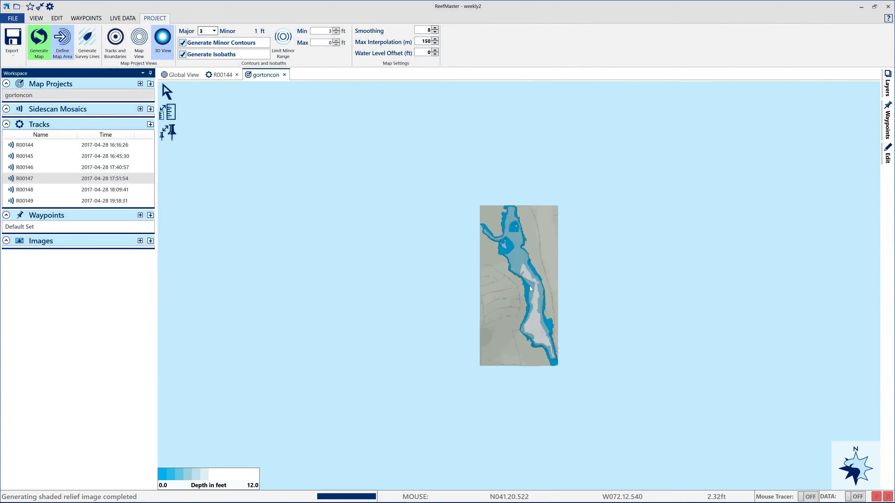
scroll(529, 286, "up", 5)
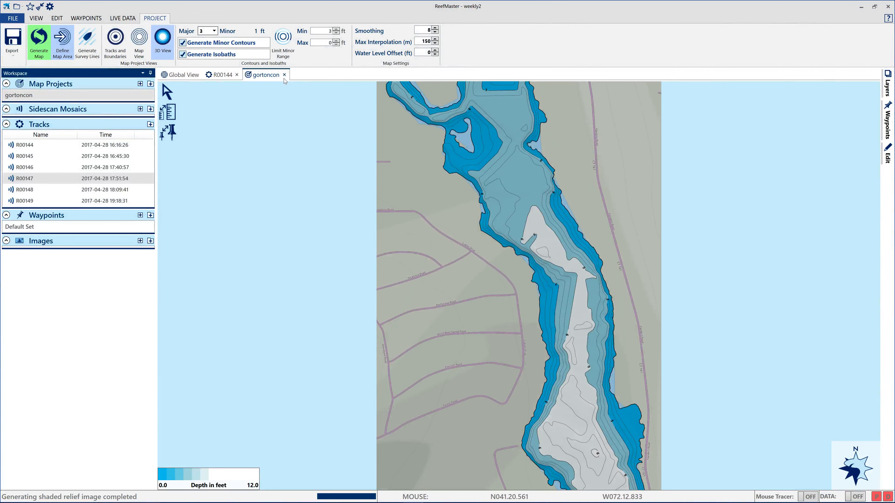
left_click_drag(508, 323, 471, 253)
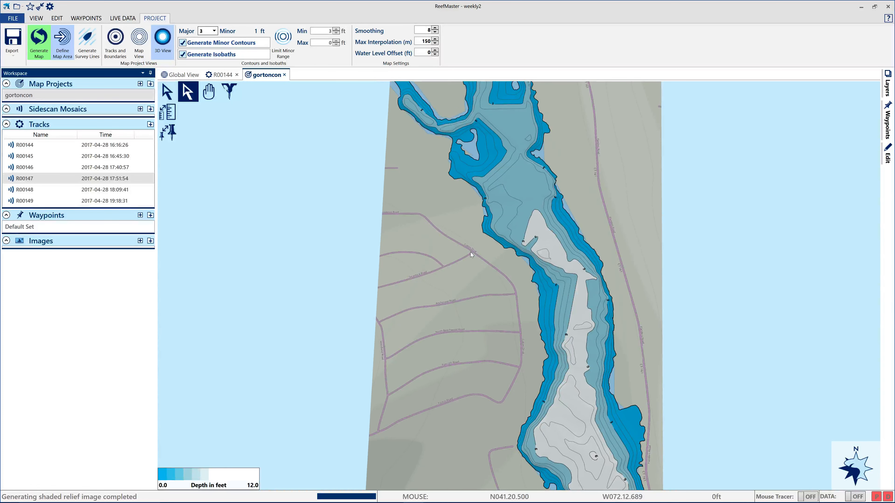
left_click(165, 114)
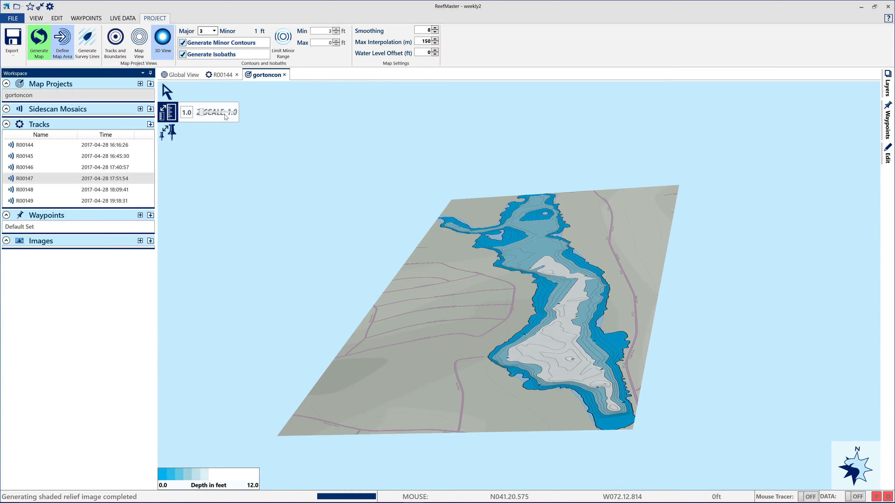
left_click_drag(201, 111, 240, 116)
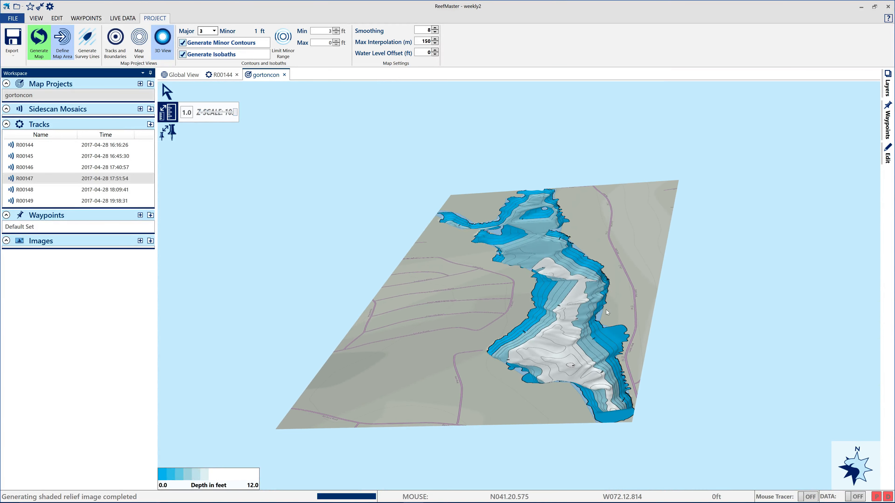
- Examine the pond's 3D relief and depth contours from several angles and distances
left_click_drag(537, 313, 647, 299)
scroll(647, 300, "up", 6)
scroll(647, 299, "down", 3)
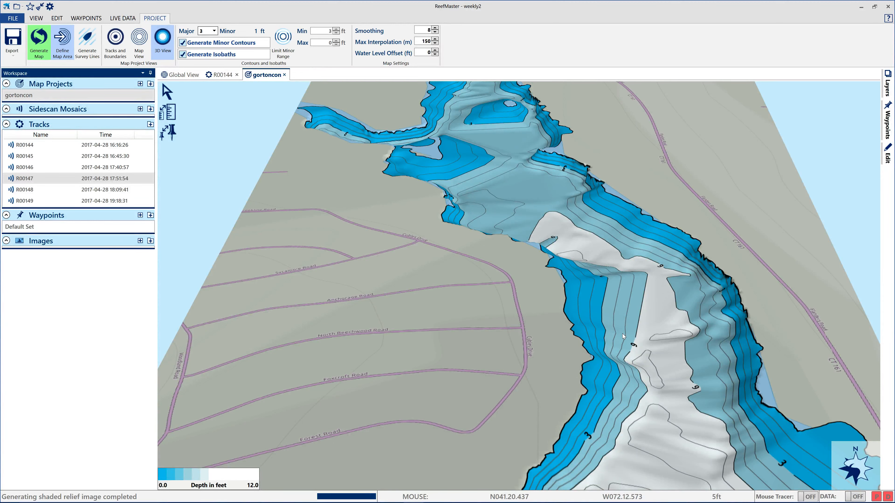
left_click_drag(623, 333, 456, 295)
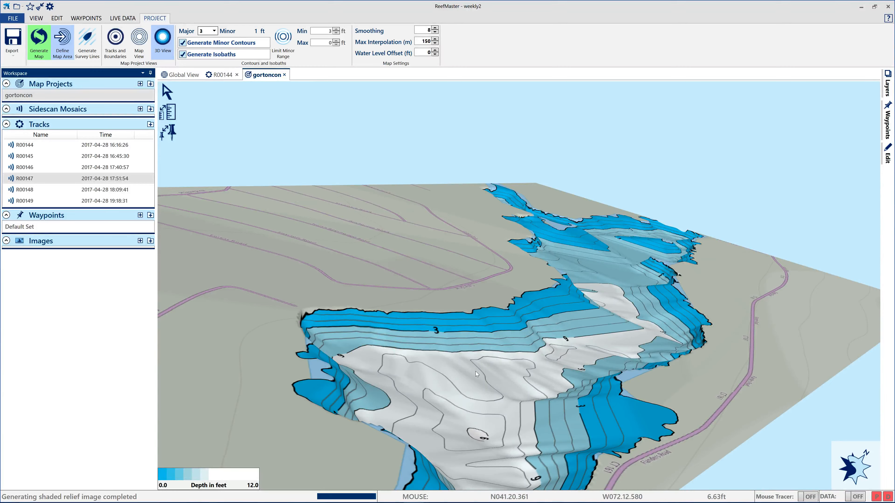
left_click_drag(472, 354, 453, 383)
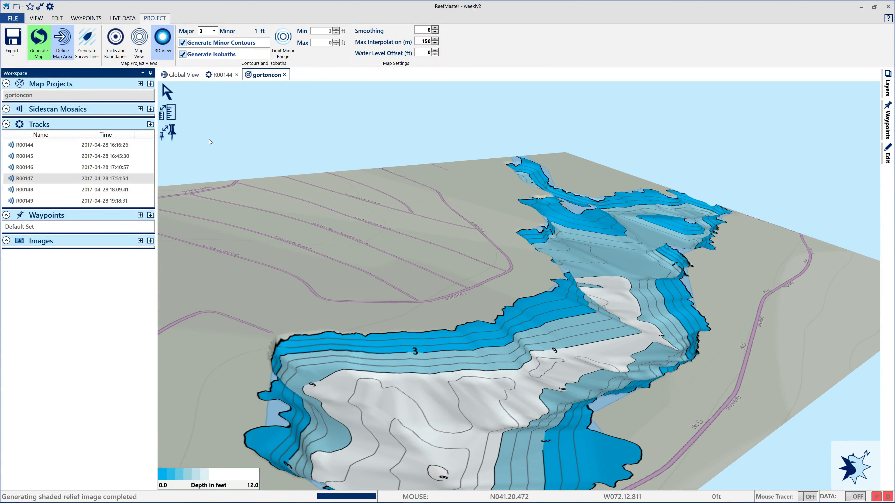
left_click(209, 91)
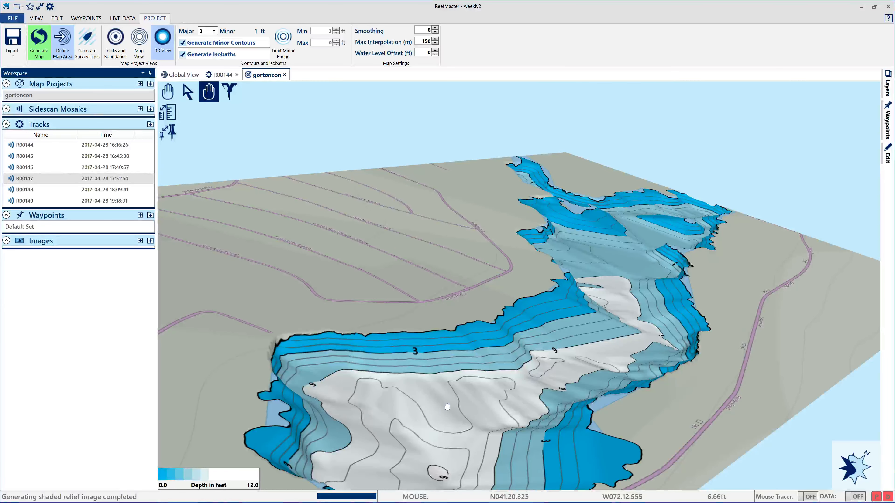
left_click_drag(451, 378, 447, 296)
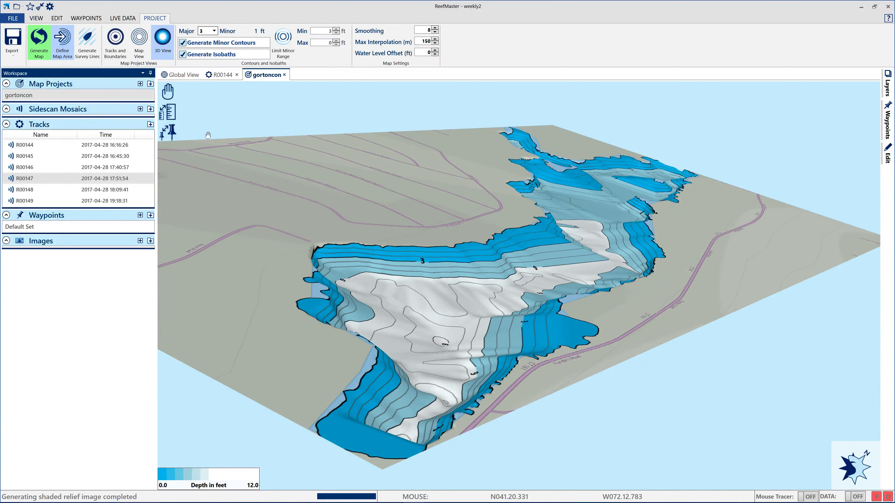
- Review the available preset export styles, from AT5 Vector Map to Google Earth Vector Map, without exporting
left_click(16, 36)
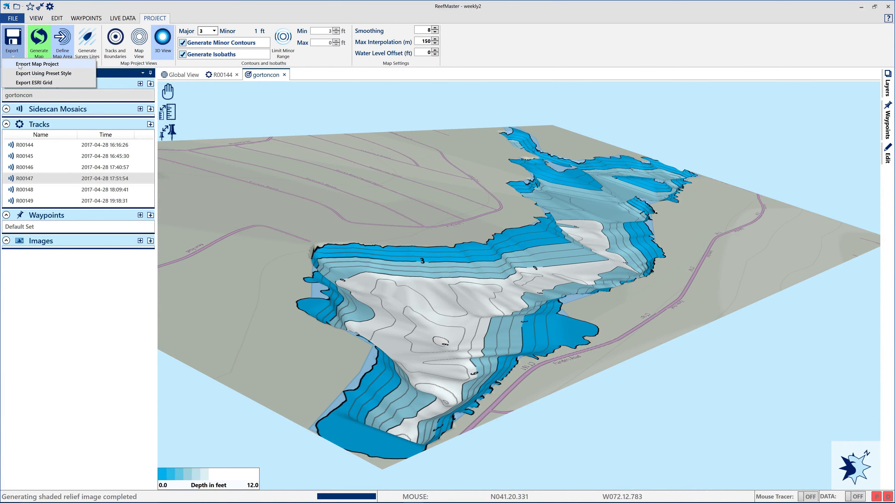
left_click(36, 74)
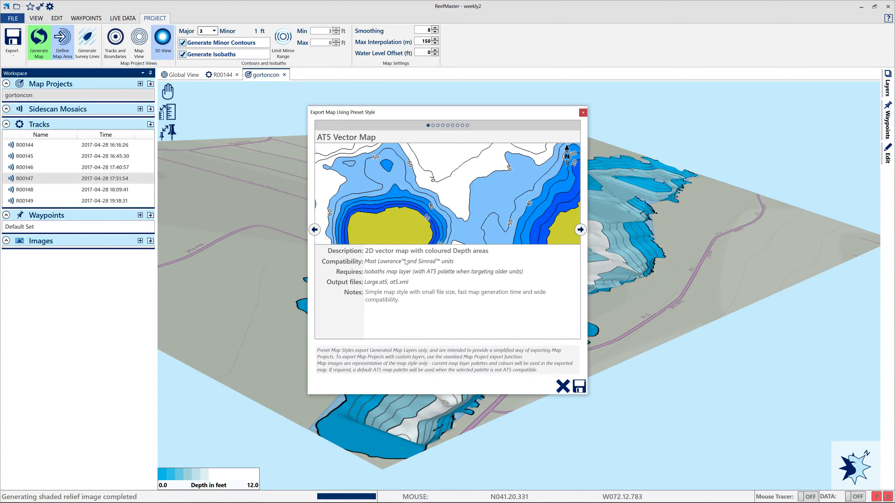
left_click(581, 230)
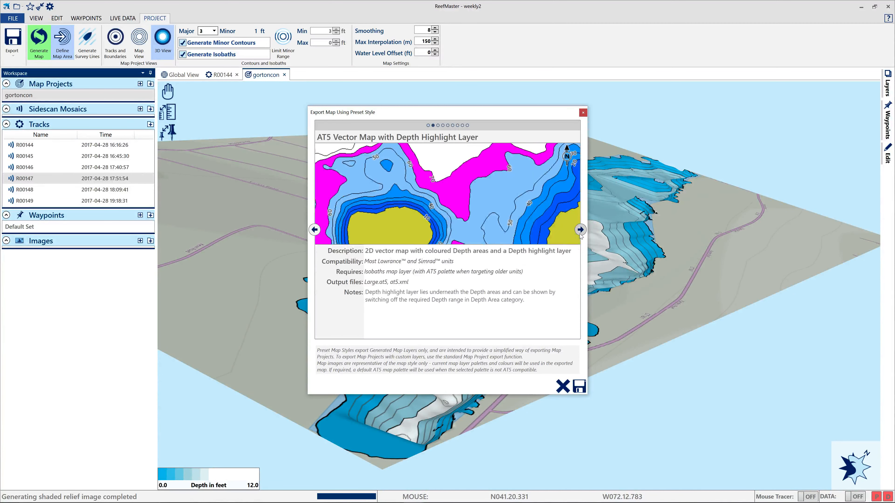
left_click(579, 233)
left_click(580, 234)
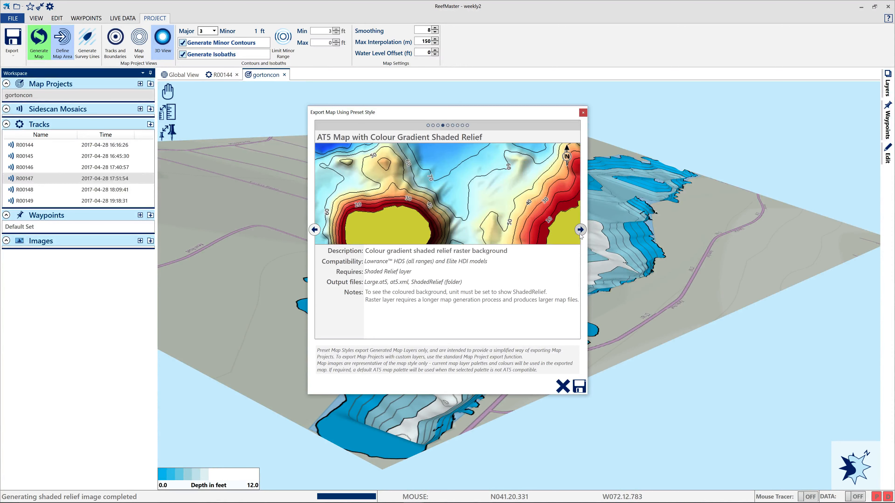
left_click(580, 230)
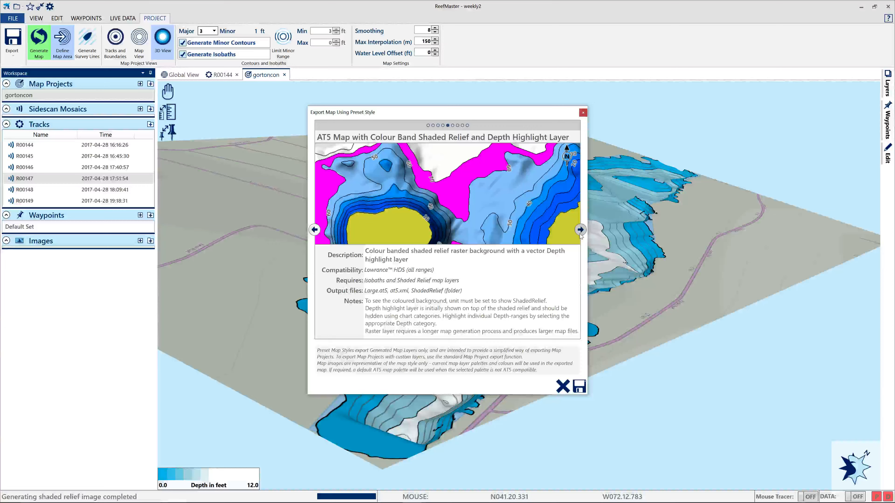
left_click(580, 230)
left_click(579, 229)
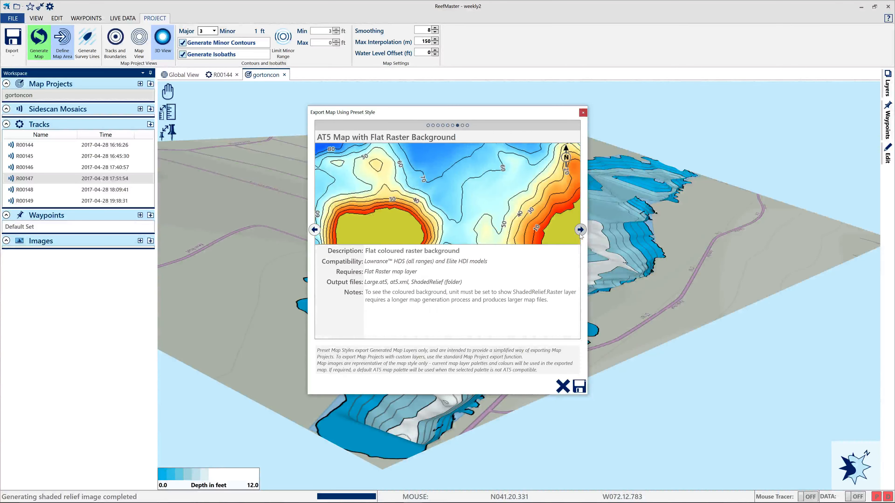
left_click(579, 230)
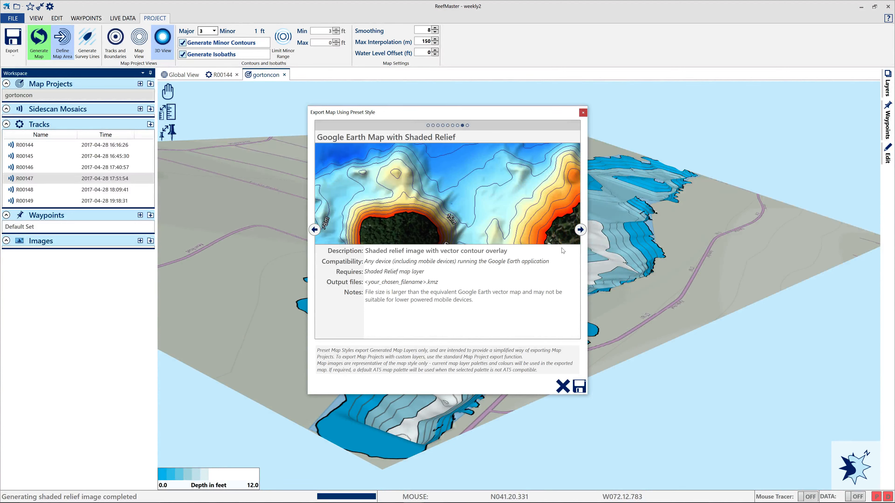
left_click(580, 229)
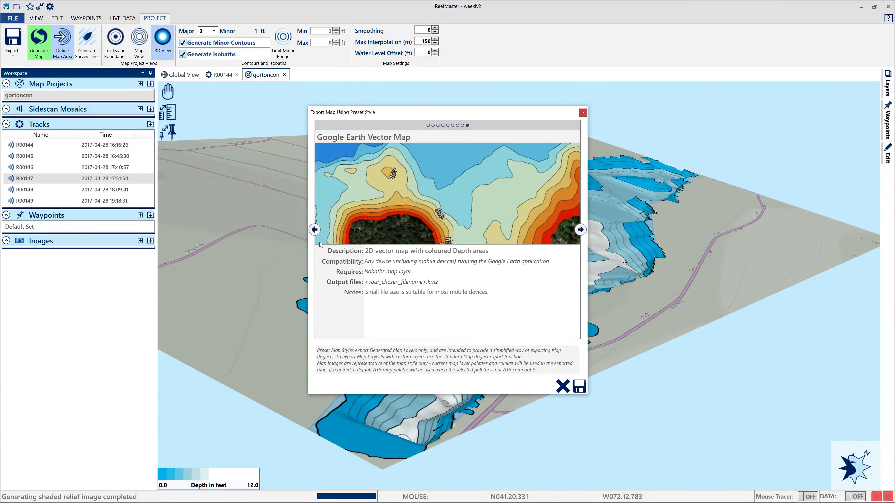
left_click(314, 230)
left_click(314, 231)
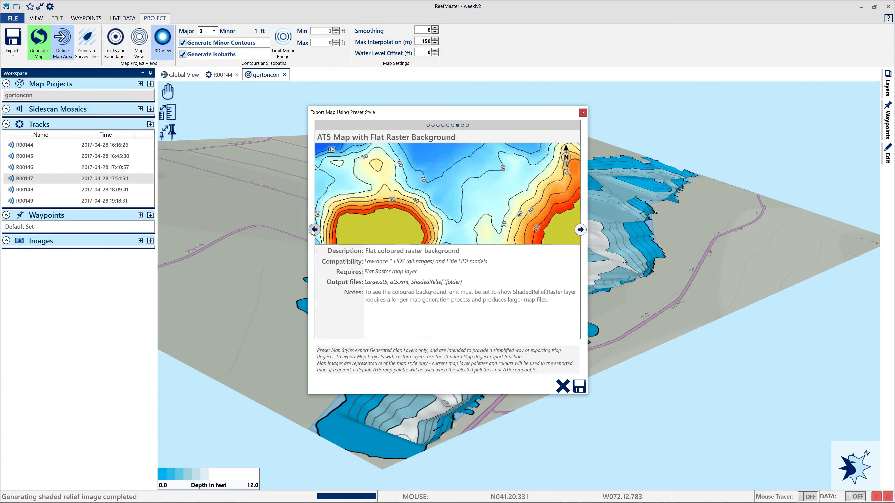
left_click(582, 113)
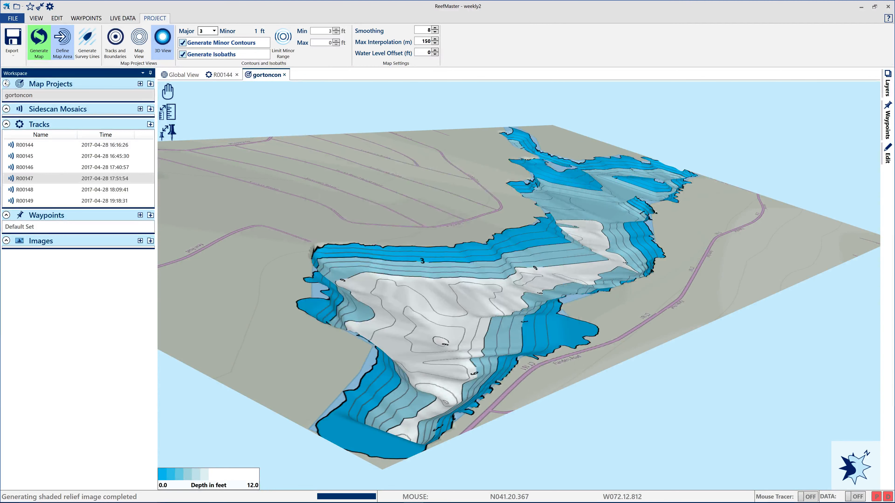
- Export the map project in Humminbird format to the gortonpond folder, accepting the safety warning
left_click(16, 41)
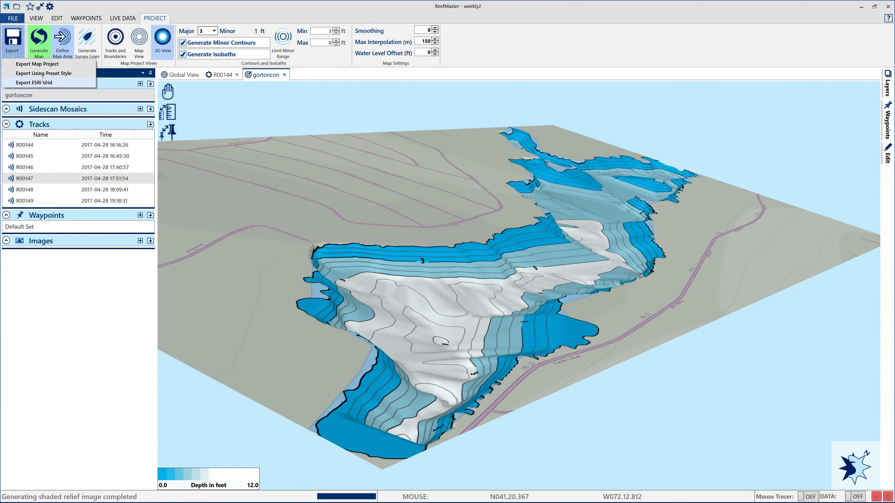
left_click(52, 66)
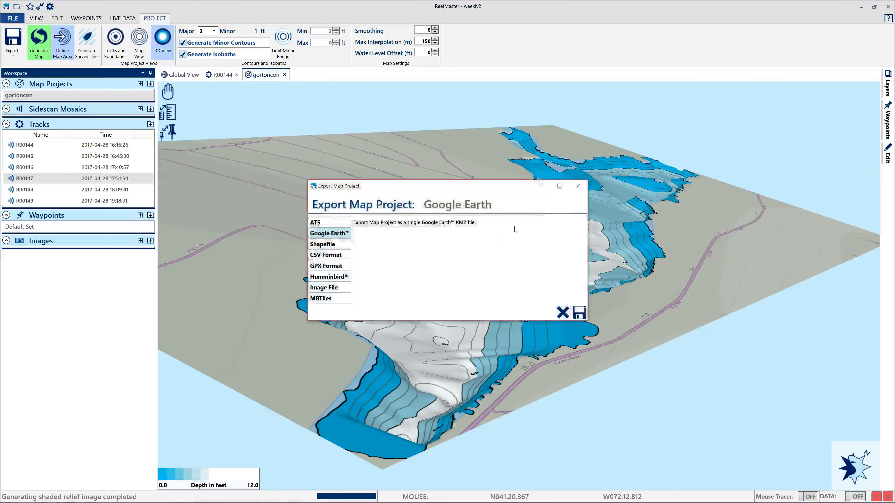
left_click(329, 277)
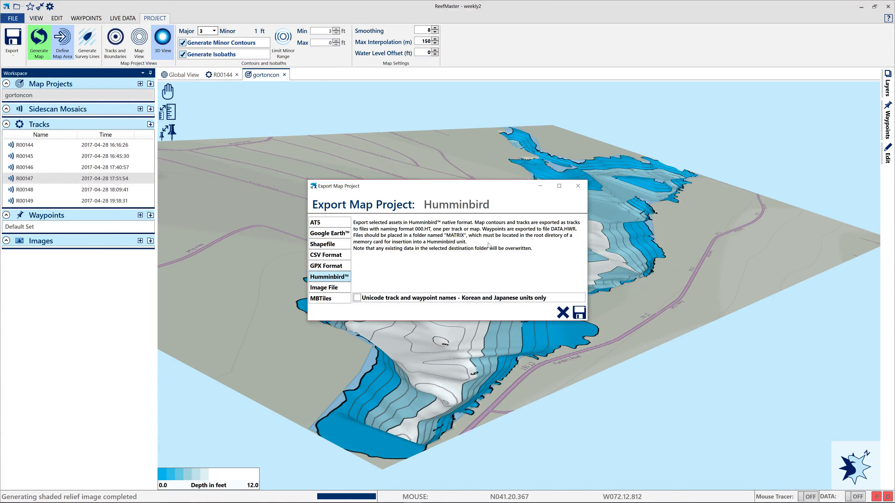
left_click(578, 313)
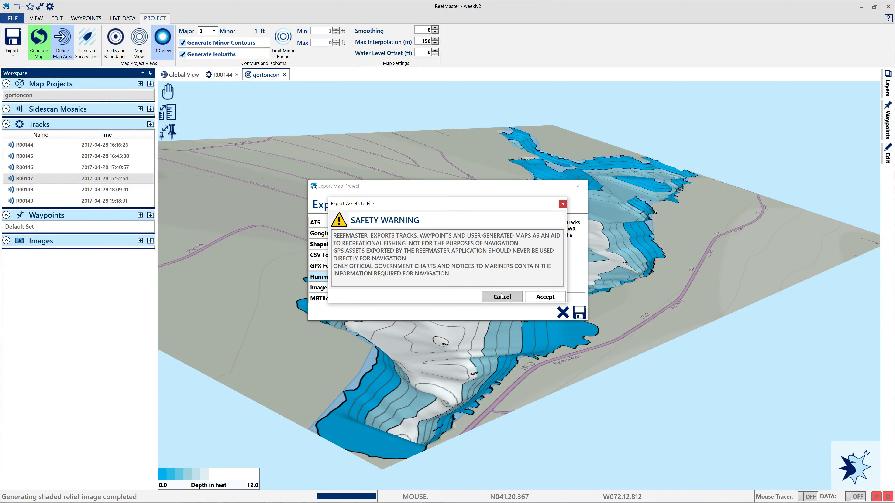
left_click(544, 297)
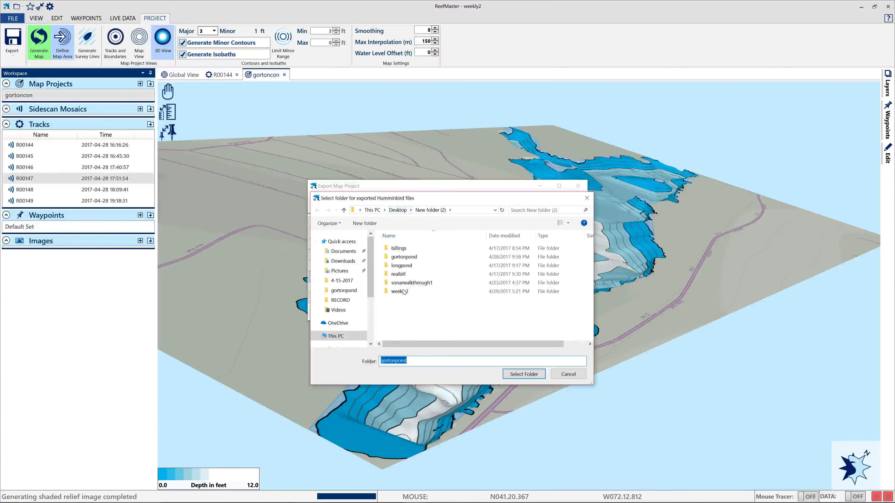
left_click(417, 361)
left_click(510, 376)
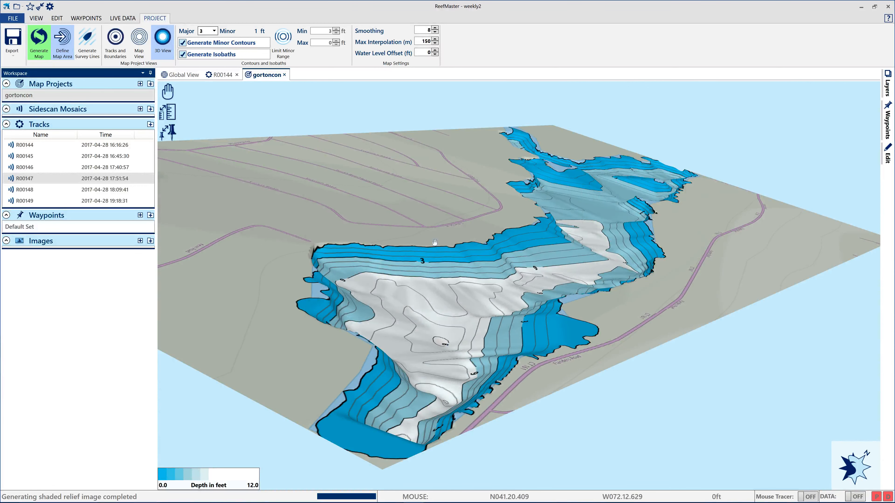
- Examine the 3D depth contours along the pond, from the near basin to the far narrow end
left_click_drag(295, 351, 366, 345)
left_click_drag(577, 220, 527, 279)
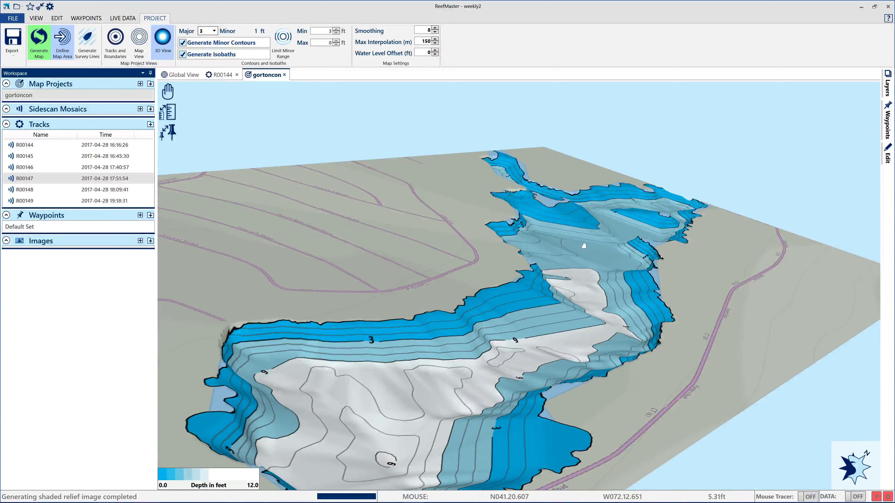
scroll(555, 276, "up", 3)
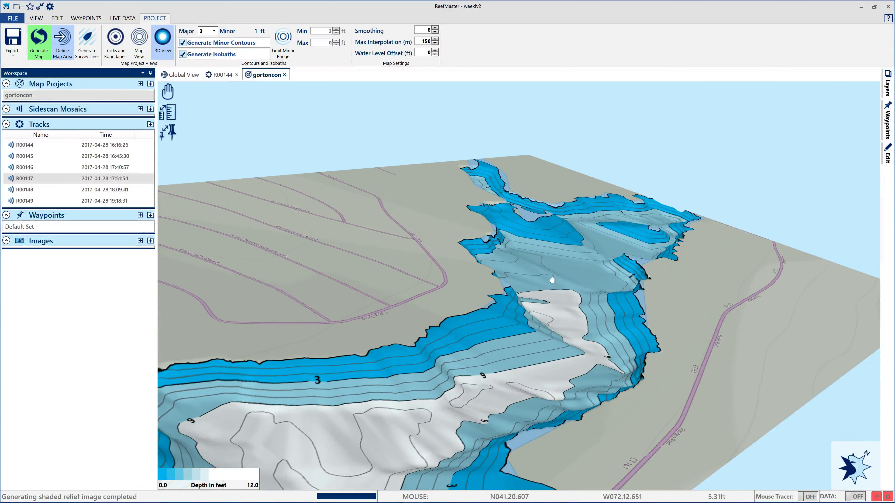
left_click_drag(555, 275, 529, 340)
left_click_drag(434, 417, 470, 334)
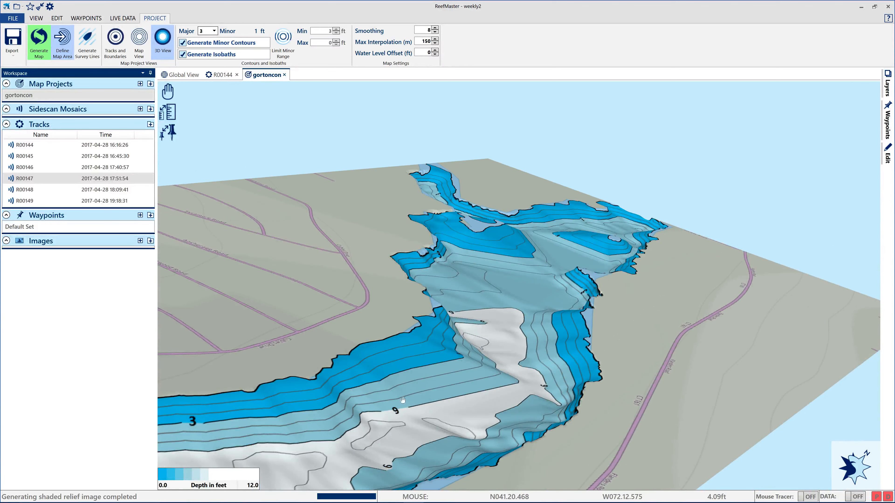
left_click_drag(403, 391, 445, 352)
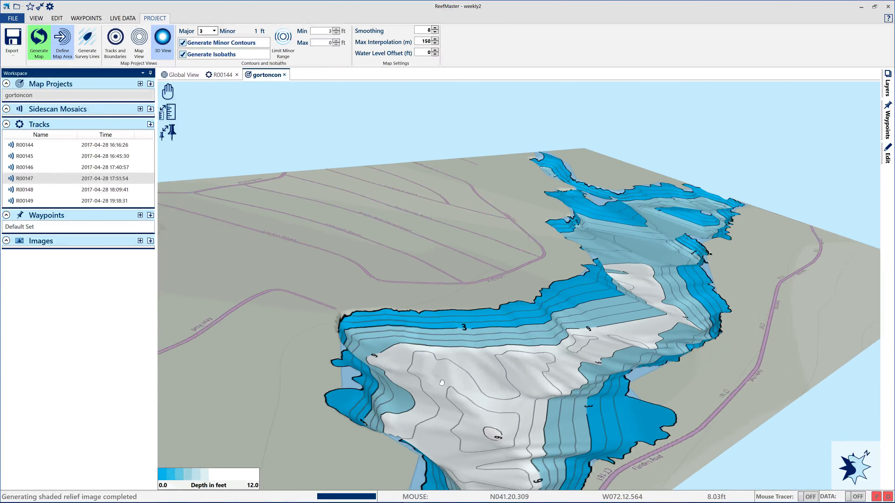
left_click_drag(395, 400, 375, 375)
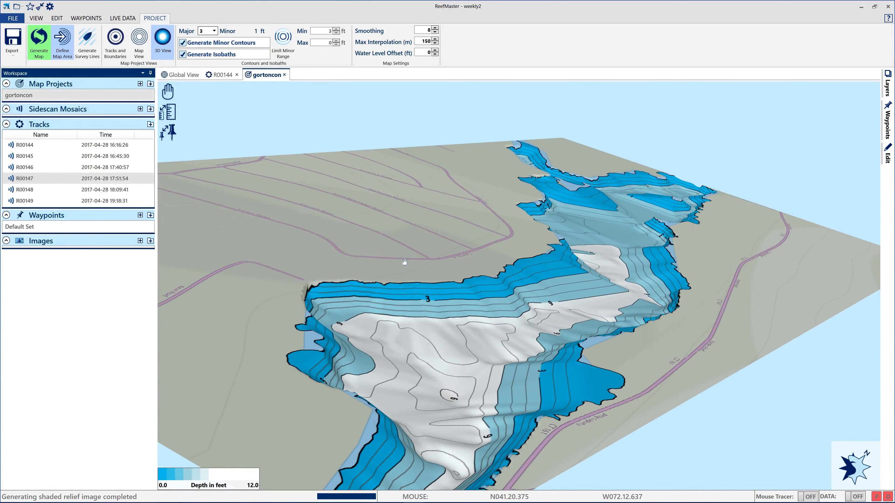
left_click_drag(534, 346, 531, 308)
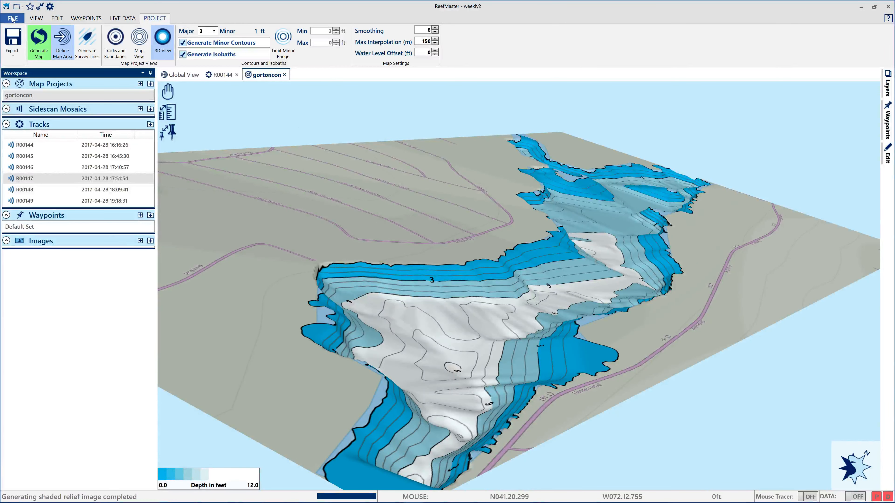
- Start a preset style export and choose the Google Earth Map with Shaded Relief style
left_click(12, 44)
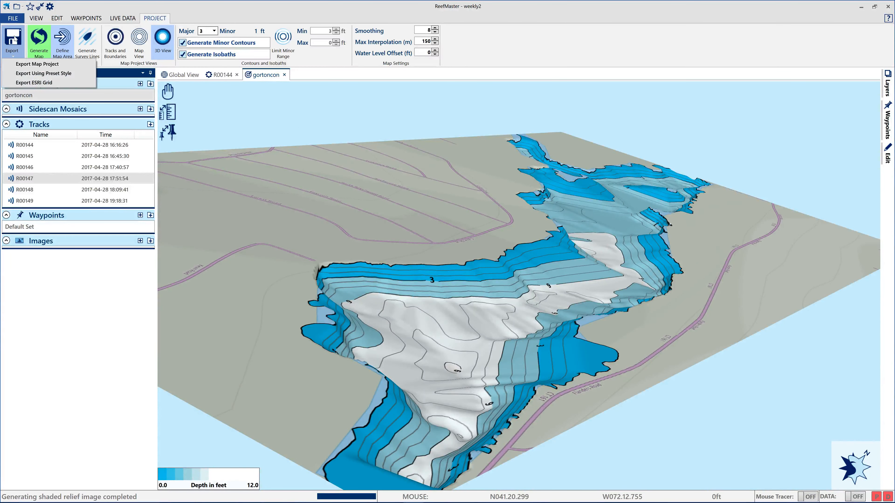
left_click(35, 73)
left_click(580, 229)
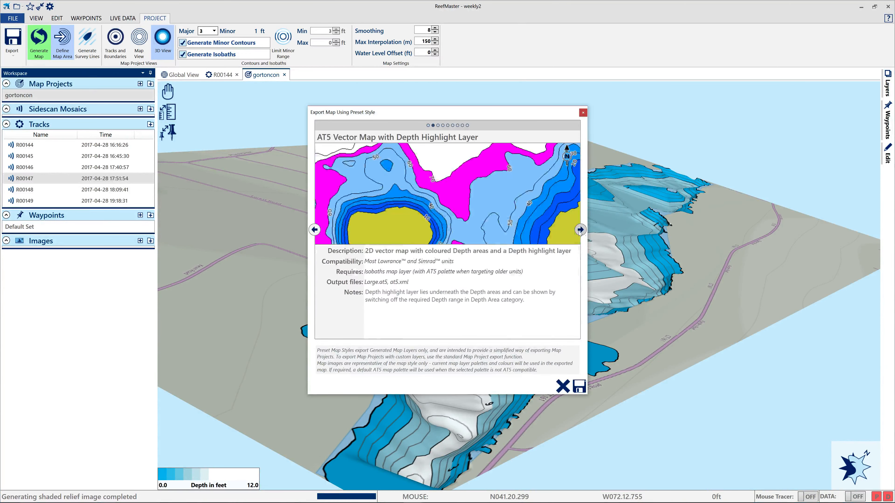
left_click(580, 230)
left_click(580, 229)
left_click(580, 230)
left_click(580, 229)
left_click(580, 230)
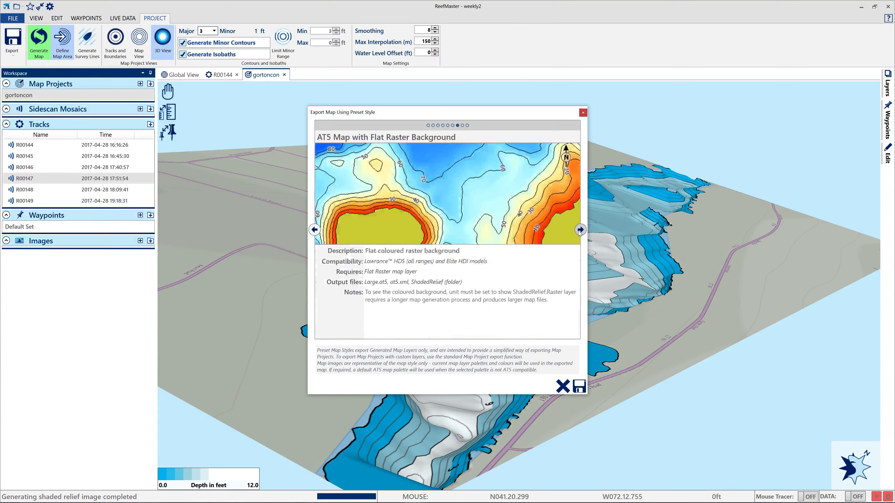
left_click(580, 229)
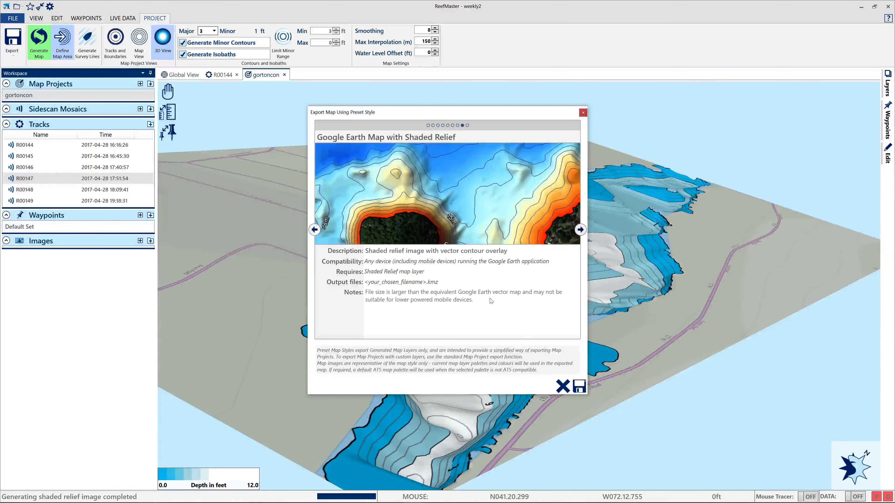
- Accept the safety warning and save the shaded relief map as the KMZ file gortoncon1 in the weekly2 folder
left_click(579, 387)
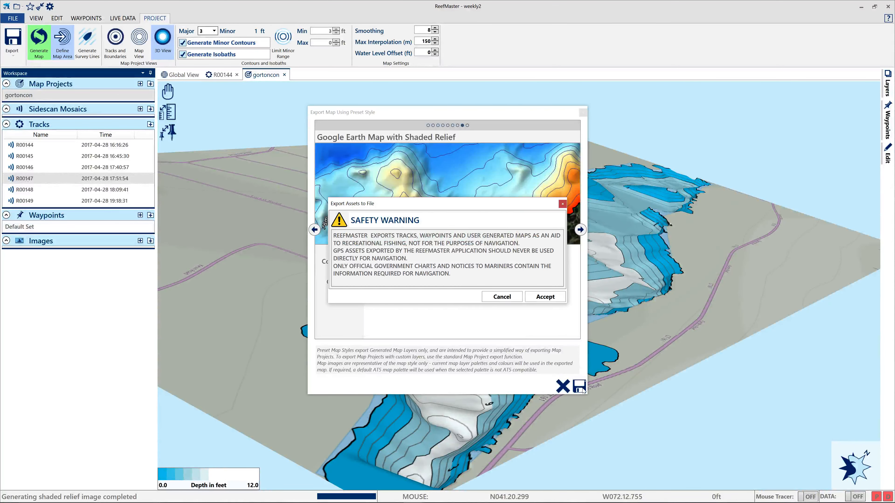
left_click(549, 299)
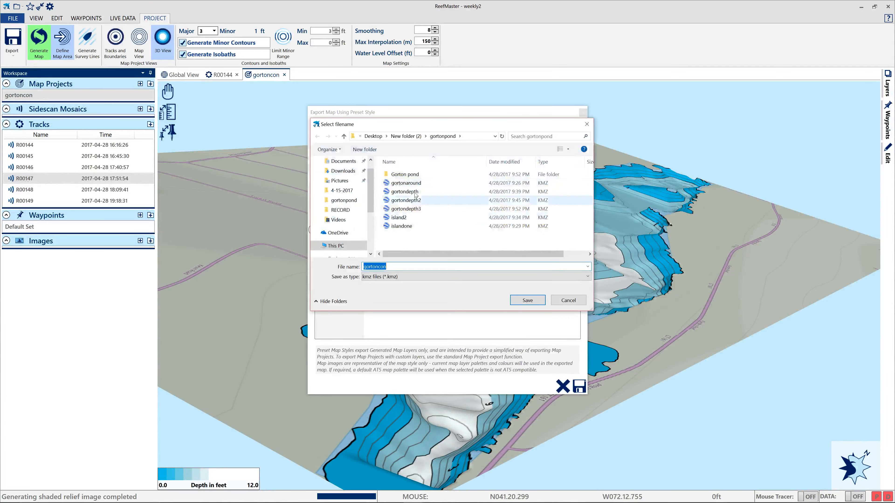
left_click(406, 136)
double_click(402, 218)
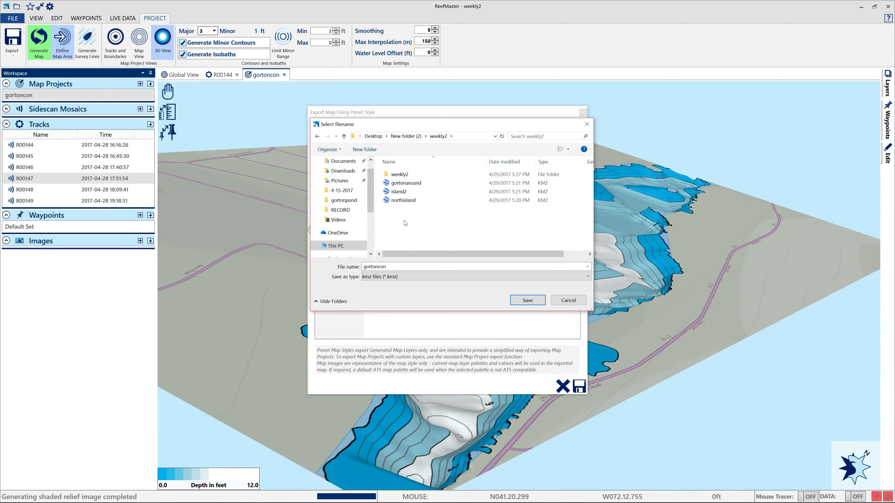
left_click(411, 267)
left_click(410, 267)
type("1")
key("Return")
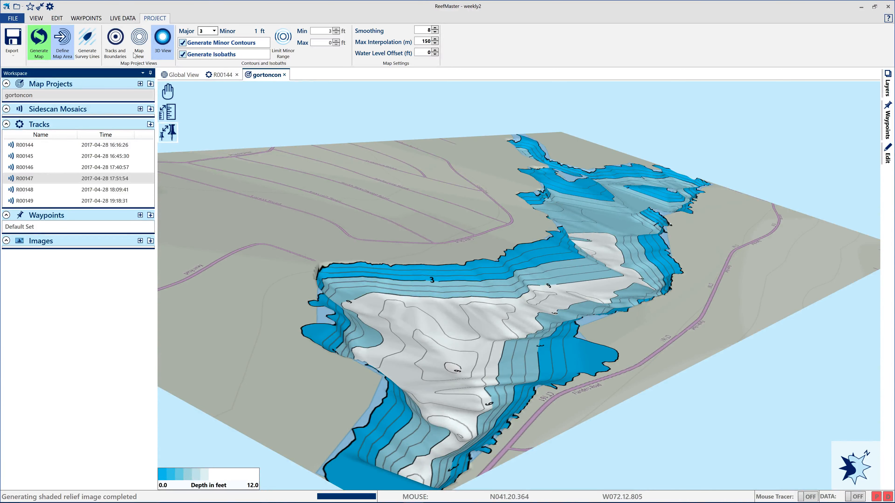
- Export the map using the Google Earth Vector Map preset style as the KMZ file gortoncon2 in the weekly2 folder
left_click(20, 52)
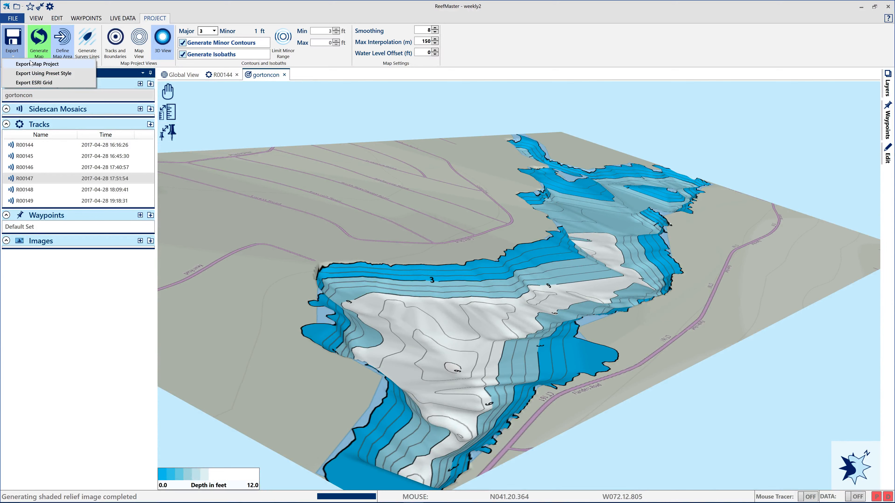
left_click(38, 74)
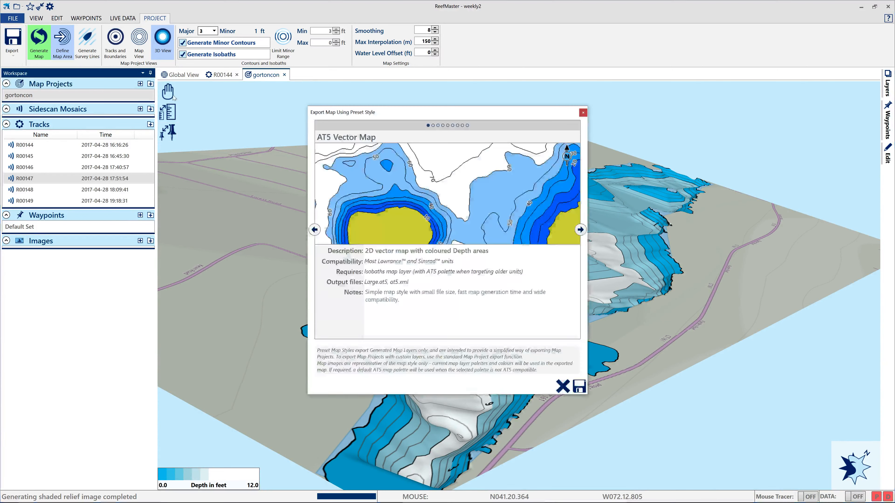
left_click(315, 229)
left_click(314, 230)
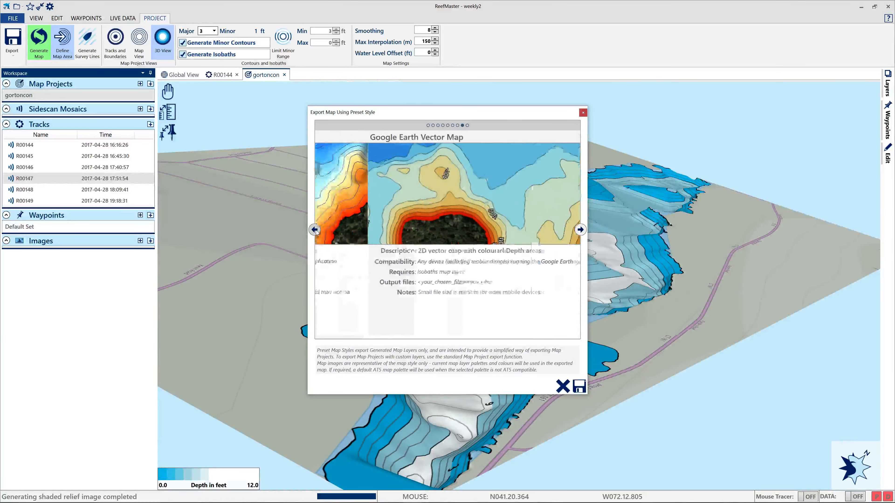
left_click(580, 231)
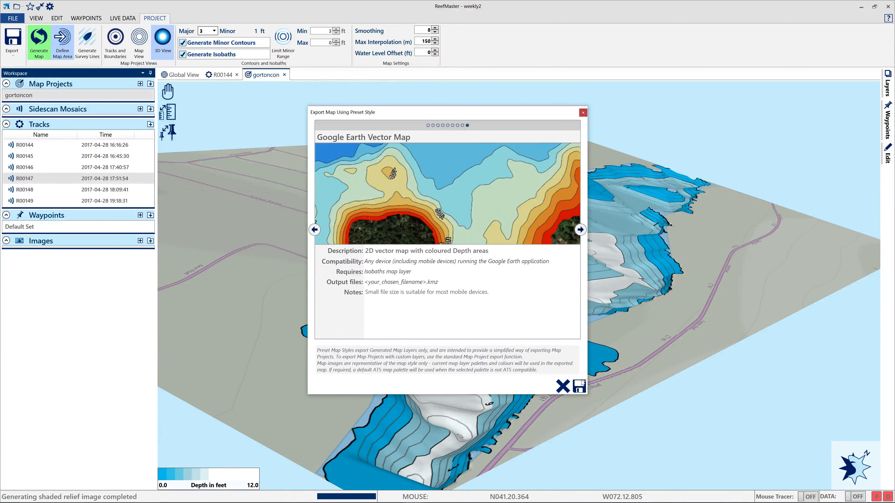
left_click(579, 387)
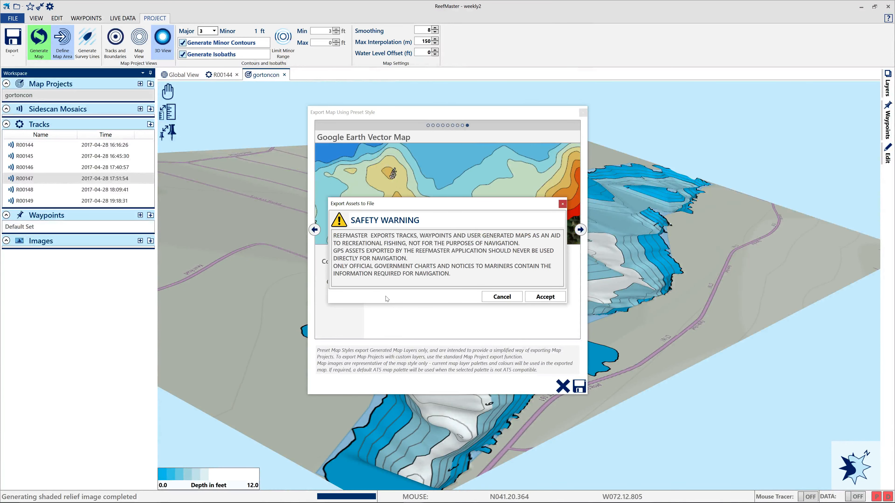
left_click(551, 300)
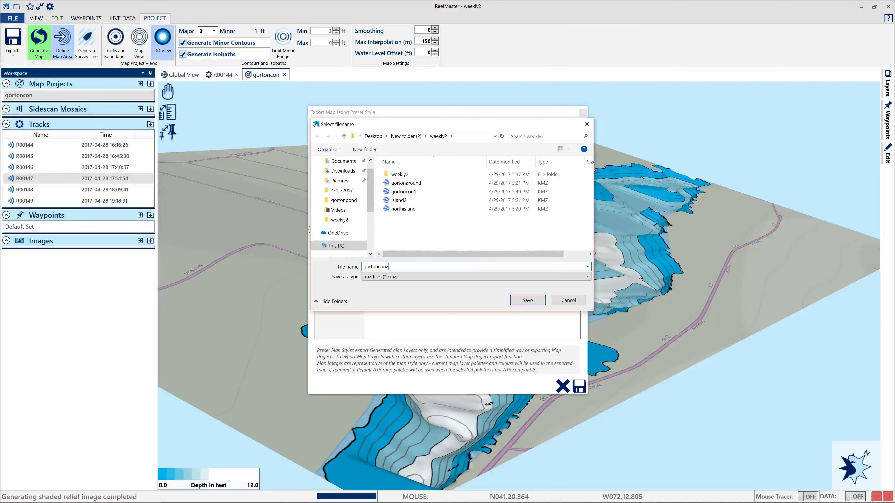
key("Return")
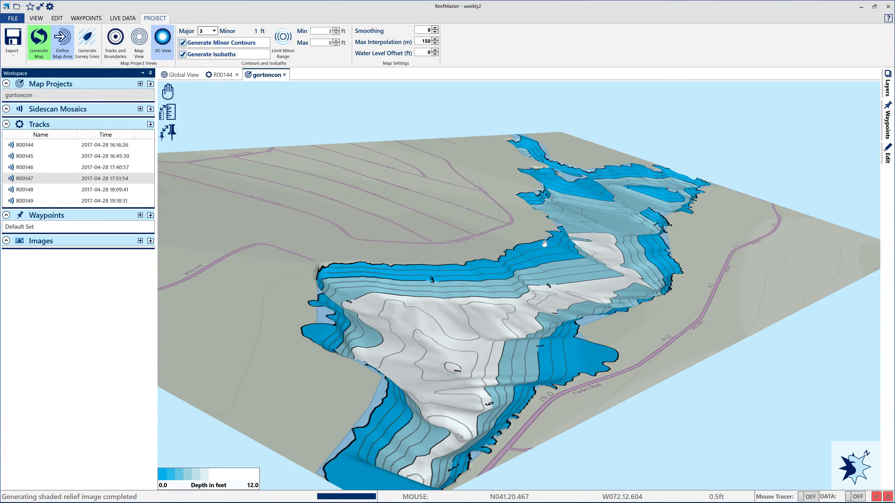
- Inspect the pond's 3D contours around the narrow middle section, turning the model to an overhead view
left_click_drag(623, 278, 423, 358)
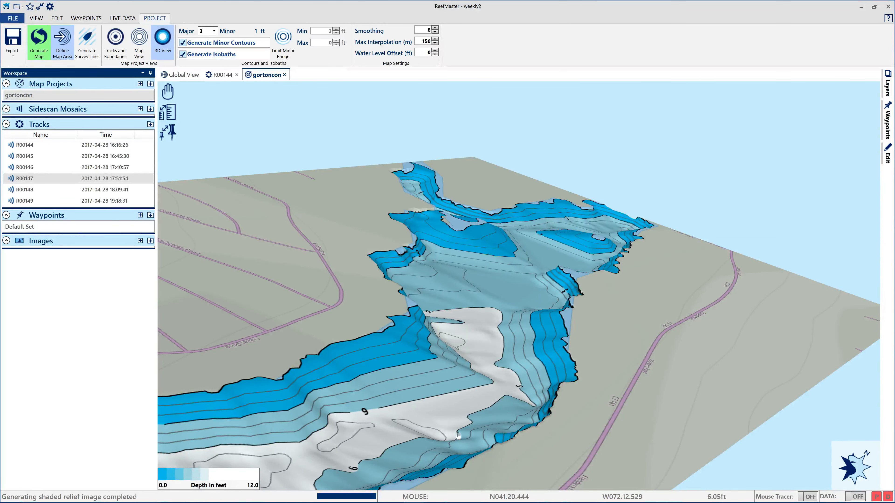
left_click_drag(428, 354, 593, 329)
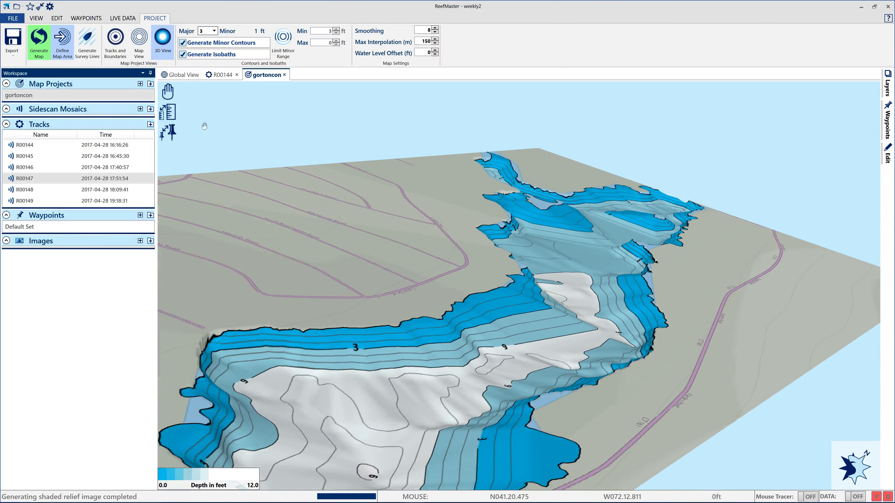
left_click(188, 92)
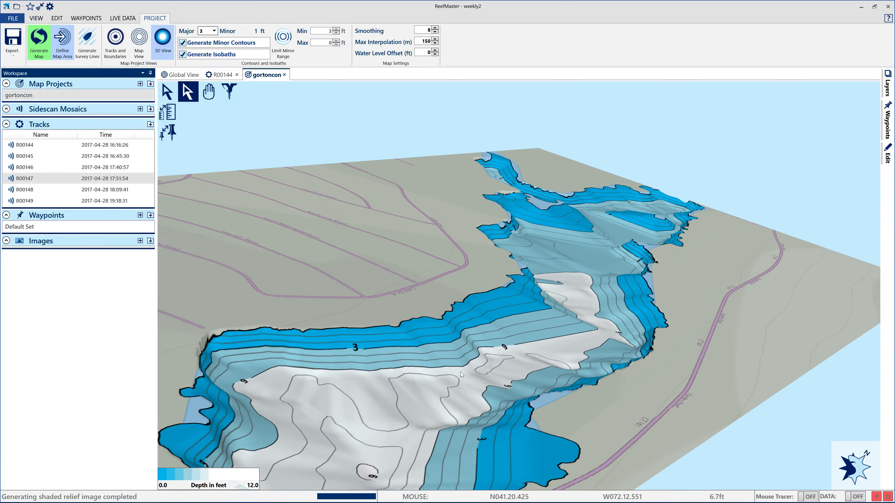
left_click_drag(552, 381, 380, 367)
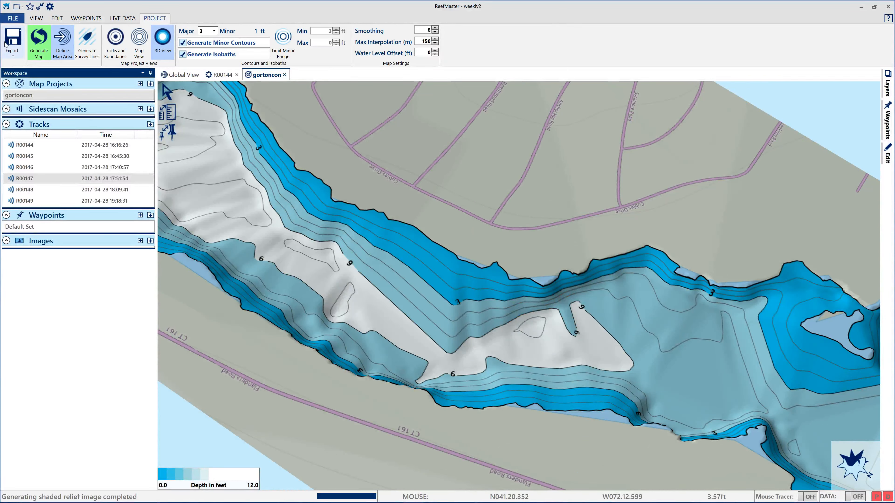
- Switch to Google Earth and open the KMZ file gortoncon1 from the weekly2 folder
left_click(14, 55)
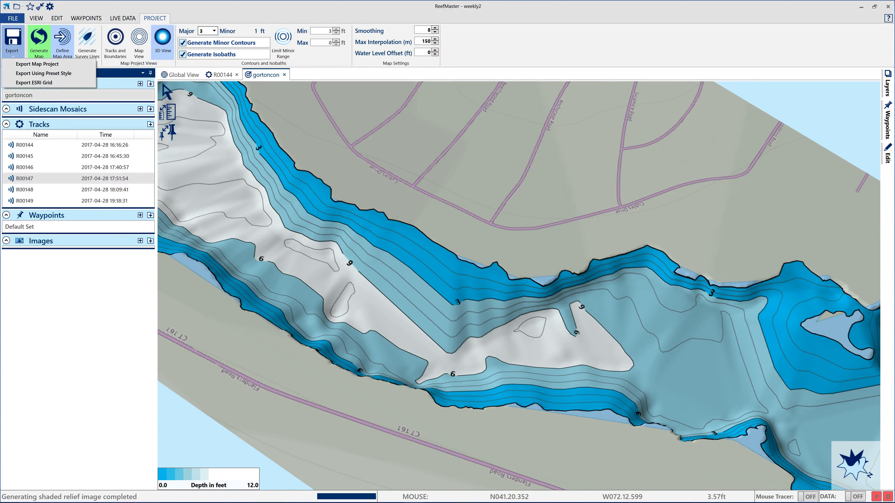
left_click(865, 11)
left_click(861, 7)
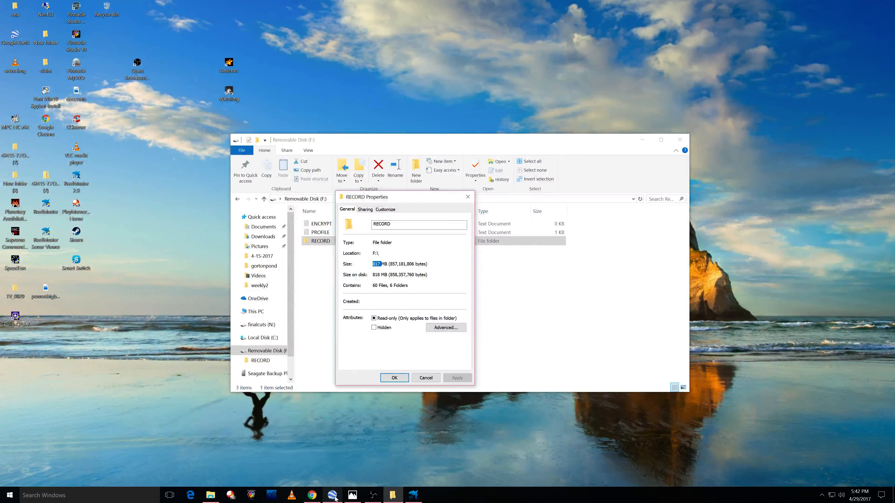
left_click(332, 495)
left_click(6, 14)
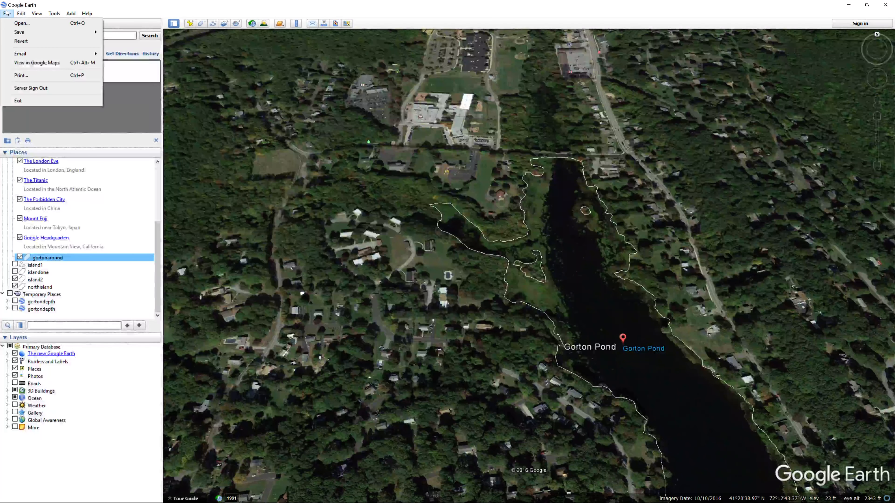
left_click(22, 23)
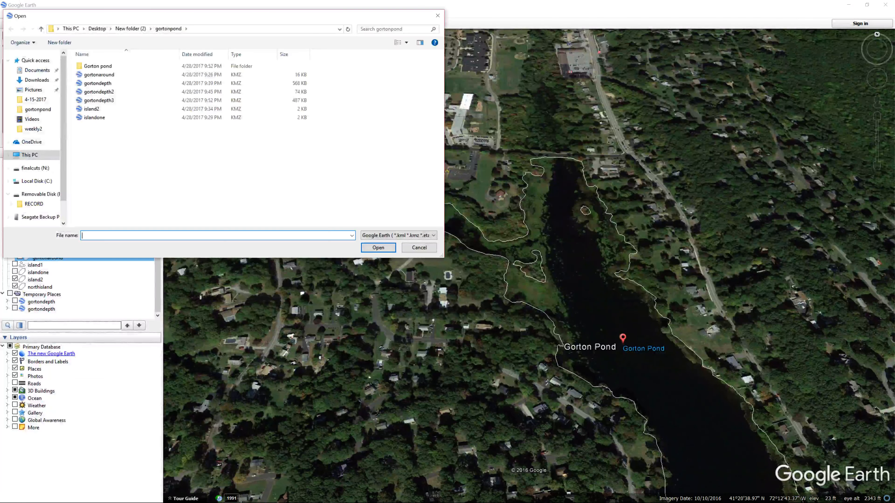
left_click(120, 29)
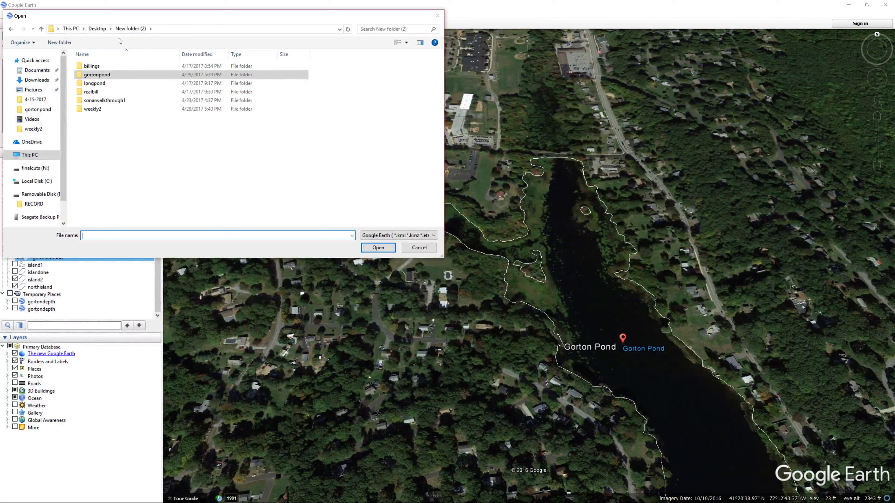
double_click(93, 109)
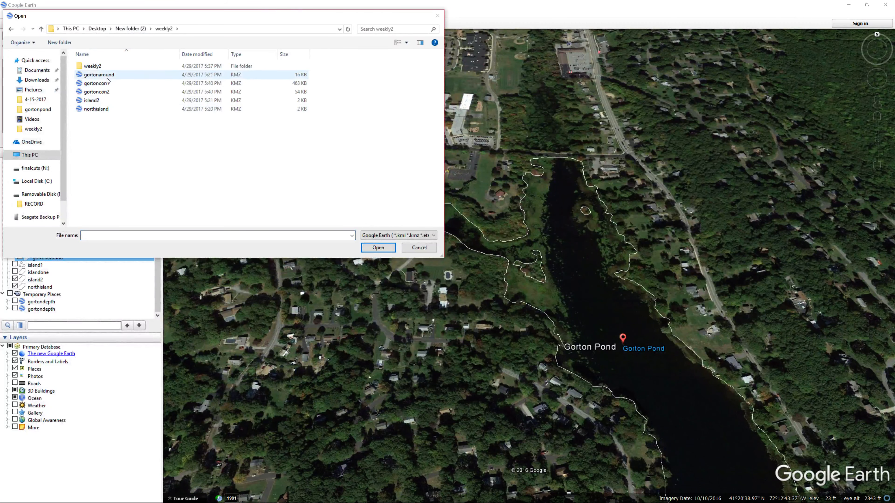
left_click(112, 86)
double_click(111, 83)
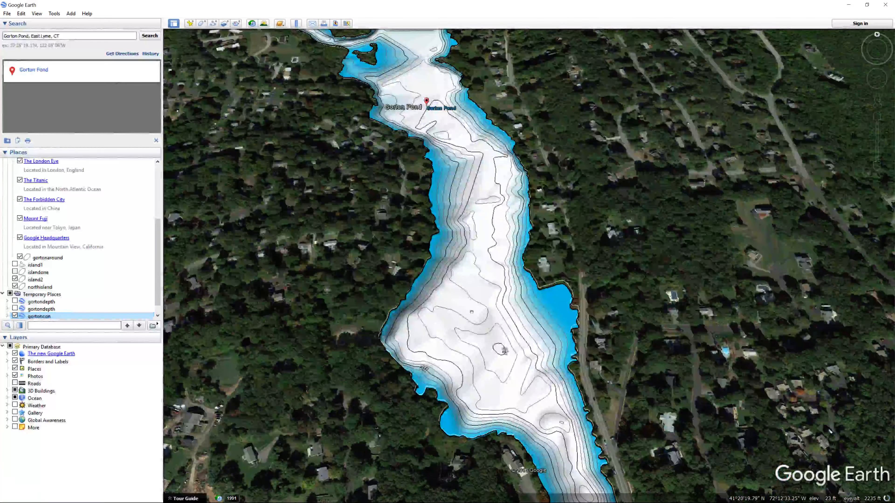
- Open the KMZ file gortoncon2 from the weekly2 folder and hide the shaded relief gortoncon overlay
left_click(6, 13)
left_click(14, 22)
double_click(105, 91)
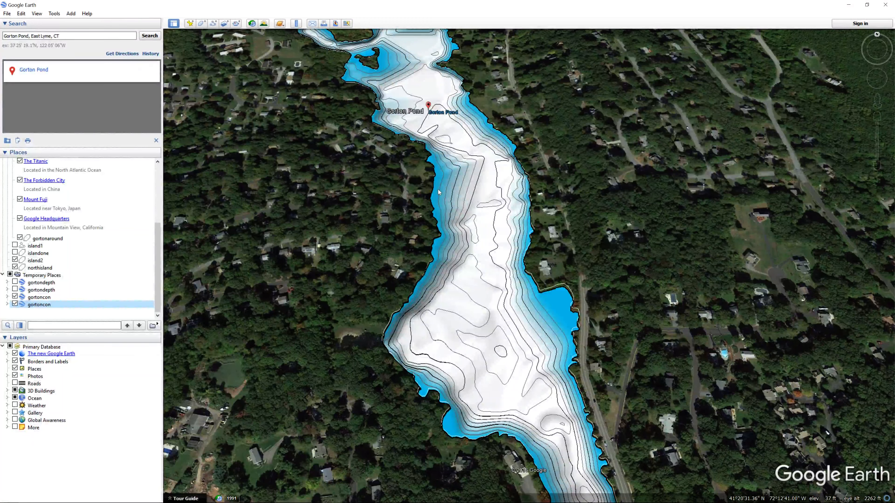
left_click(14, 297)
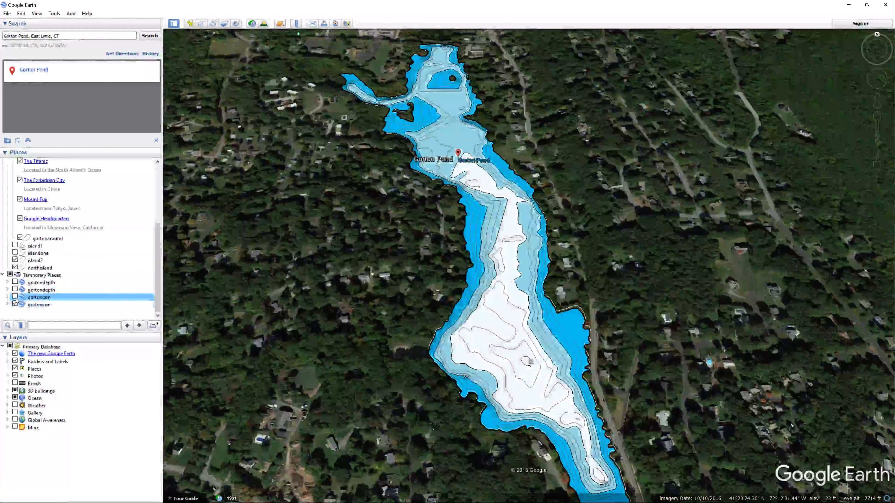
- Examine the vector contour overlay along the whole pond, checking it against the Gorton Pond bathymetry PDF in Chrome
scroll(421, 342, "up", 3)
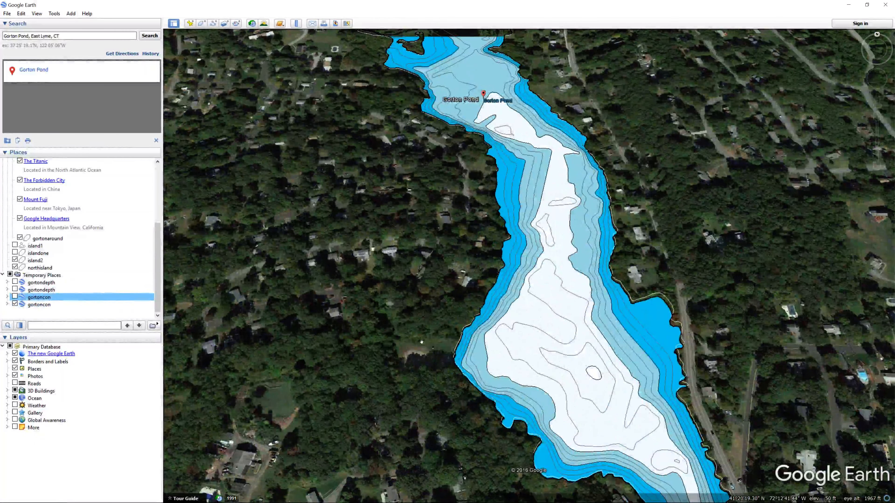
scroll(389, 174, "down", 3)
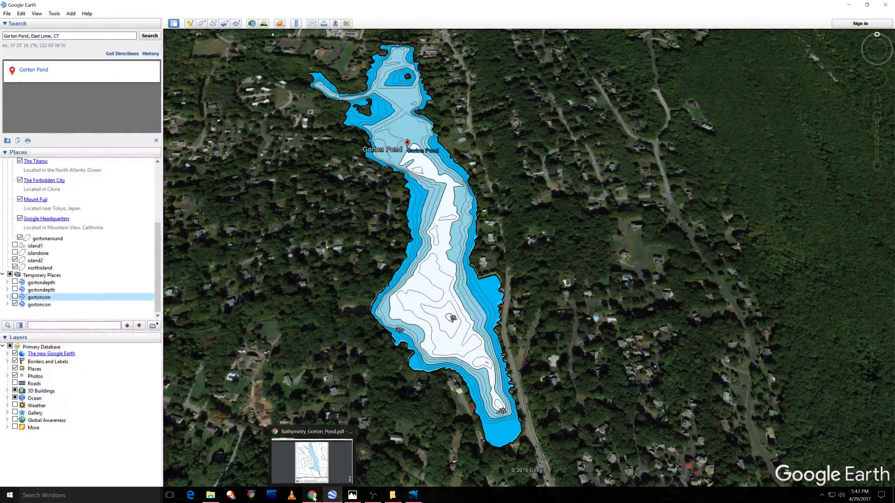
left_click(313, 495)
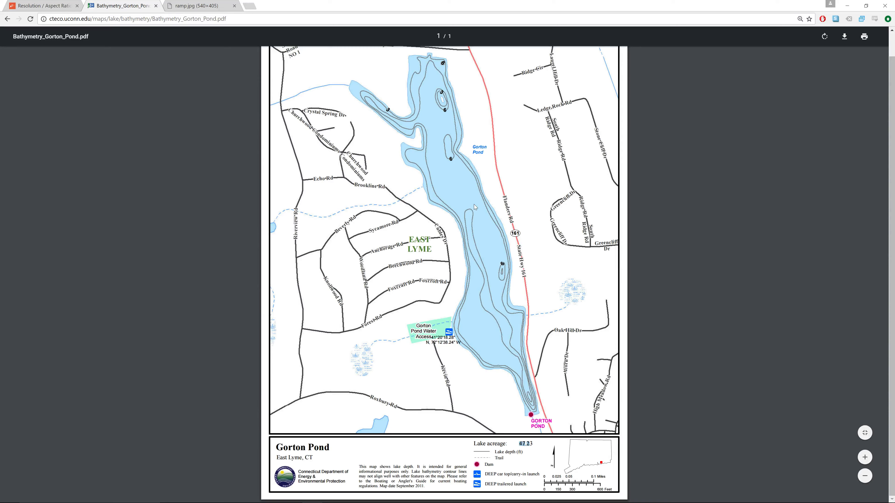
left_click(848, 5)
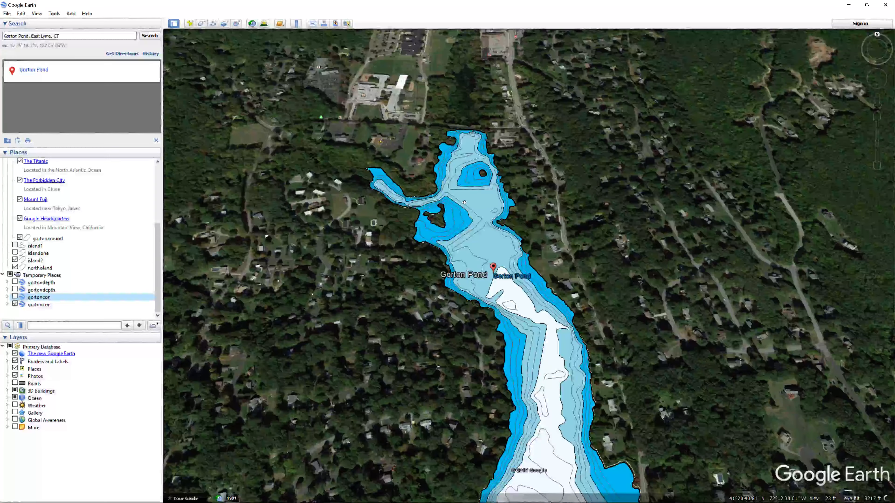
scroll(464, 203, "up", 3)
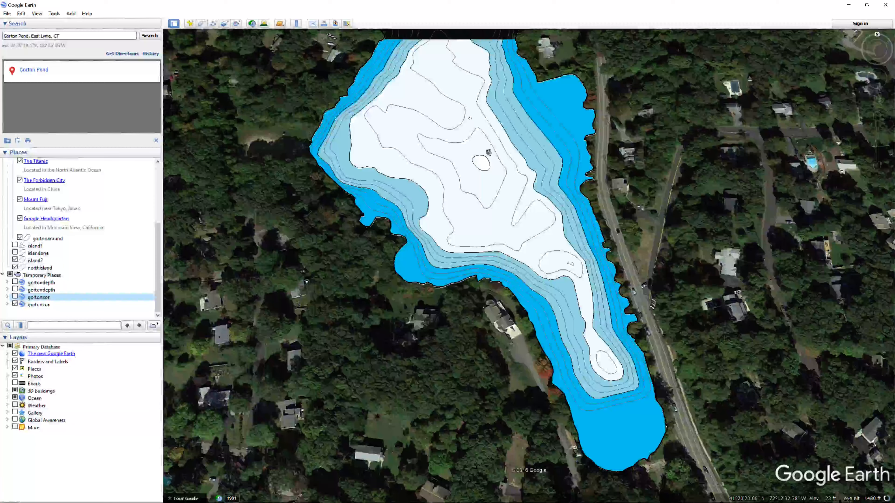
left_click_drag(469, 119, 528, 353)
scroll(528, 353, "down", 2)
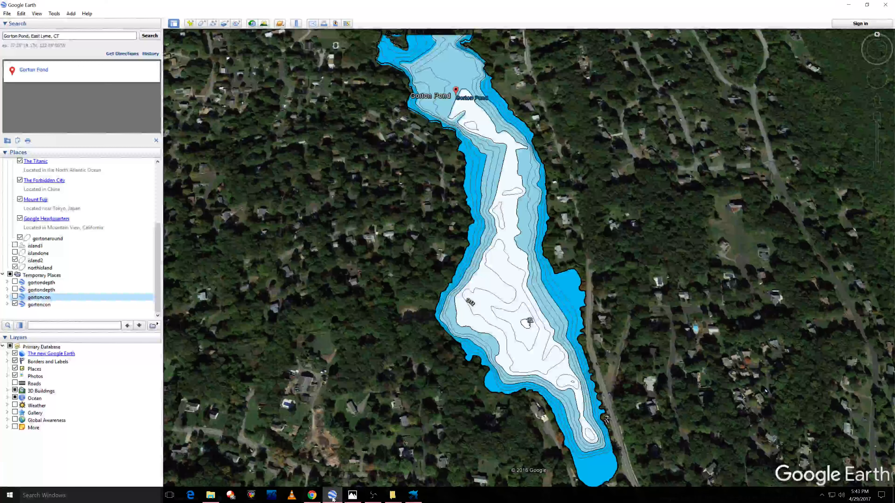
- Switch to Chrome and study the depth contours across the full Gorton Pond bathymetry PDF
left_click(316, 496)
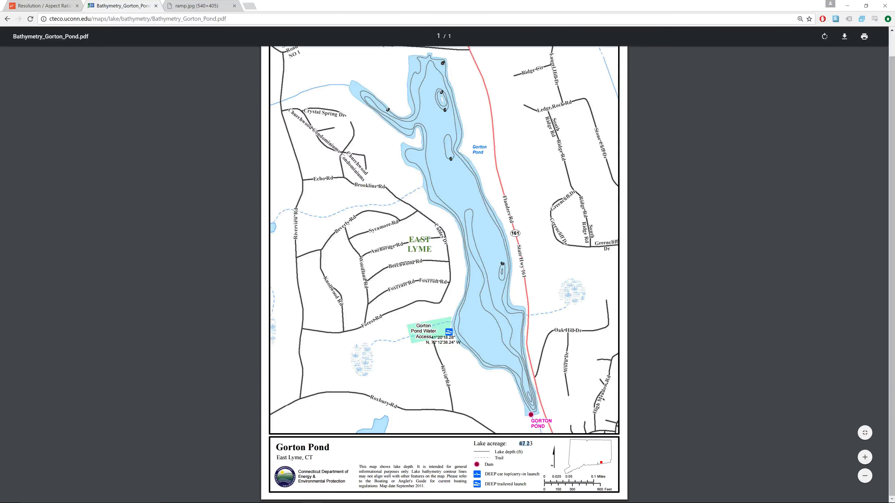
scroll(506, 275, "up", 1)
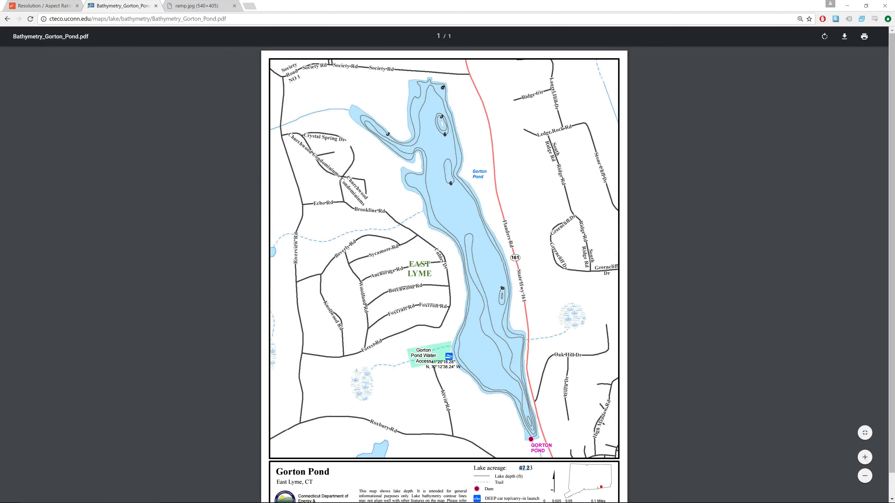
scroll(444, 275, "down", 1)
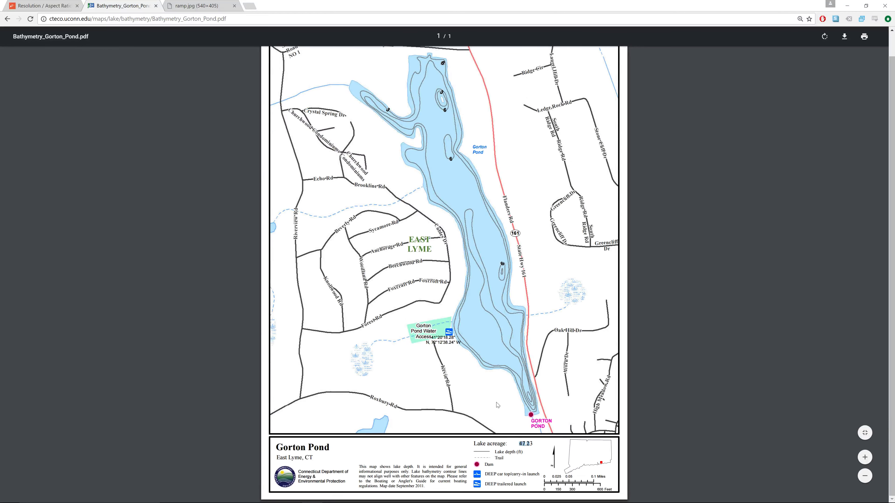
left_click_drag(454, 482, 419, 487)
left_click(462, 318)
scroll(444, 275, "up", 1)
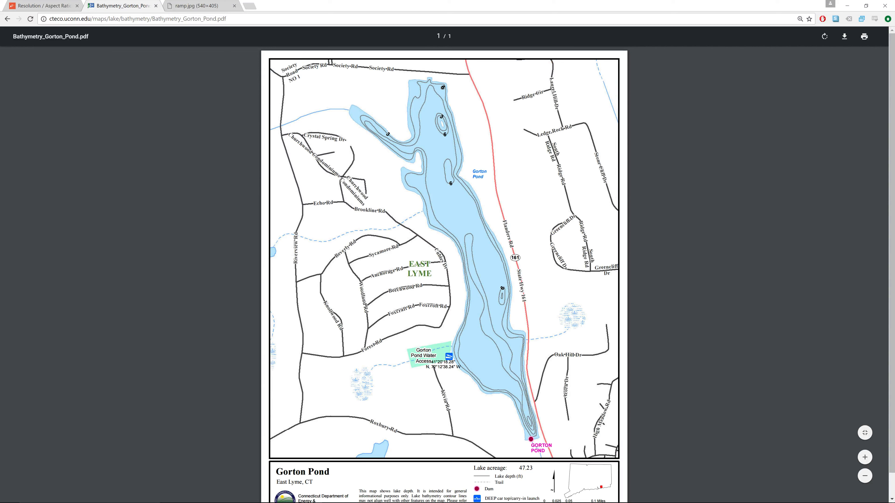
scroll(492, 306, "down", 1)
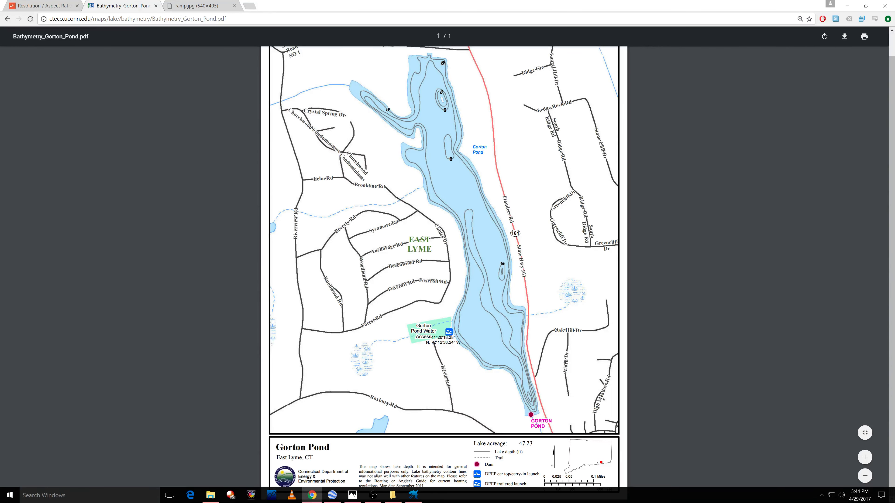
- Switch to ReefMaster and inspect the pond's 3D contour model from several tilted angles, covering both ends and the narrow middle
left_click(413, 499)
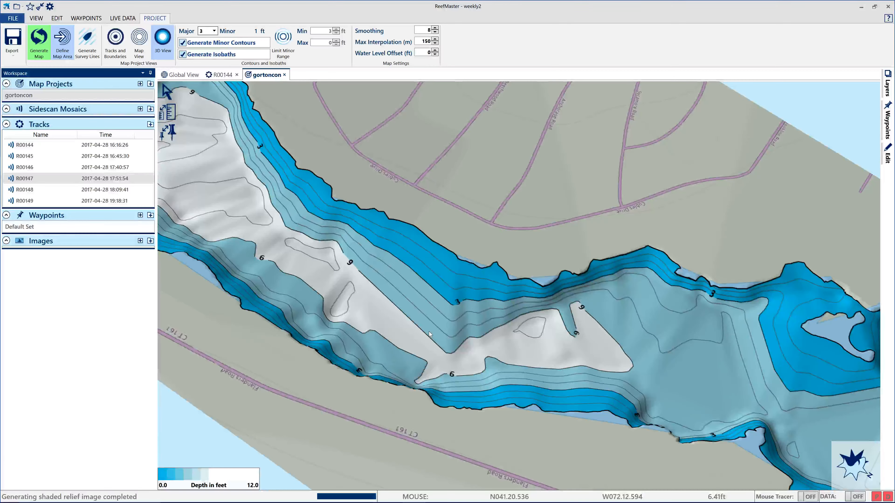
left_click_drag(428, 332, 362, 292)
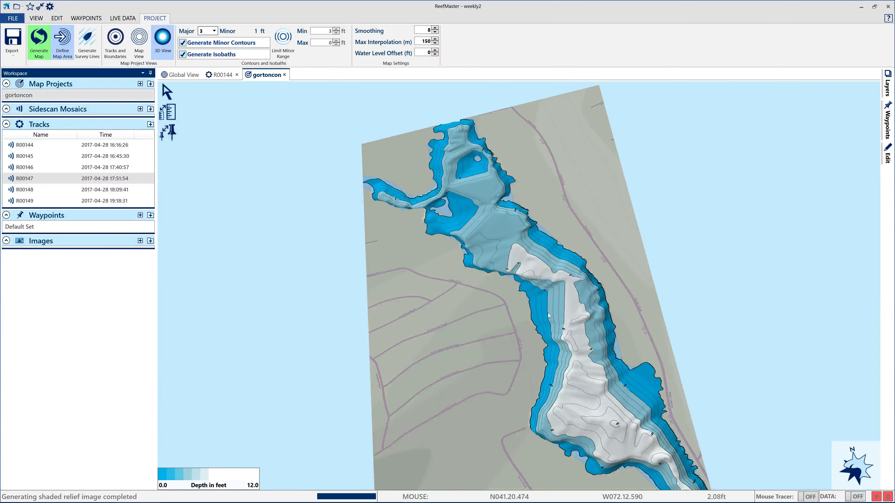
left_click_drag(592, 317, 667, 267)
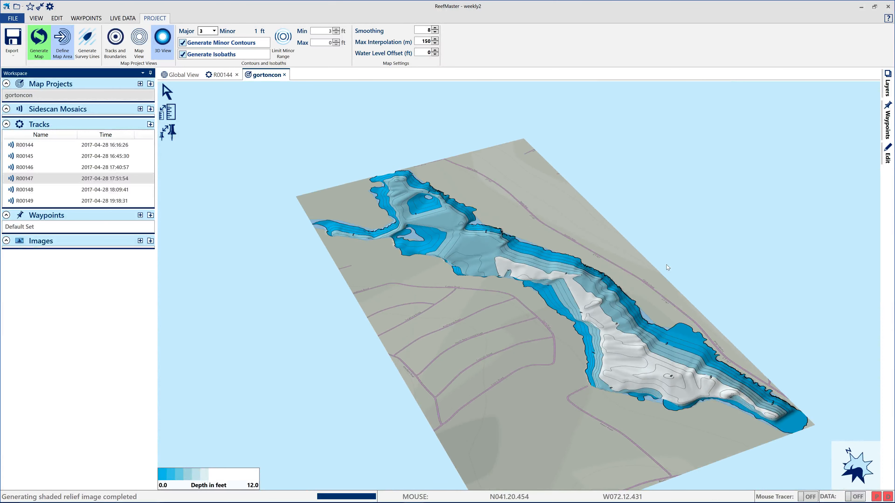
scroll(439, 243, "up", 2)
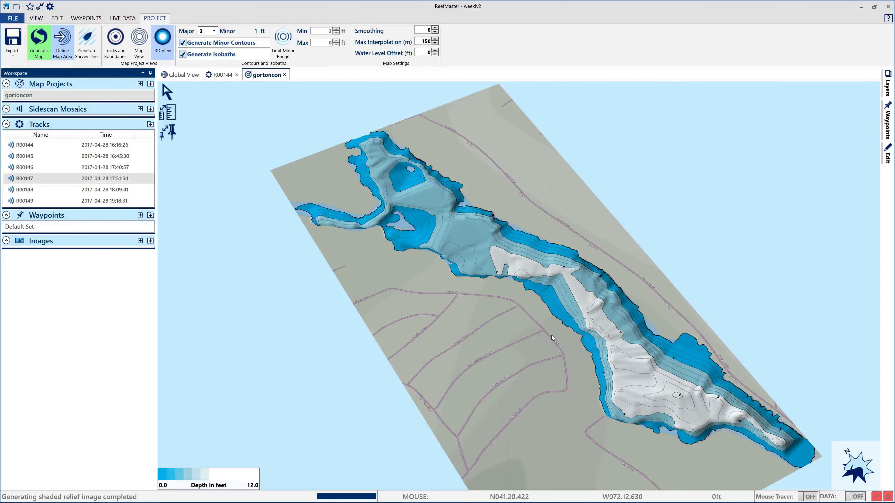
left_click_drag(552, 340, 582, 347)
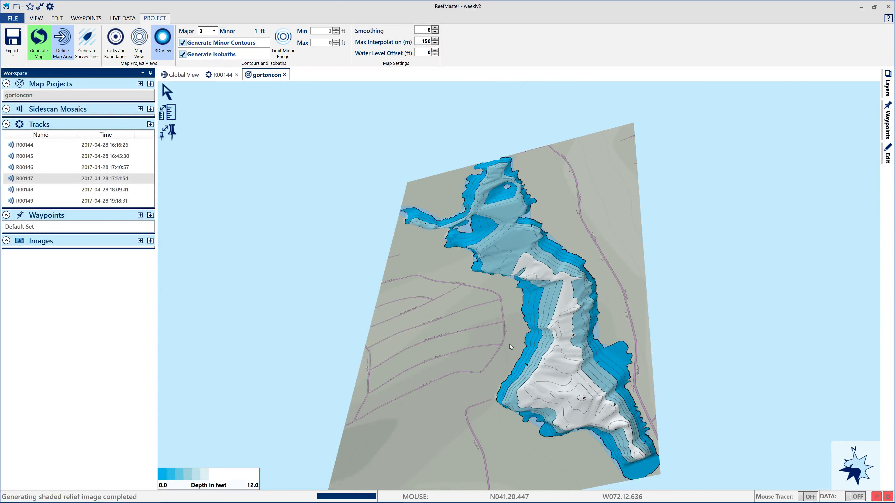
left_click_drag(582, 345, 620, 336)
scroll(627, 321, "up", 5)
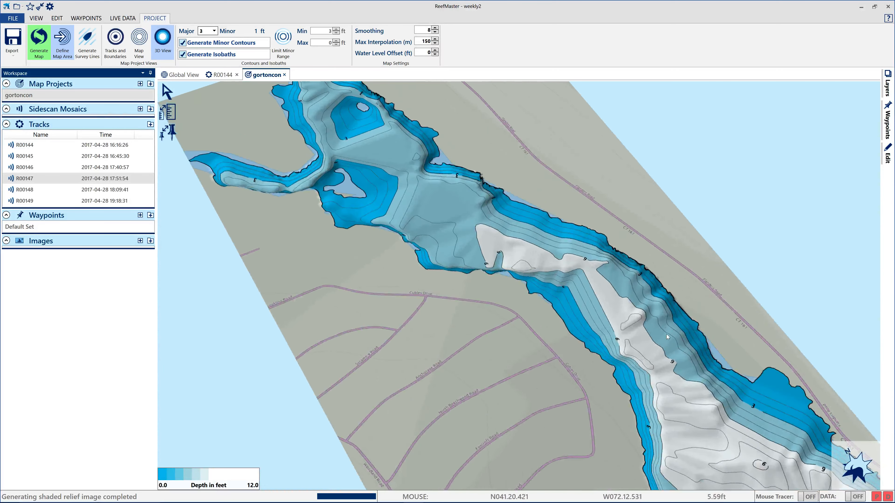
left_click_drag(683, 363, 672, 351)
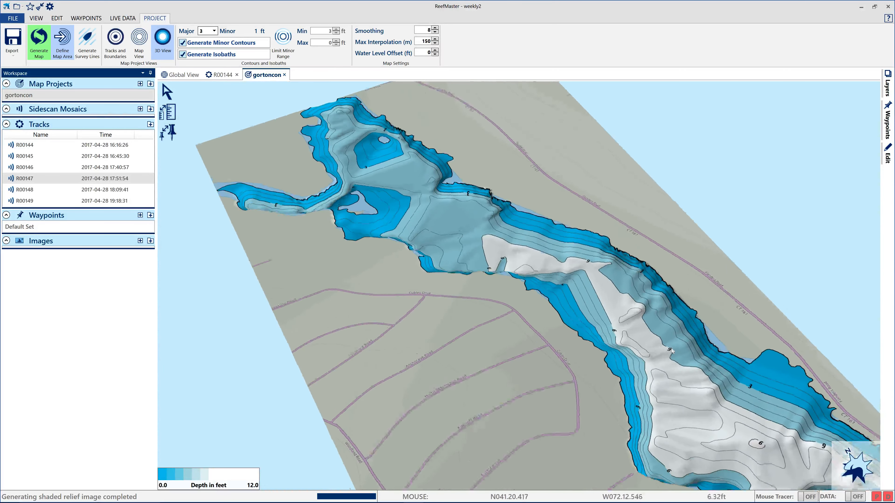
left_click_drag(387, 178, 538, 328)
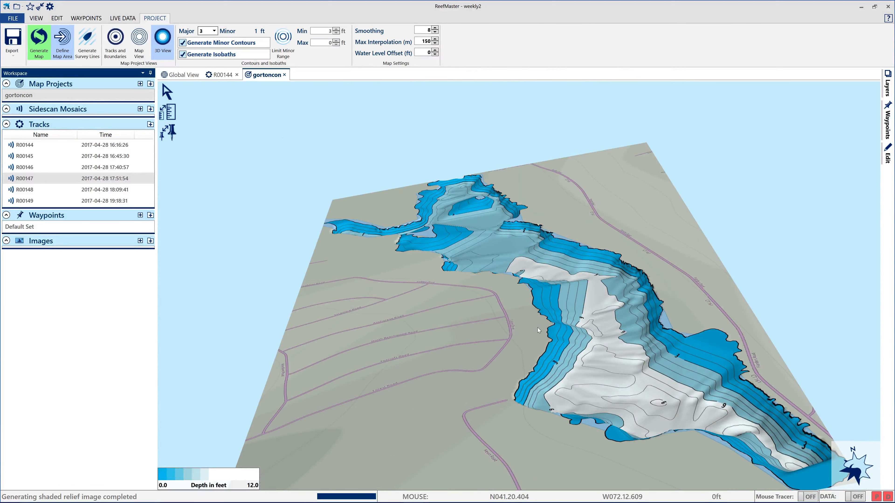
left_click_drag(538, 329, 538, 338)
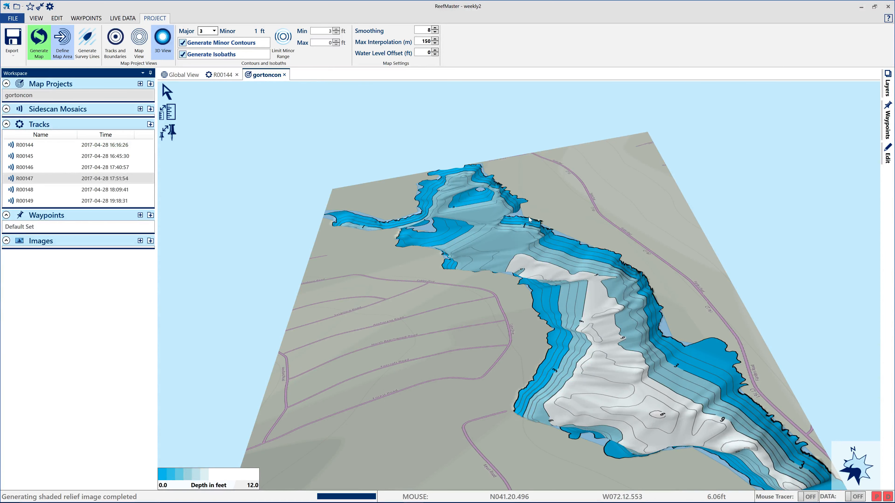
left_click_drag(623, 388, 467, 233)
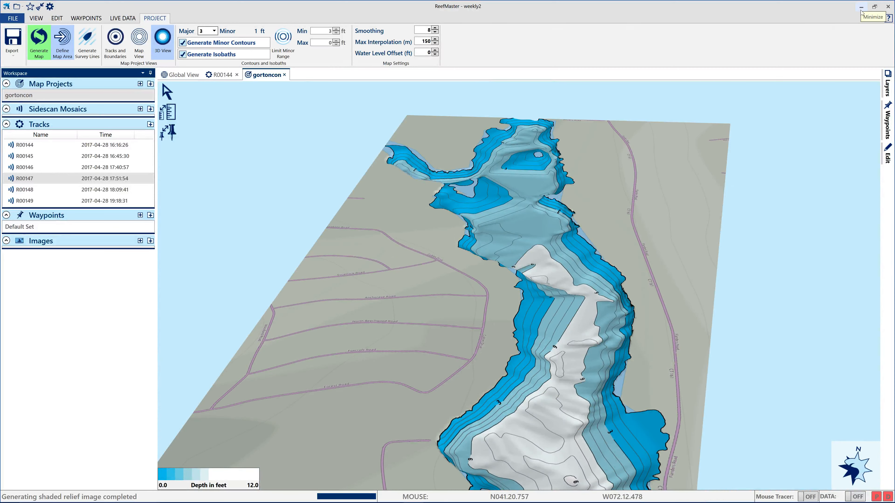
left_click(861, 8)
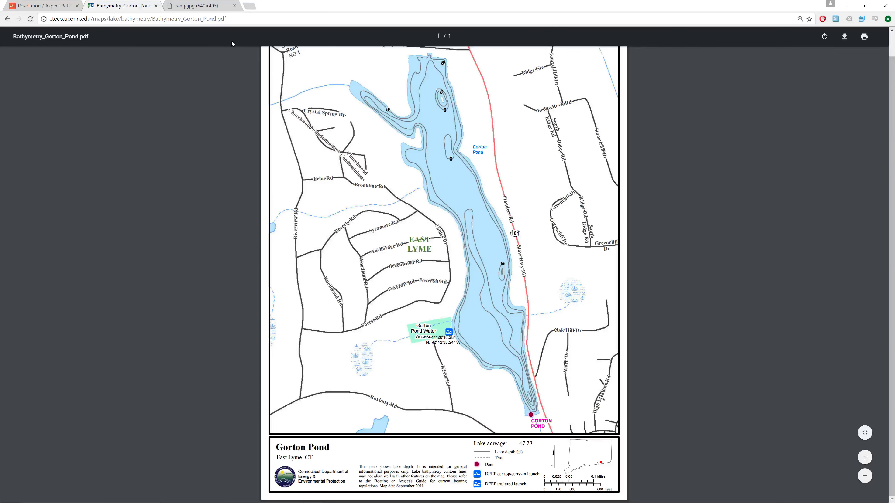
mouse_move(393, 502)
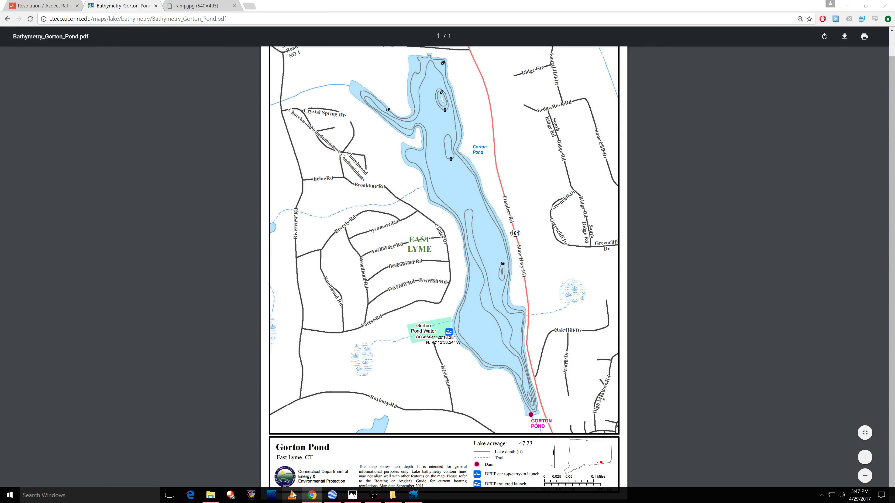
left_click(292, 495)
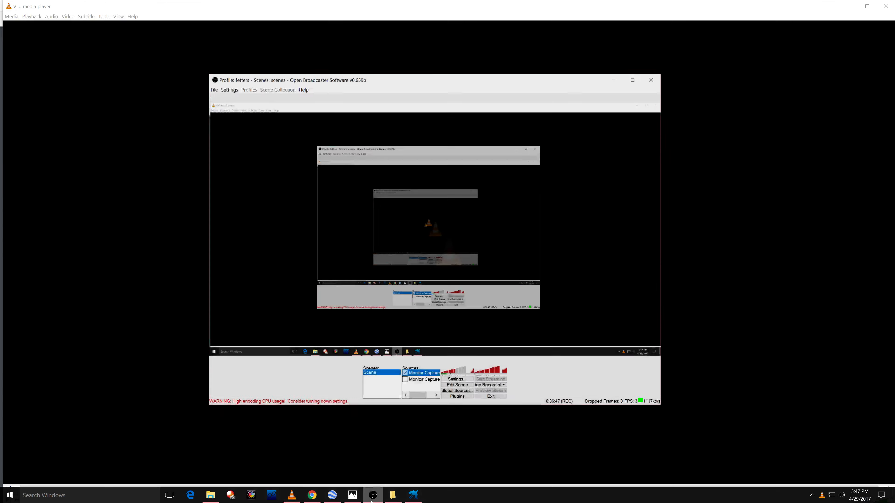